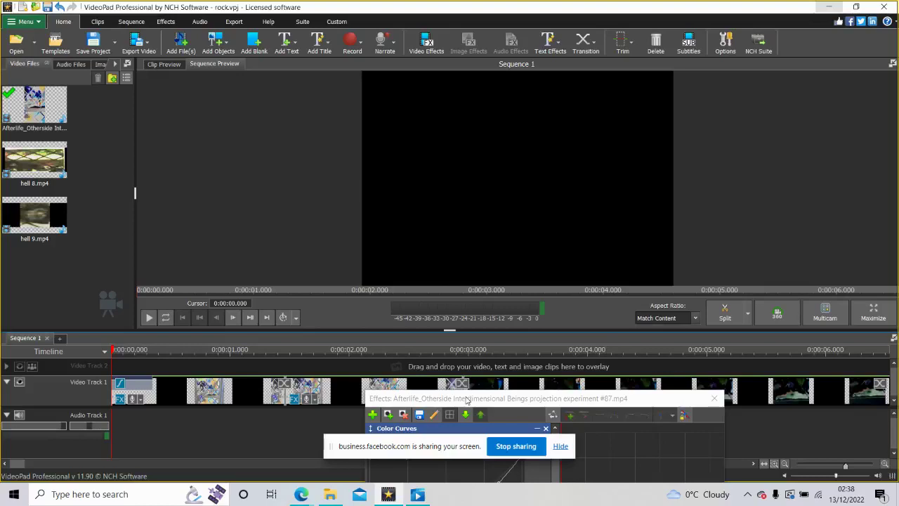
# - Close the effects window and briefly play the opening of Sequence 1 in the maximized preview
pyautogui.click(715, 400)
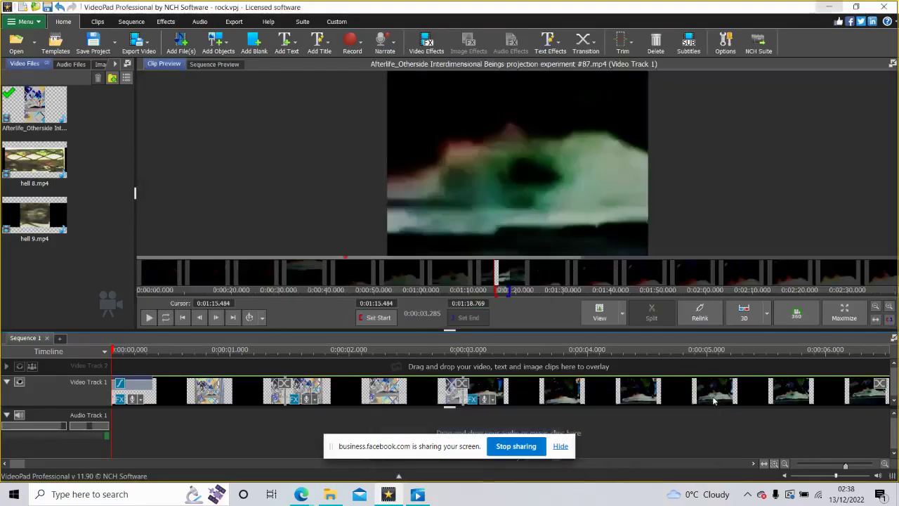
pyautogui.click(73, 374)
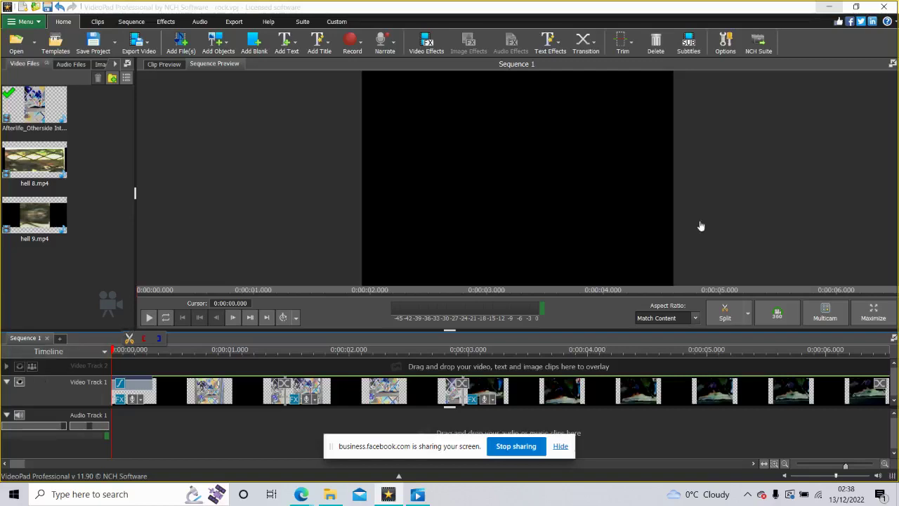
pyautogui.click(874, 316)
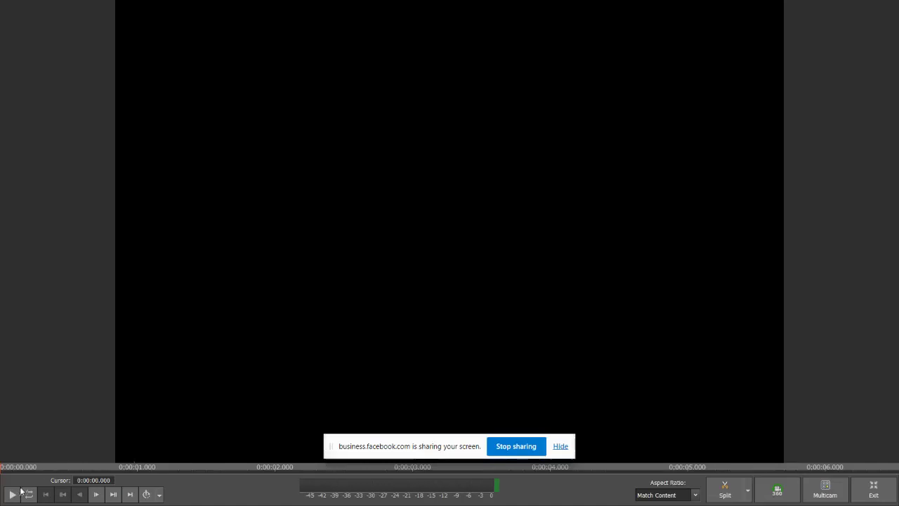
pyautogui.click(13, 495)
pyautogui.click(12, 494)
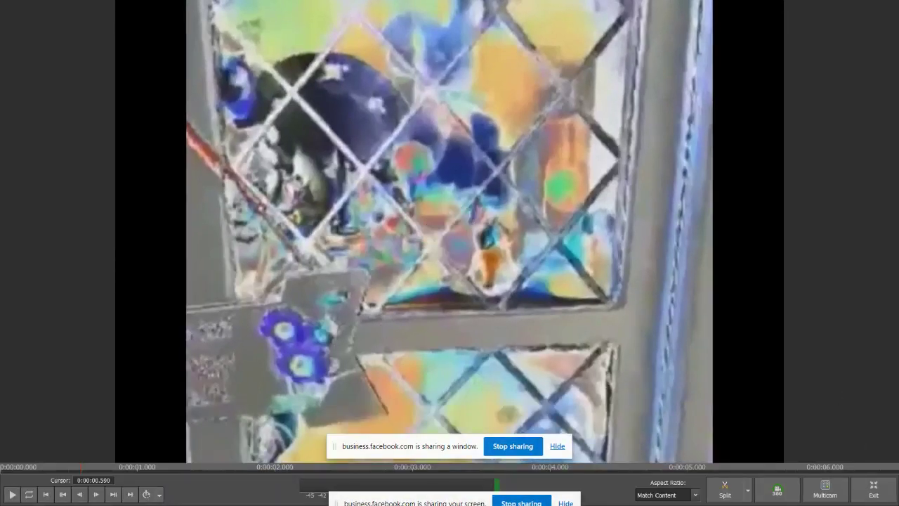
pyautogui.click(873, 490)
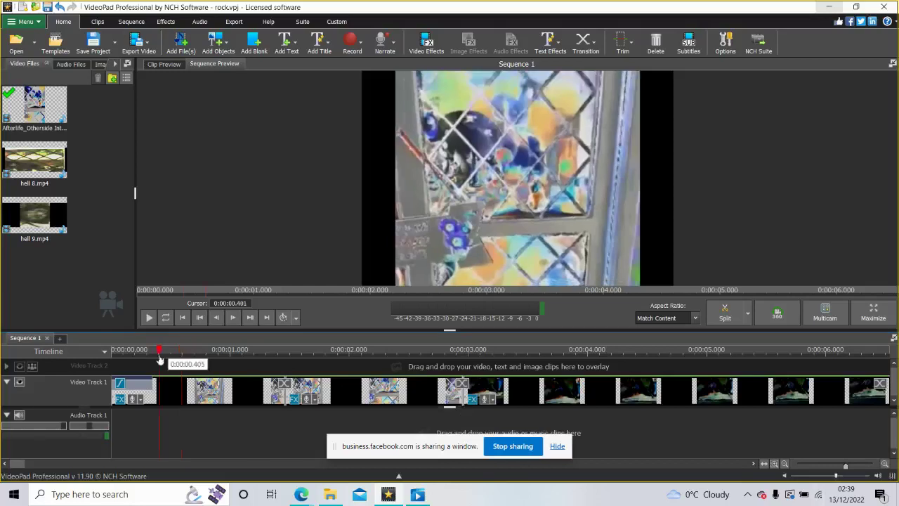
# - Play the whole sequence from its beginning in the maximized preview, then return to the editing layout
pyautogui.click(118, 350)
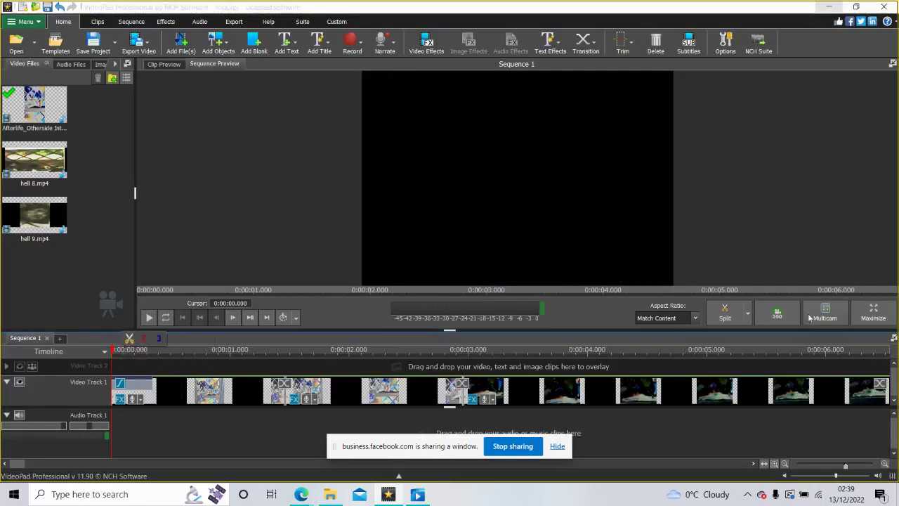
pyautogui.click(874, 316)
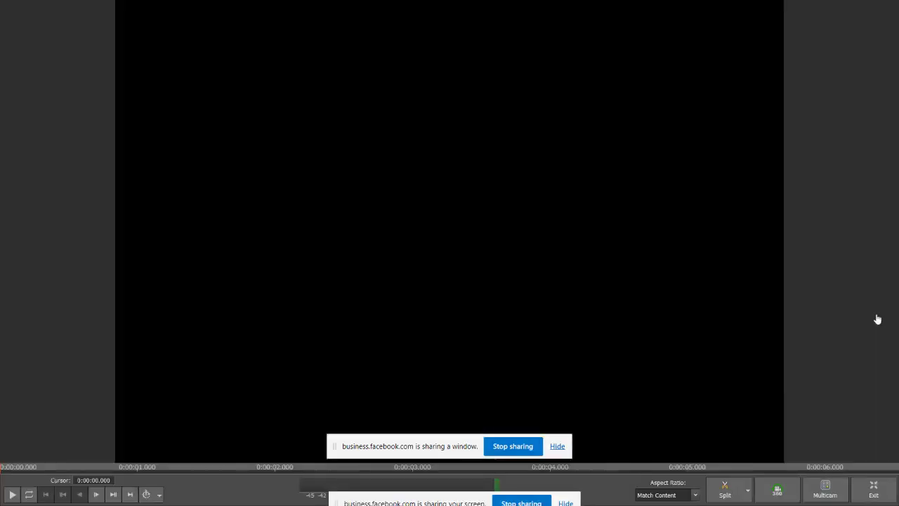
pyautogui.click(503, 329)
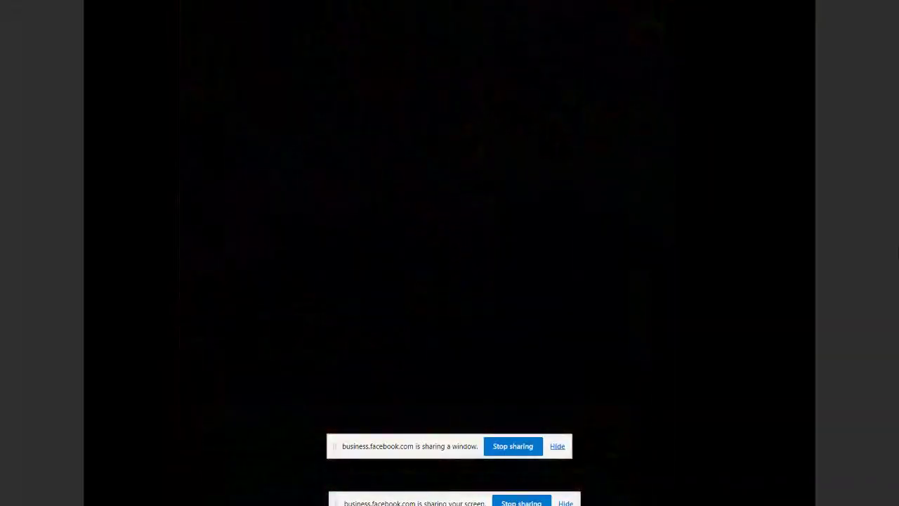
pyautogui.moveTo(897, 126)
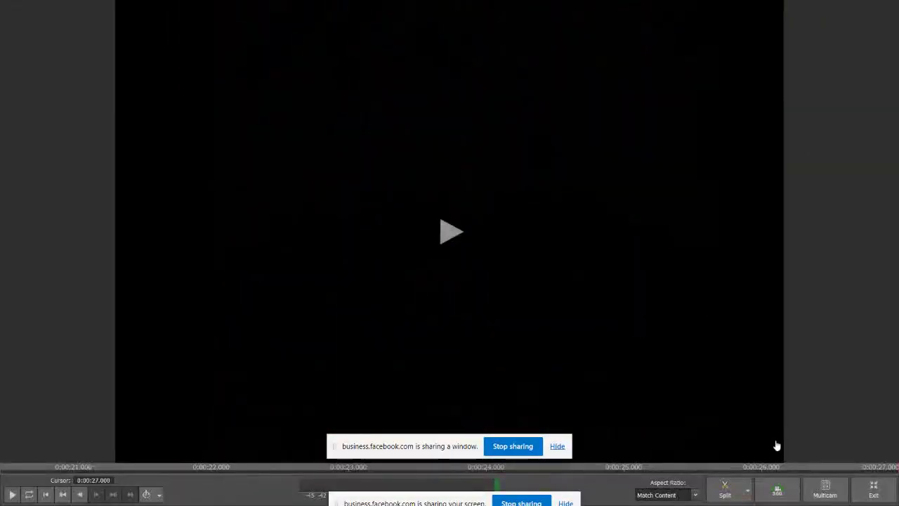
pyautogui.click(874, 486)
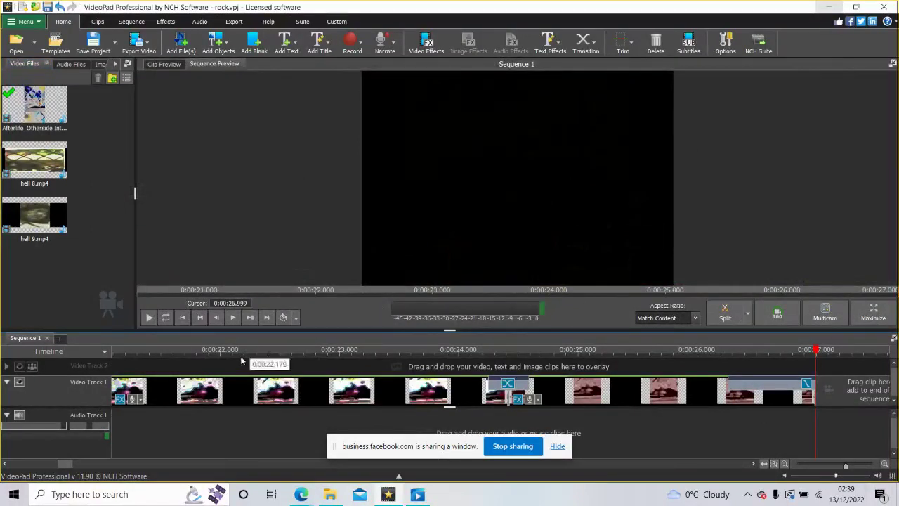
# - Return to the start of the timeline and place the playhead at about 4.6 seconds, over the third clip
pyautogui.moveTo(65, 464); pyautogui.dragTo(6, 467)
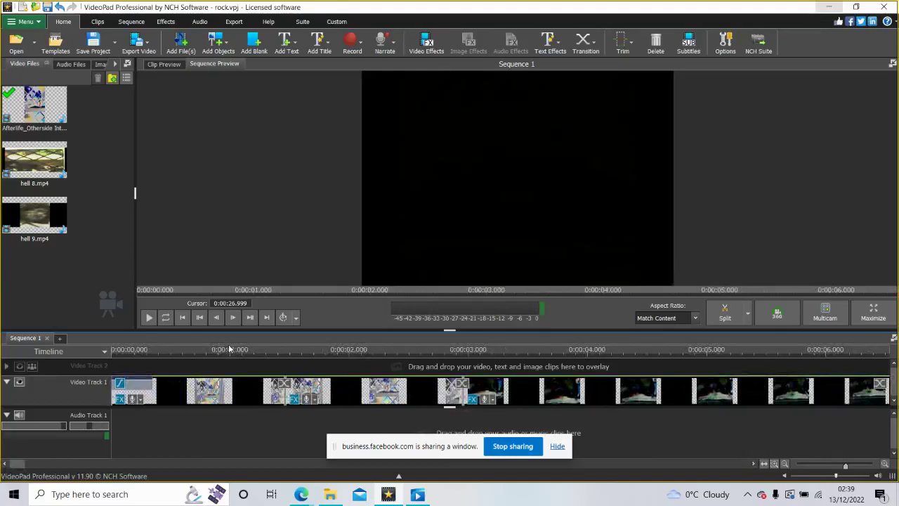
pyautogui.moveTo(217, 350); pyautogui.dragTo(246, 350)
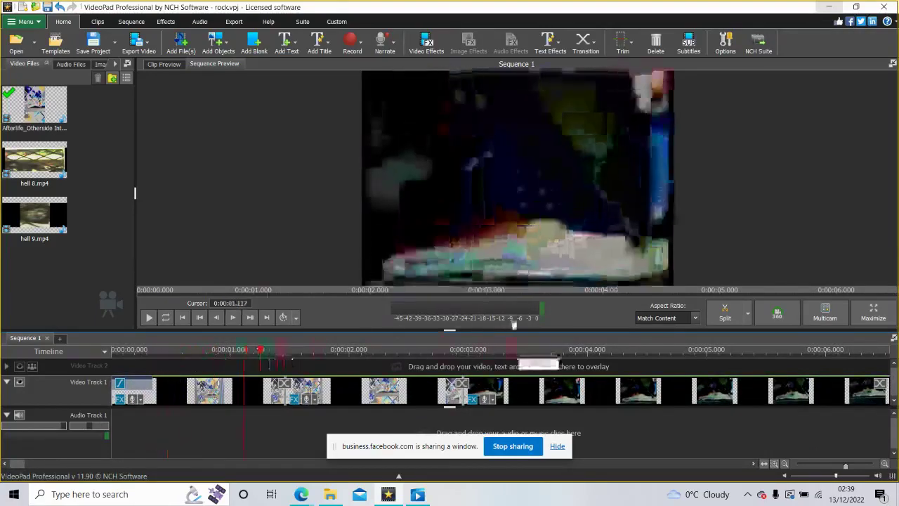
pyautogui.click(658, 349)
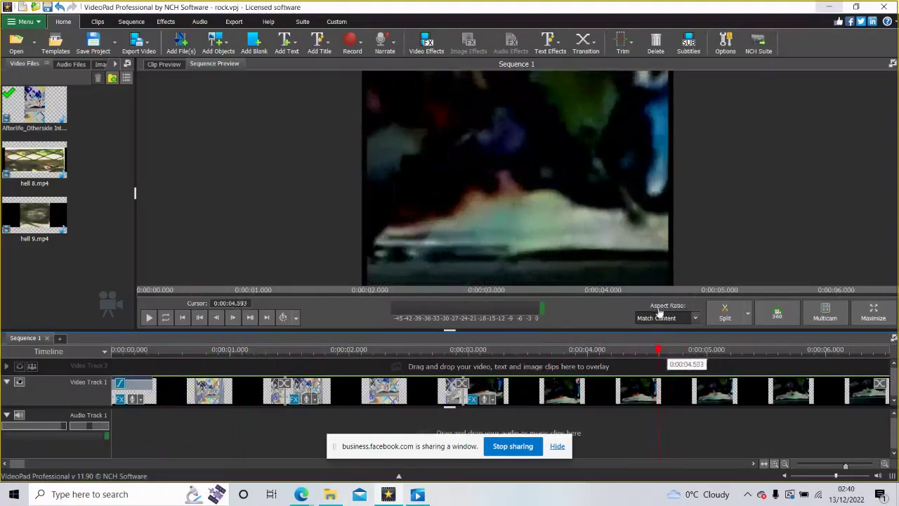
pyautogui.click(660, 349)
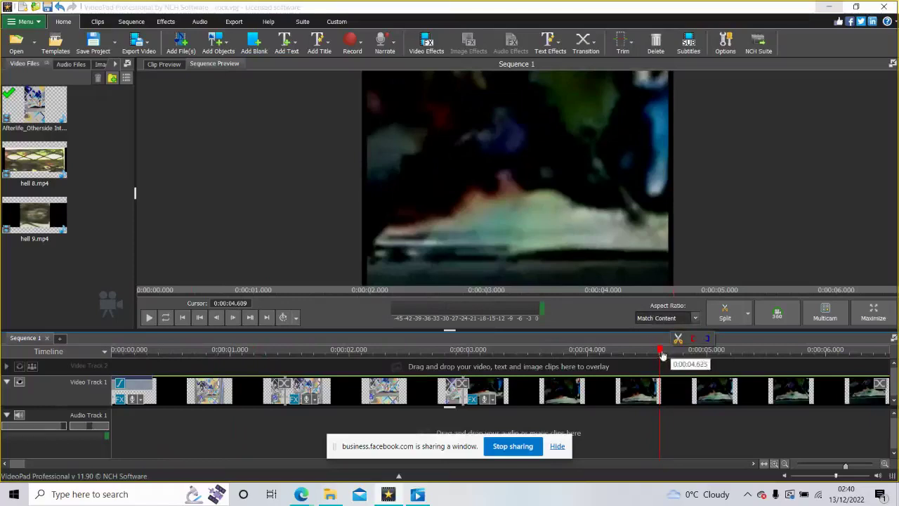
pyautogui.click(659, 350)
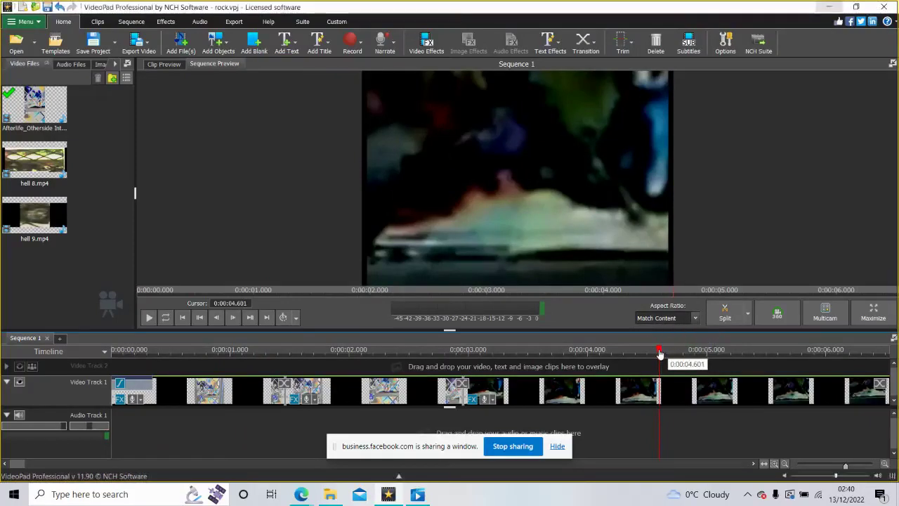
pyautogui.rightClick(660, 352)
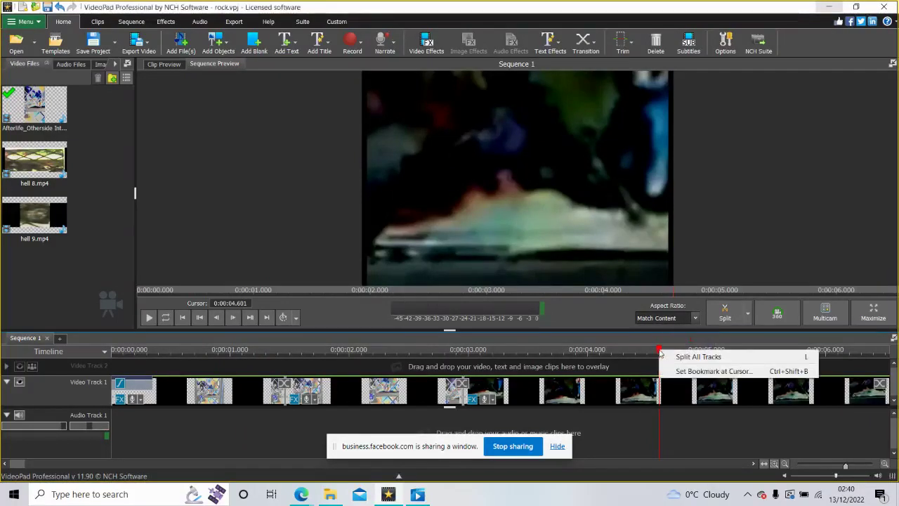
# - Open the effects of the third clip on Video Track 1 and move the effects window clear of the timeline
pyautogui.click(649, 386)
pyautogui.rightClick(651, 387)
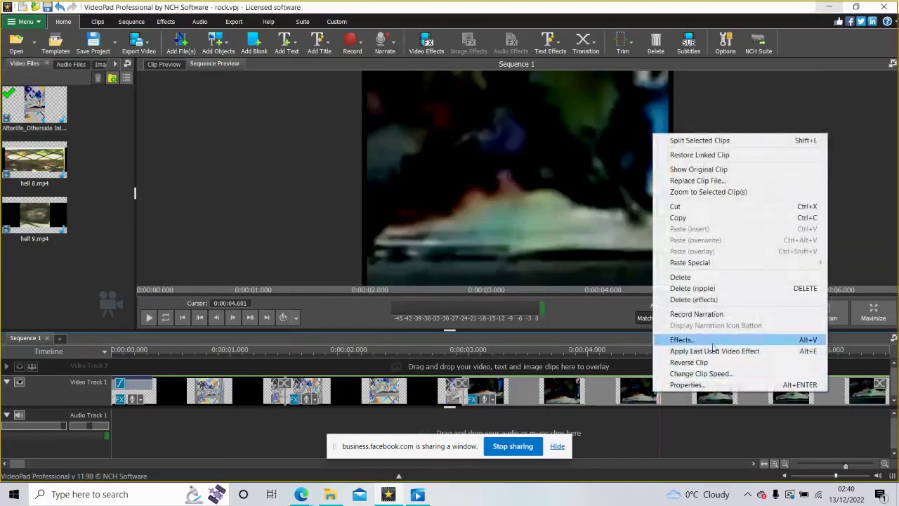
pyautogui.click(713, 340)
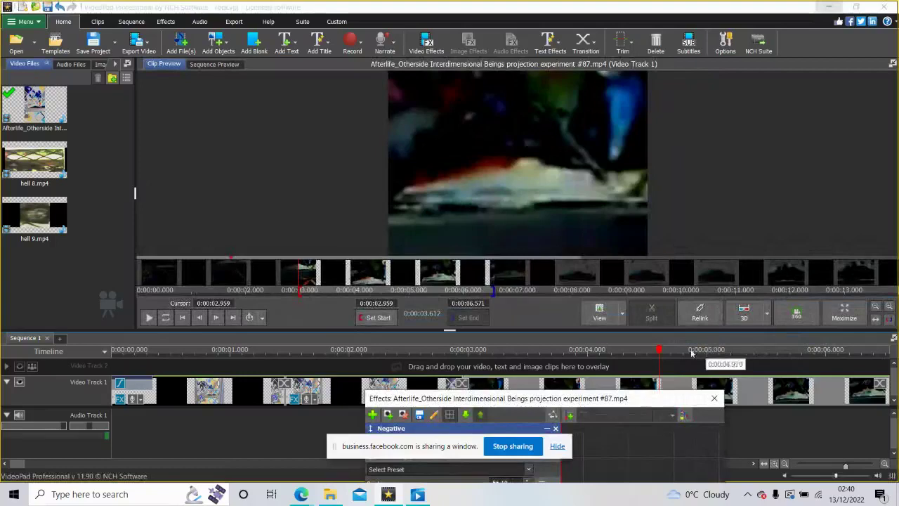
pyautogui.click(661, 353)
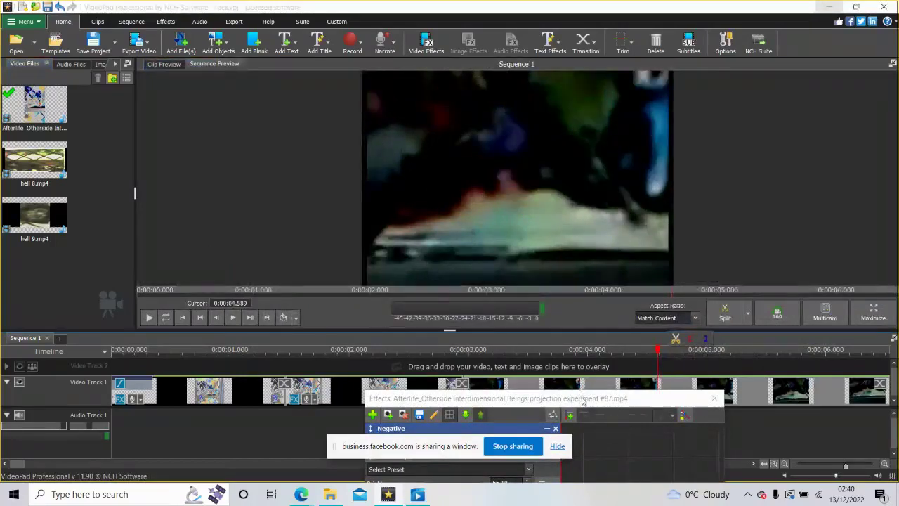
pyautogui.moveTo(582, 400); pyautogui.dragTo(251, 73)
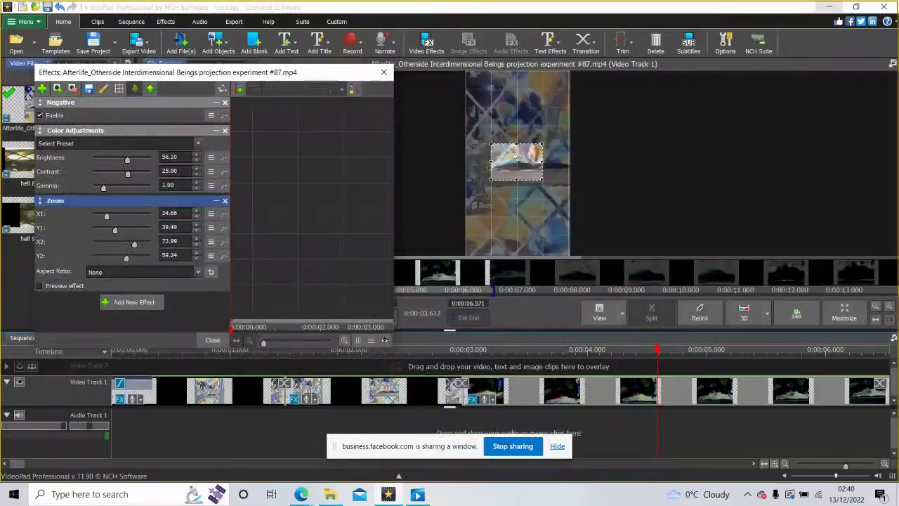
# - Shrink the clip's Zoom area to about X1 41.70, Y1 50.38, X2 66.37, Y2 60.25 and preview the result in the sequence
pyautogui.click(491, 145)
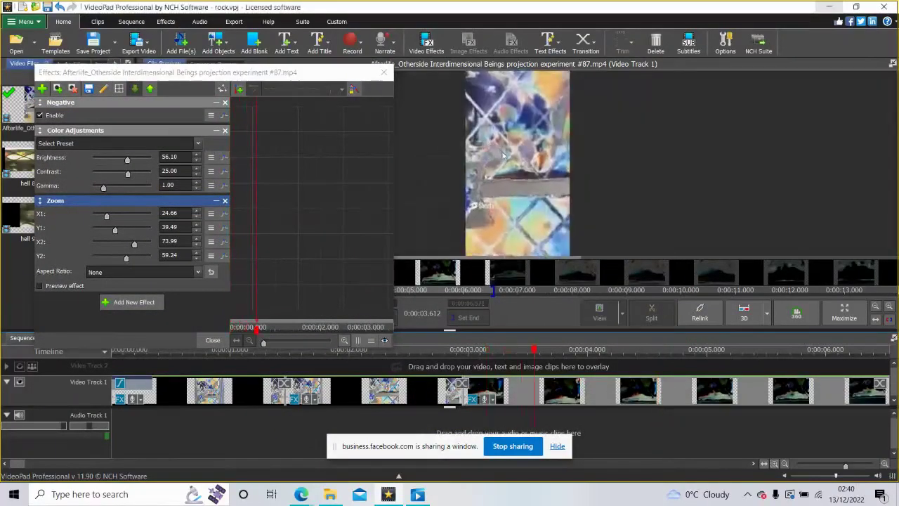
pyautogui.click(157, 199)
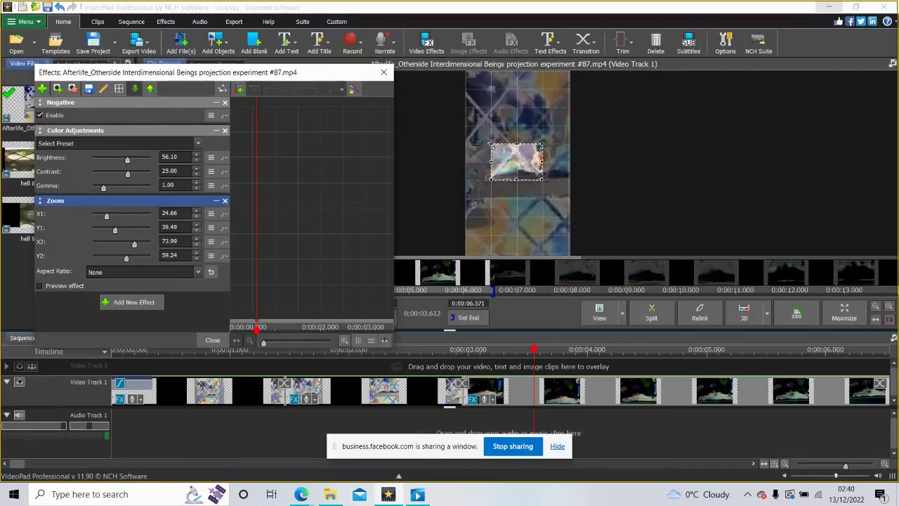
pyautogui.moveTo(491, 145); pyautogui.dragTo(527, 177)
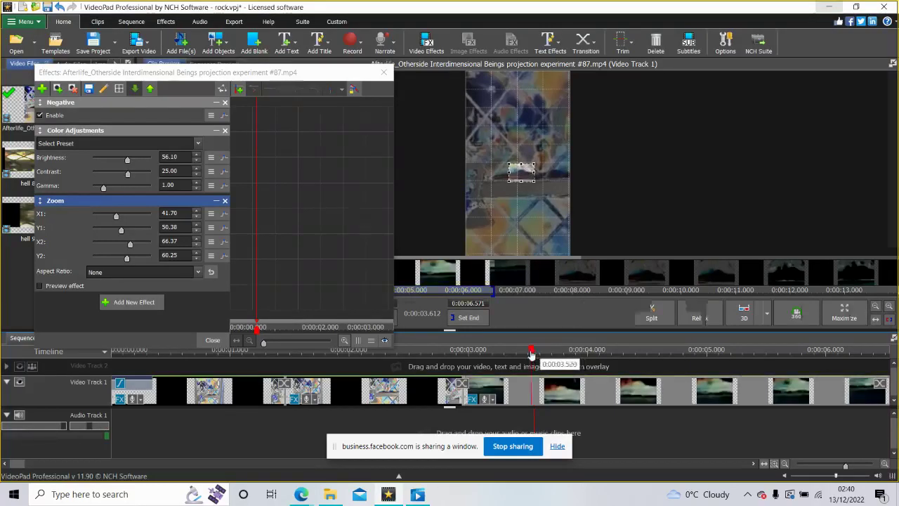
pyautogui.moveTo(534, 351); pyautogui.dragTo(518, 362)
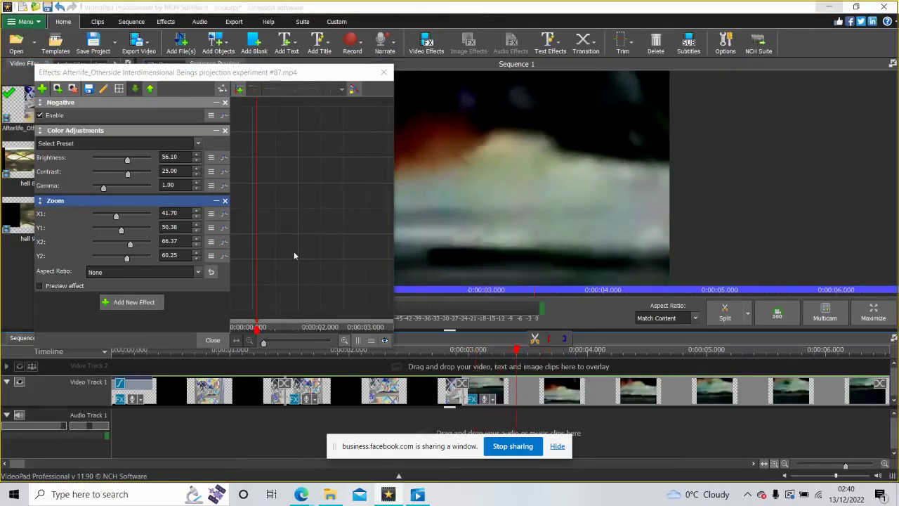
# - Tighten the Zoom area to about X1 39.46, Y1 51.65, X2 56.95, Y2 58.73 and check it in the sequence preview
pyautogui.click(141, 200)
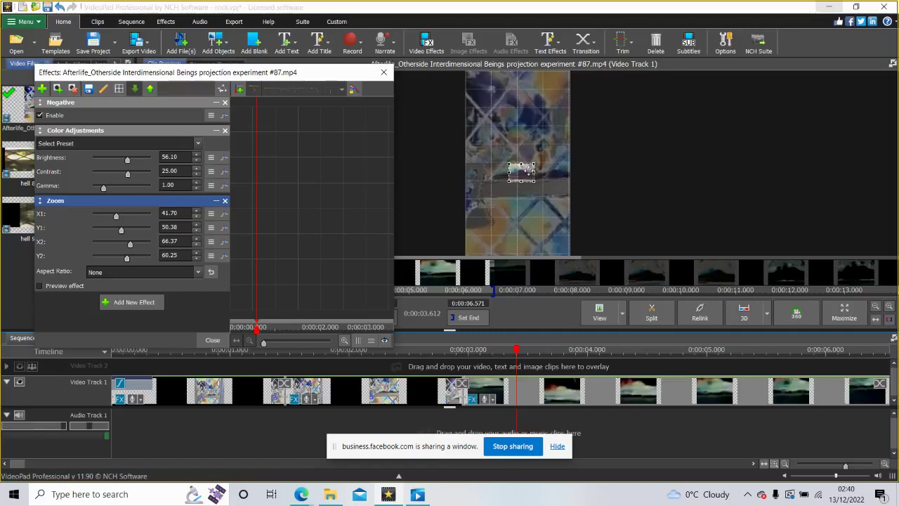
pyautogui.click(526, 172)
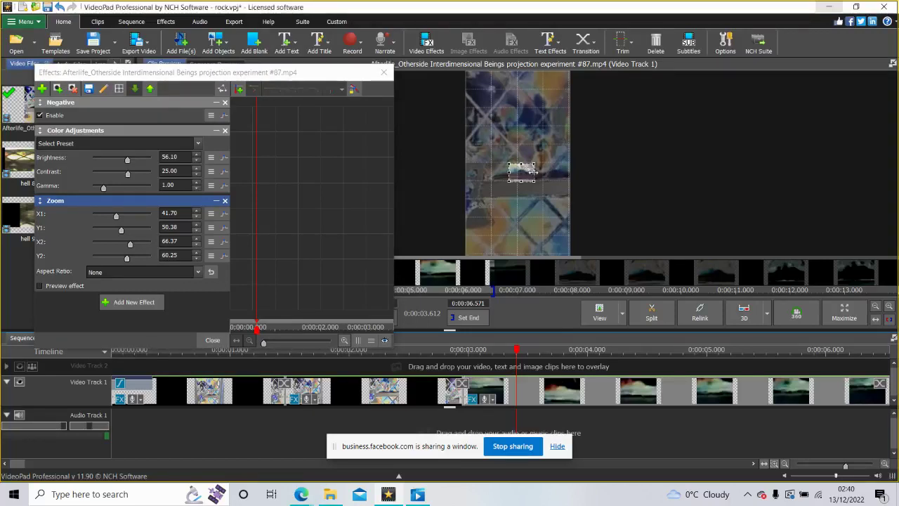
pyautogui.moveTo(532, 178); pyautogui.dragTo(518, 171)
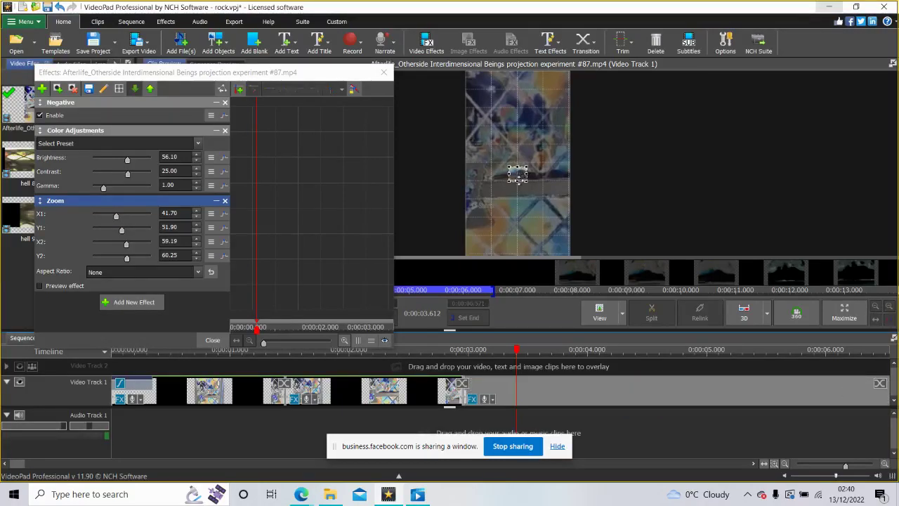
pyautogui.moveTo(518, 180); pyautogui.dragTo(518, 184)
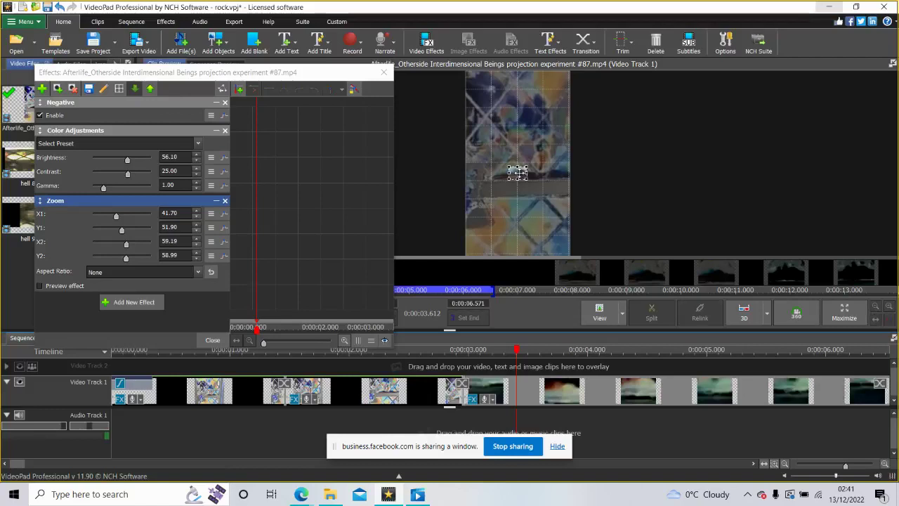
pyautogui.moveTo(518, 172); pyautogui.dragTo(514, 172)
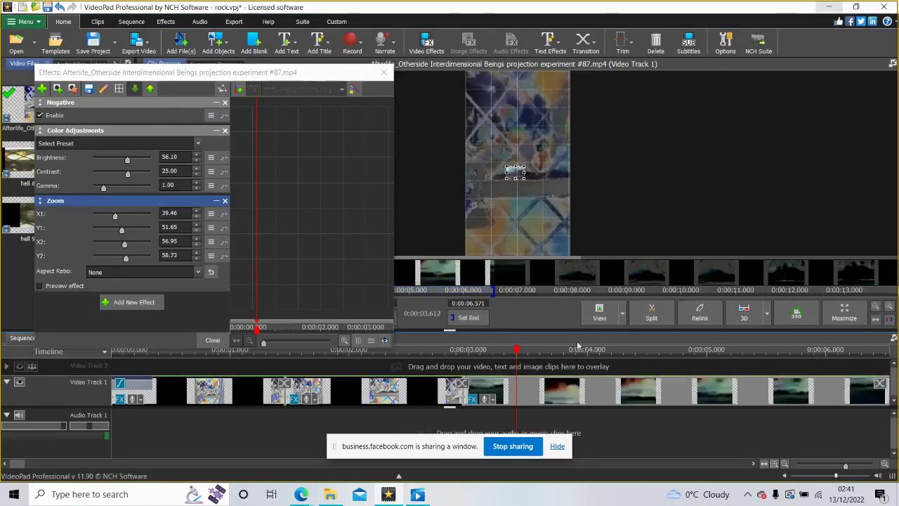
pyautogui.moveTo(575, 359); pyautogui.dragTo(511, 372)
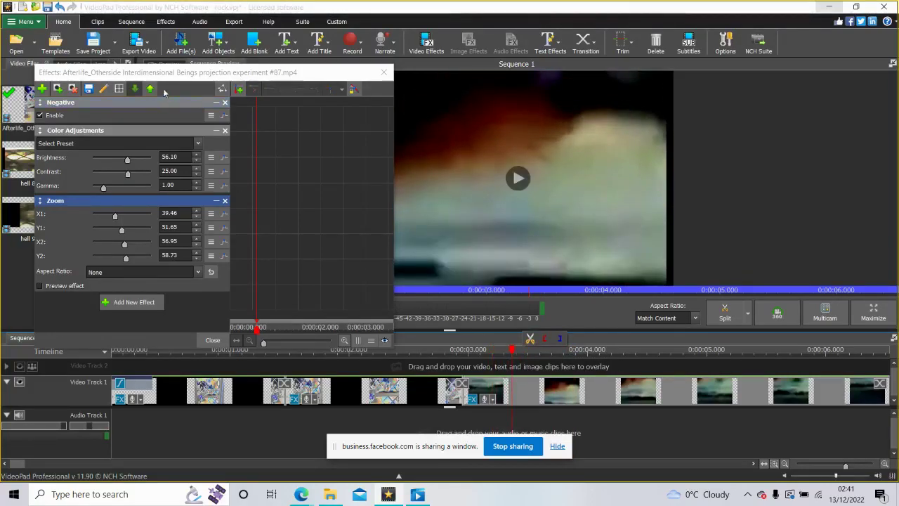
# - Shift the Zoom area to about X1 38.57, Y1 50.38, X2 56.05, Y2 57.47, scrub through the clip and deselect it
pyautogui.click(167, 200)
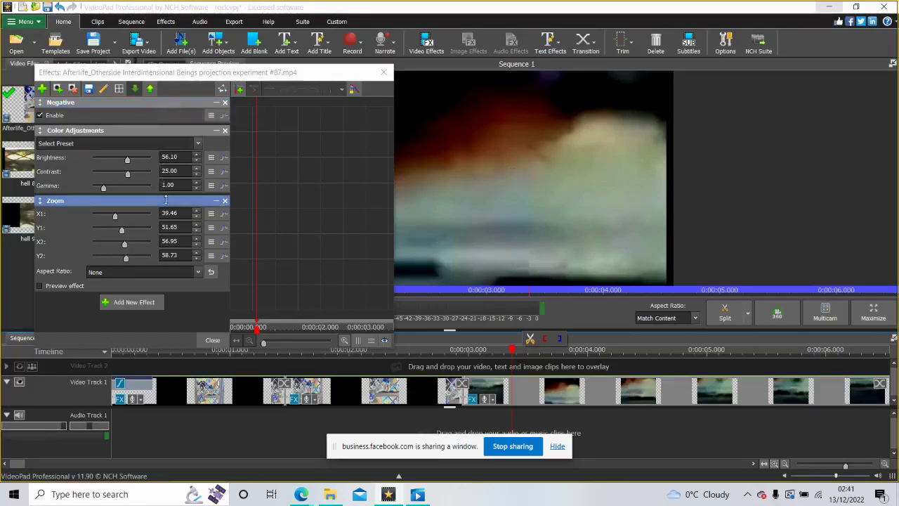
pyautogui.click(515, 172)
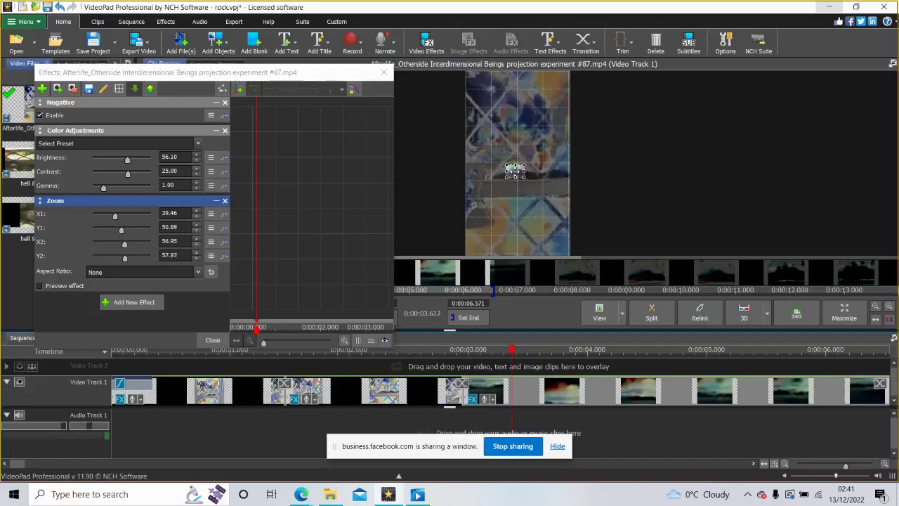
pyautogui.moveTo(515, 170); pyautogui.dragTo(516, 173)
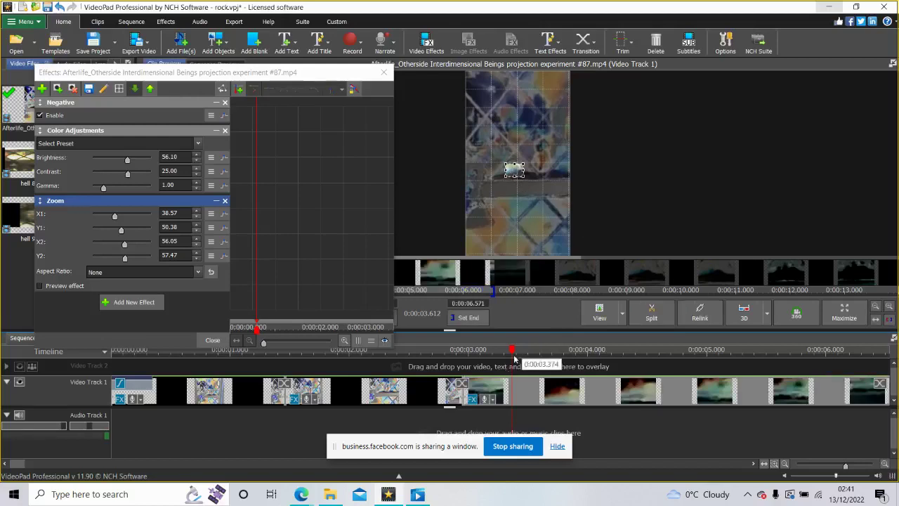
pyautogui.moveTo(513, 354); pyautogui.dragTo(619, 348)
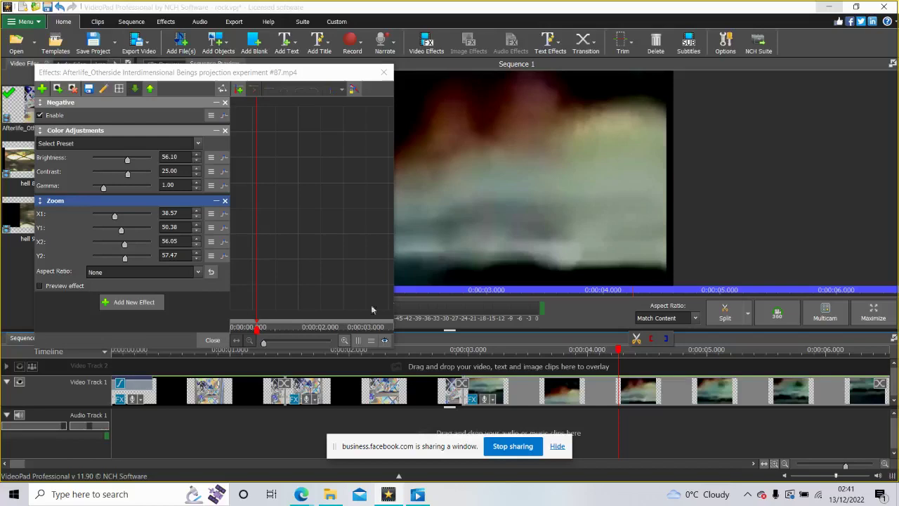
pyautogui.click(15, 276)
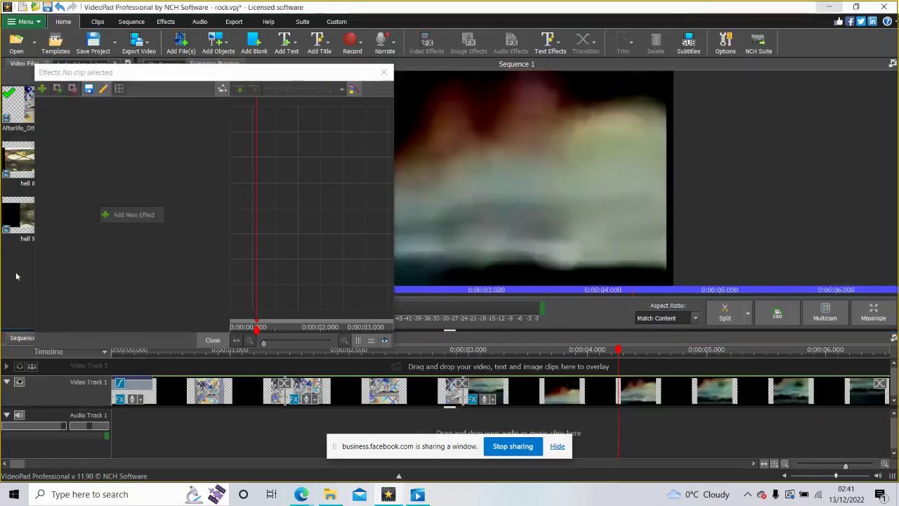
# - Paste the copied screenshot as a new image and place it at the end of Video Track 1
pyautogui.hotkey('ctrl', 'v')
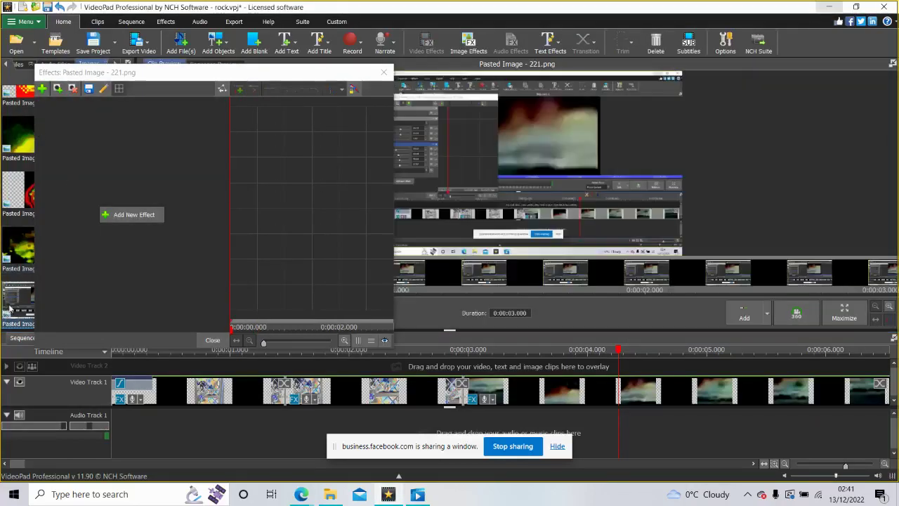
pyautogui.moveTo(719, 253); pyautogui.dragTo(710, 383)
pyautogui.click(511, 368)
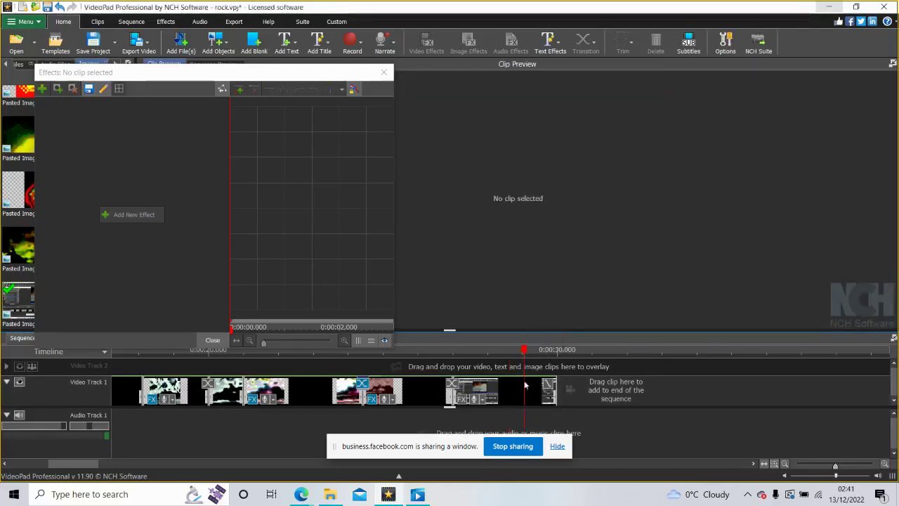
# - Select the pasted image clip at the end of Video Track 1 and add a Zoom effect to it
pyautogui.click(518, 385)
pyautogui.rightClick(512, 385)
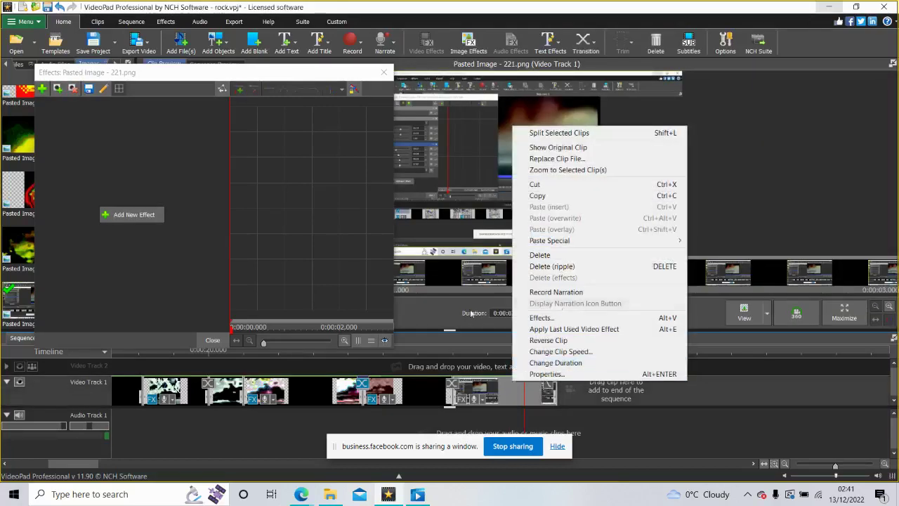
pyautogui.click(133, 214)
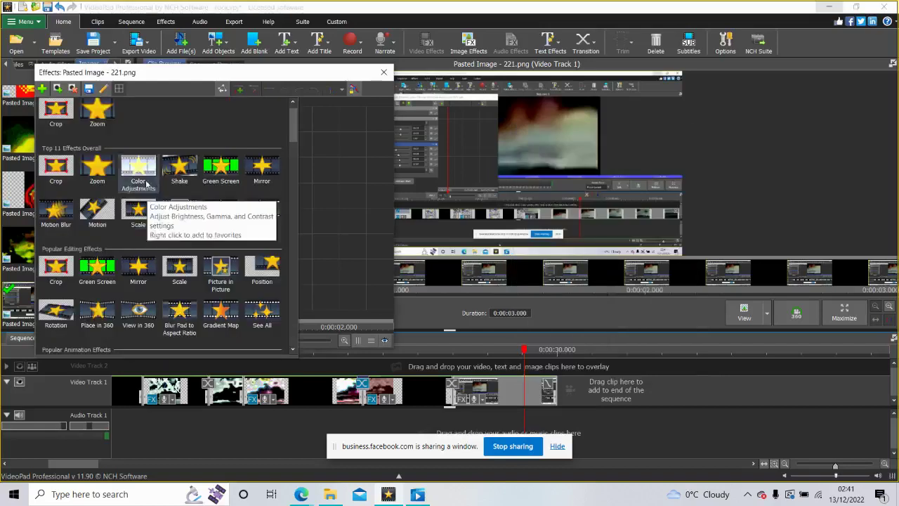
pyautogui.click(109, 180)
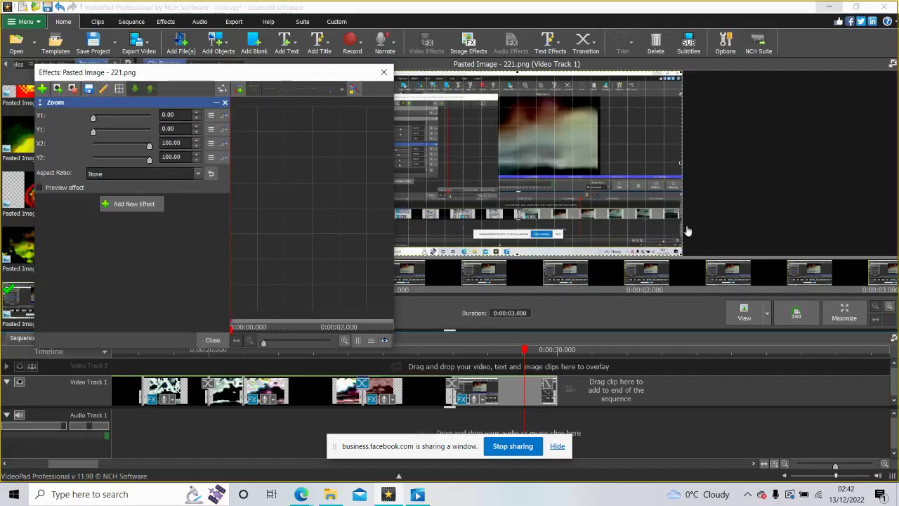
# - Shrink the pasted image's Zoom area to about X1 56.13, Y1 16.96, X2 61.68, Y2 26.84 and preview the clip in the sequence
pyautogui.click(679, 251)
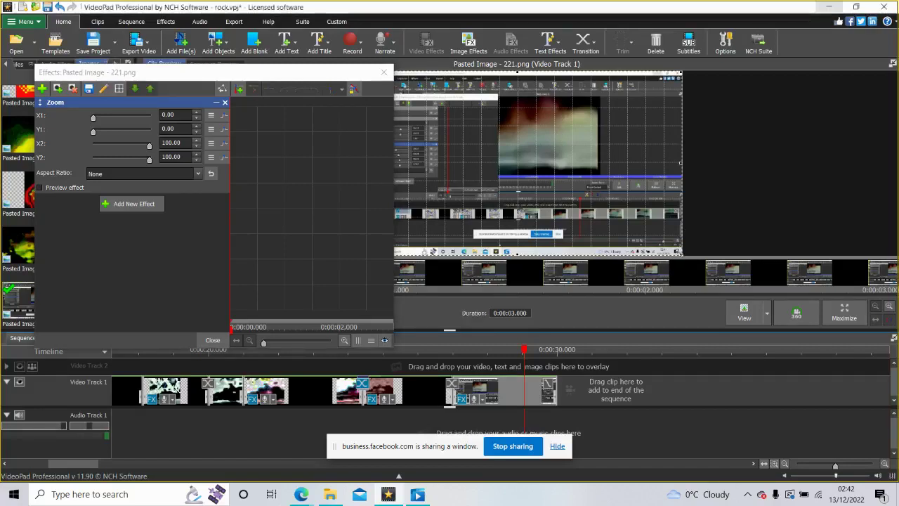
pyautogui.moveTo(679, 251); pyautogui.dragTo(579, 149)
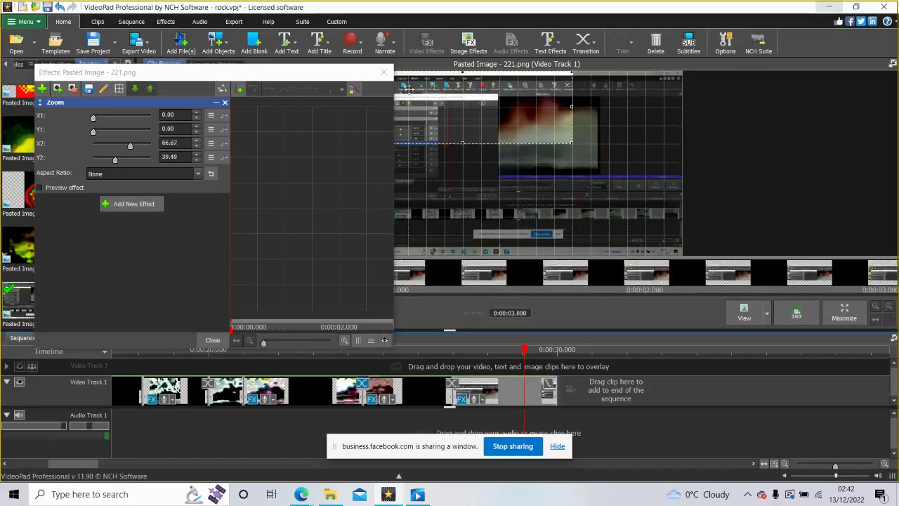
pyautogui.moveTo(316, 68); pyautogui.dragTo(255, 198)
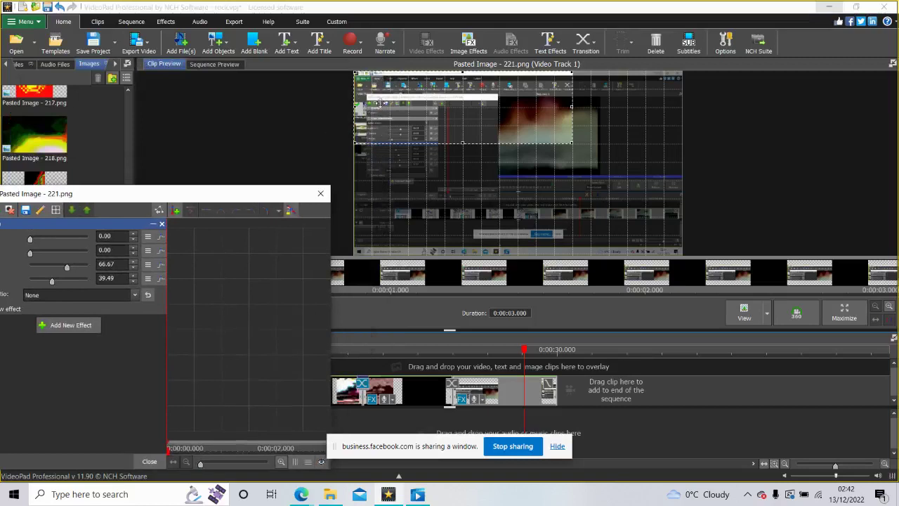
pyautogui.moveTo(355, 106); pyautogui.dragTo(504, 106)
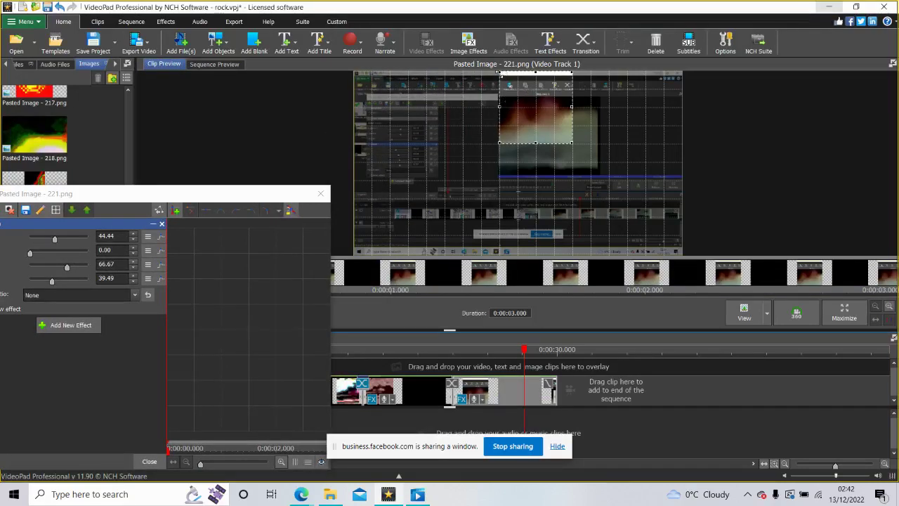
pyautogui.moveTo(500, 80); pyautogui.dragTo(519, 96)
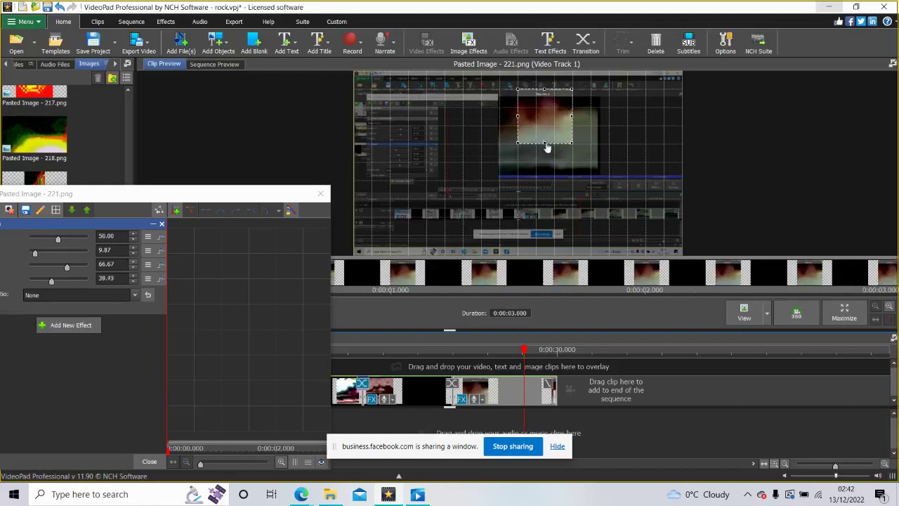
pyautogui.moveTo(546, 143); pyautogui.dragTo(545, 125)
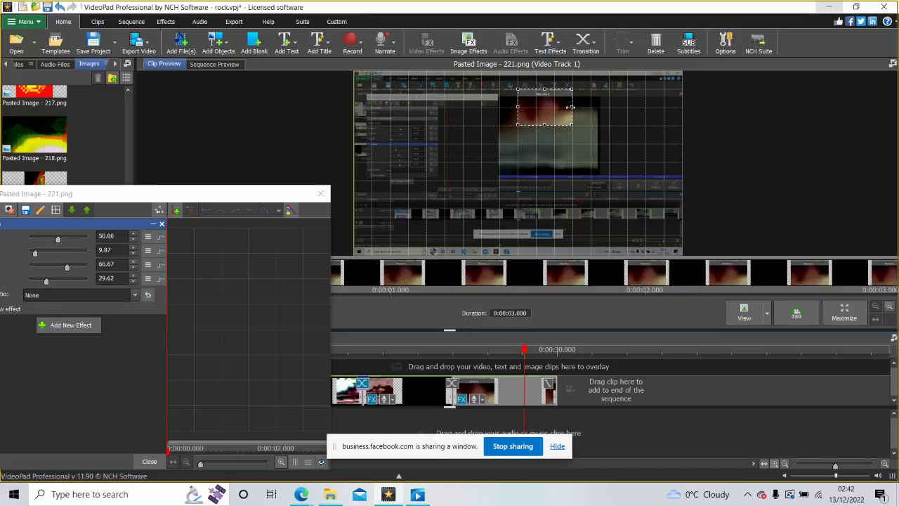
pyautogui.moveTo(570, 106); pyautogui.dragTo(548, 111)
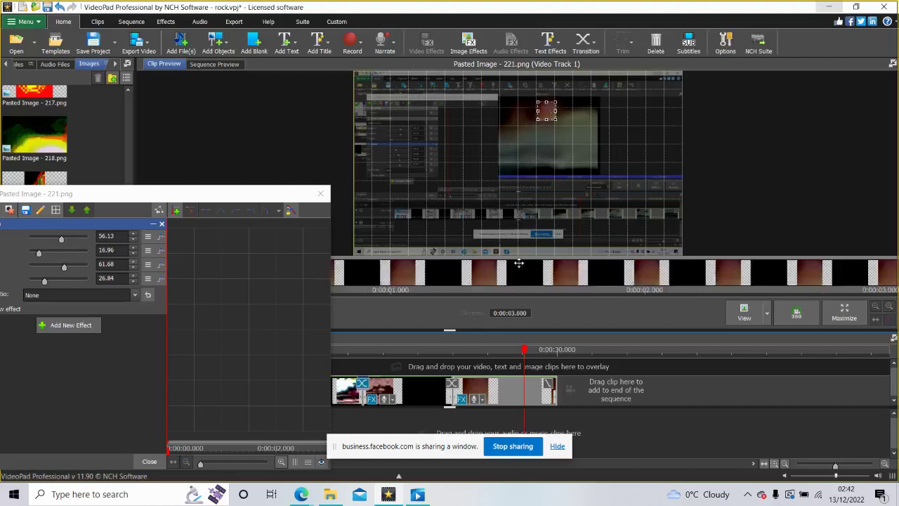
pyautogui.click(508, 360)
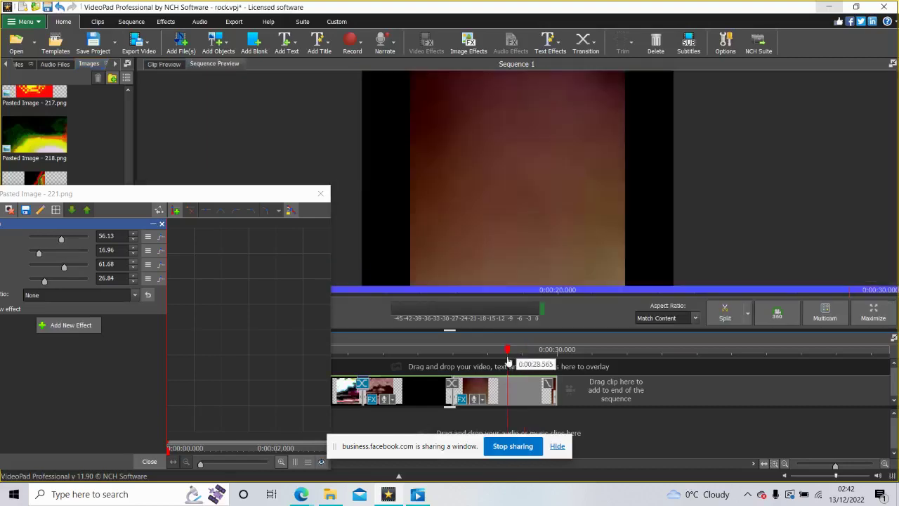
# - Add a Color Adjustments effect to the pasted image and set its brightness to about 45.90
pyautogui.click(92, 328)
pyautogui.click(103, 288)
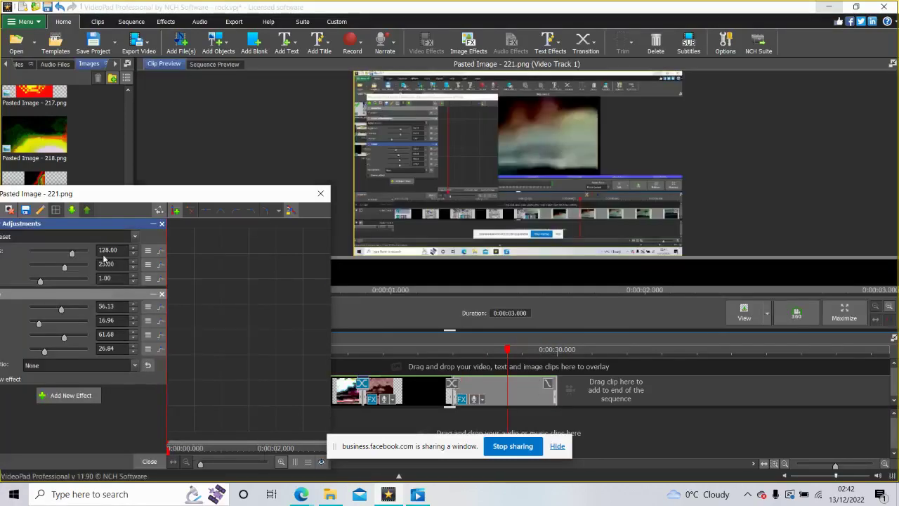
pyautogui.moveTo(72, 254)
pyautogui.mouseDown()
pyautogui.moveTo(55, 254)
pyautogui.moveTo(80, 254)
pyautogui.moveTo(65, 253)
pyautogui.mouseUp()
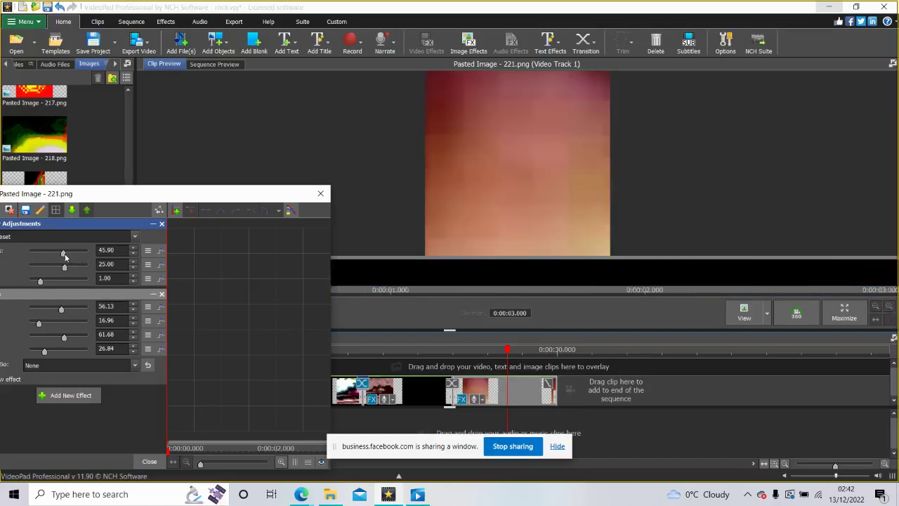
# - Add a Color Curves effect and bend the RGB curve into a gentle S with lowered shadows and slightly raised highlights
pyautogui.click(74, 396)
pyautogui.scroll(-10, 141, 380)
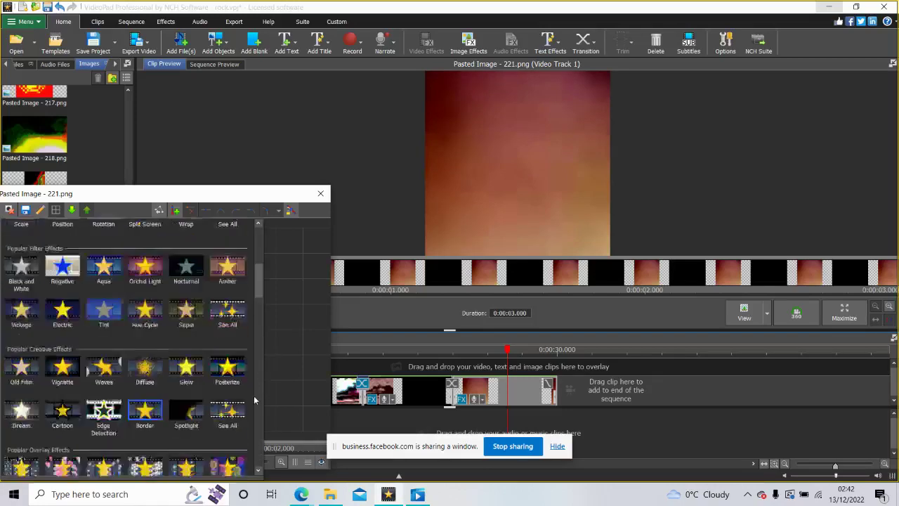
pyautogui.click(103, 420)
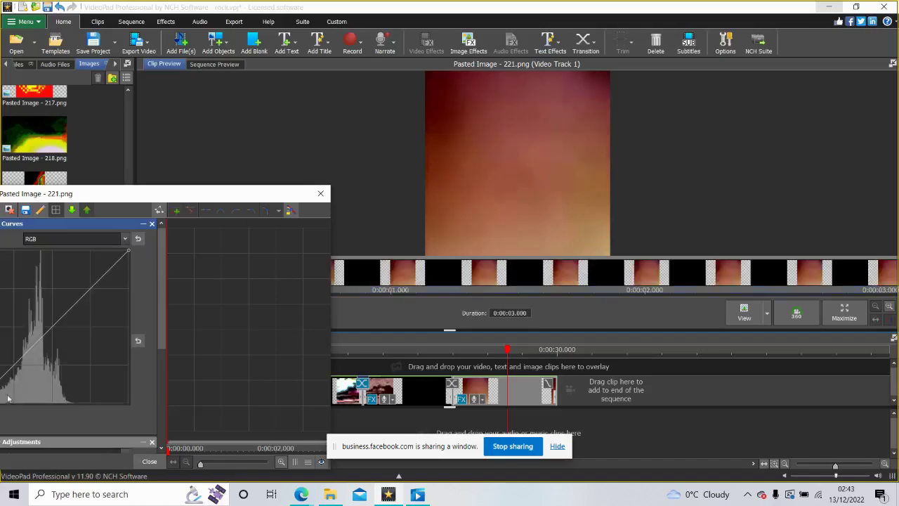
pyautogui.click(17, 381)
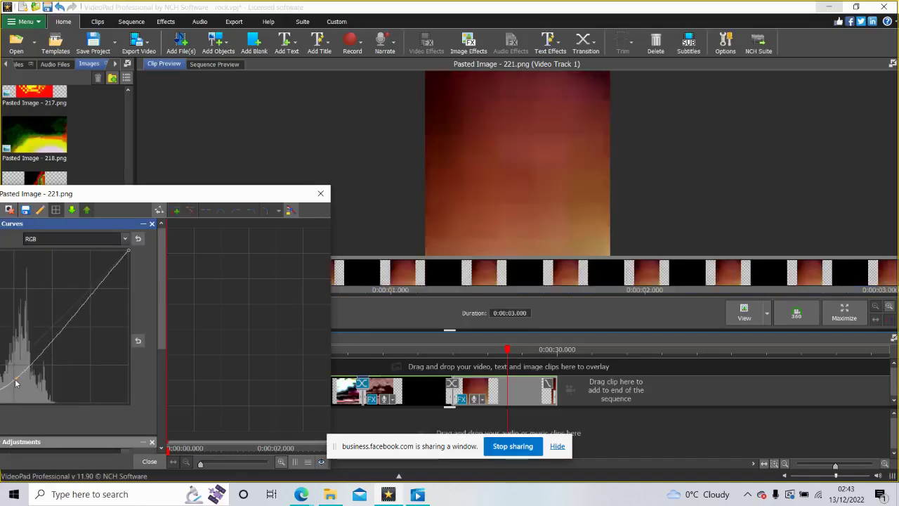
pyautogui.moveTo(29, 349); pyautogui.dragTo(49, 340)
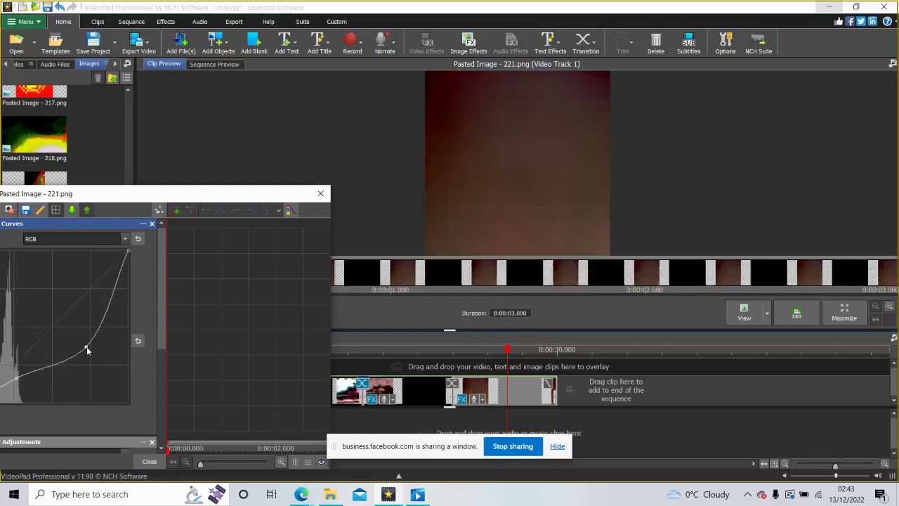
pyautogui.moveTo(90, 286); pyautogui.dragTo(90, 288)
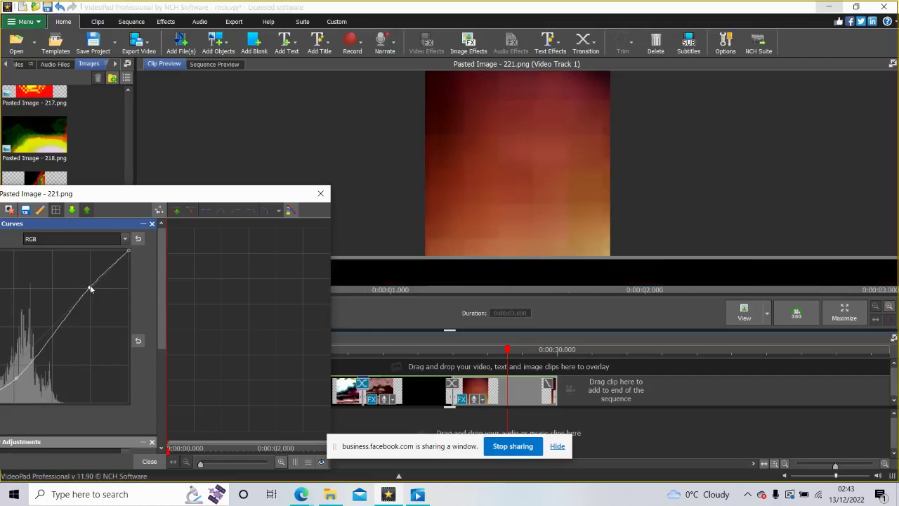
# - Bring the whole curve graph into view, add a deep-shadow point, raise the midtones above the diagonal and shift the highlight point toward white
pyautogui.moveTo(196, 192); pyautogui.dragTo(243, 118)
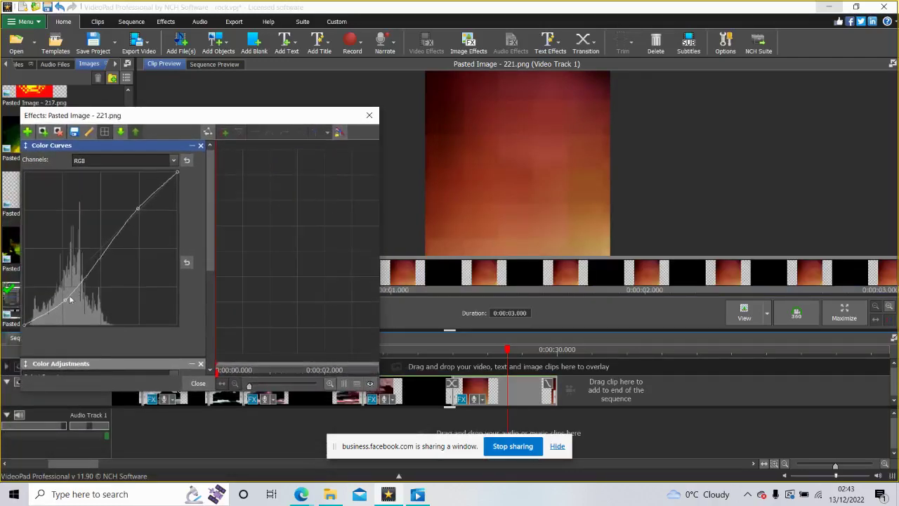
pyautogui.moveTo(33, 313); pyautogui.dragTo(39, 324)
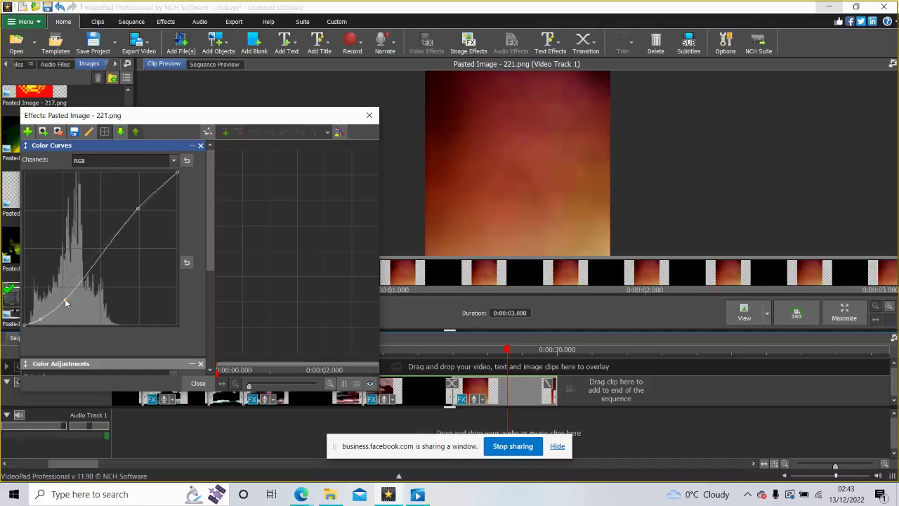
pyautogui.moveTo(66, 302); pyautogui.dragTo(67, 279)
pyautogui.moveTo(91, 248); pyautogui.dragTo(94, 230)
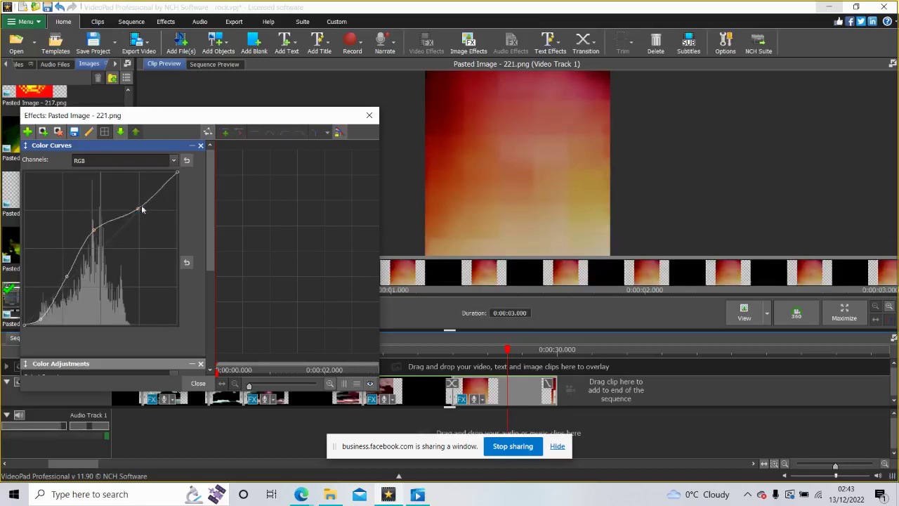
pyautogui.moveTo(138, 208); pyautogui.dragTo(148, 209)
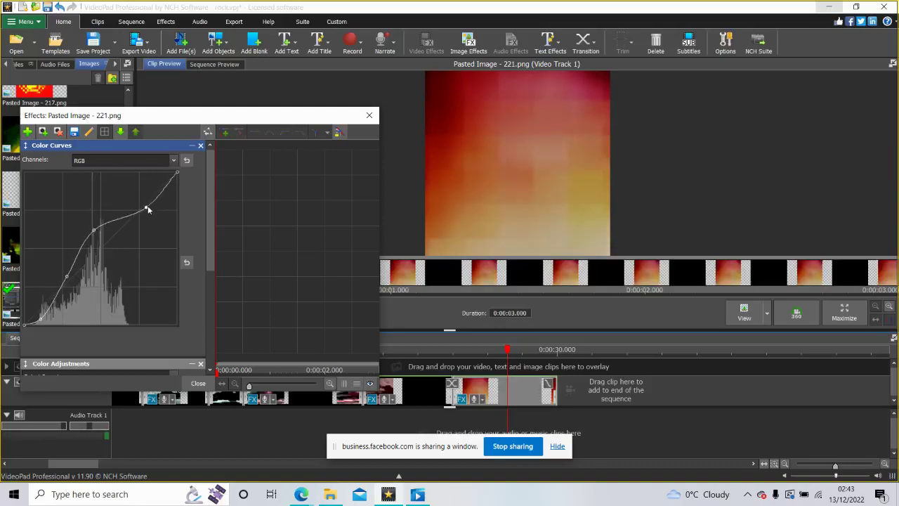
# - Shape a midtone peak followed by a dip in the RGB curve with extra points, and shift the highlight point toward white
pyautogui.click(114, 232)
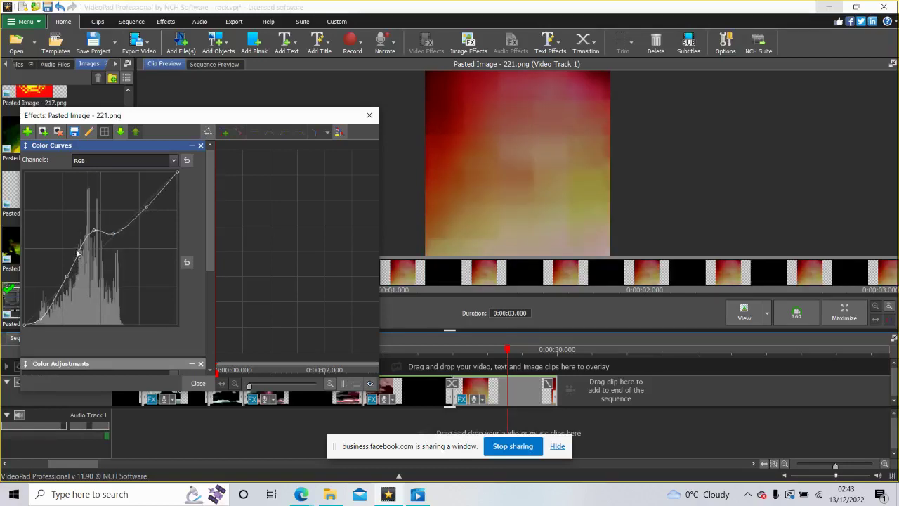
pyautogui.moveTo(76, 259); pyautogui.dragTo(79, 257)
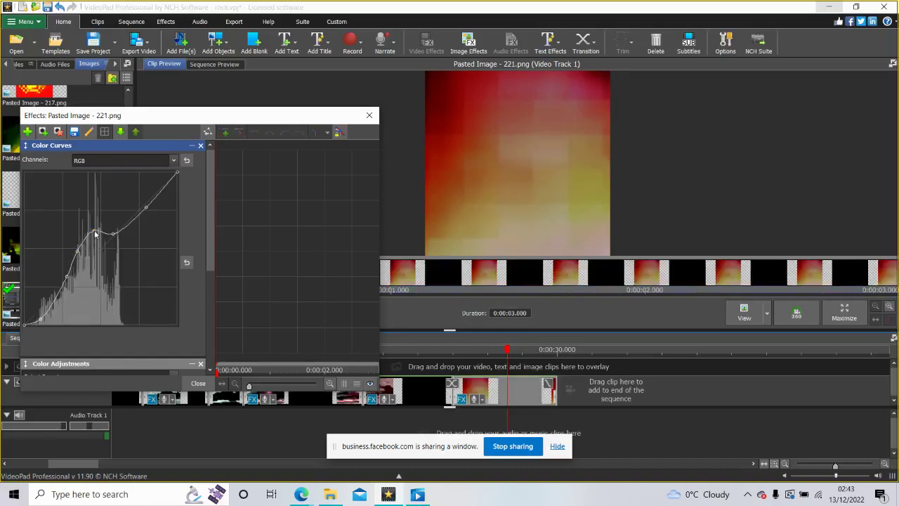
pyautogui.moveTo(95, 234); pyautogui.dragTo(86, 232)
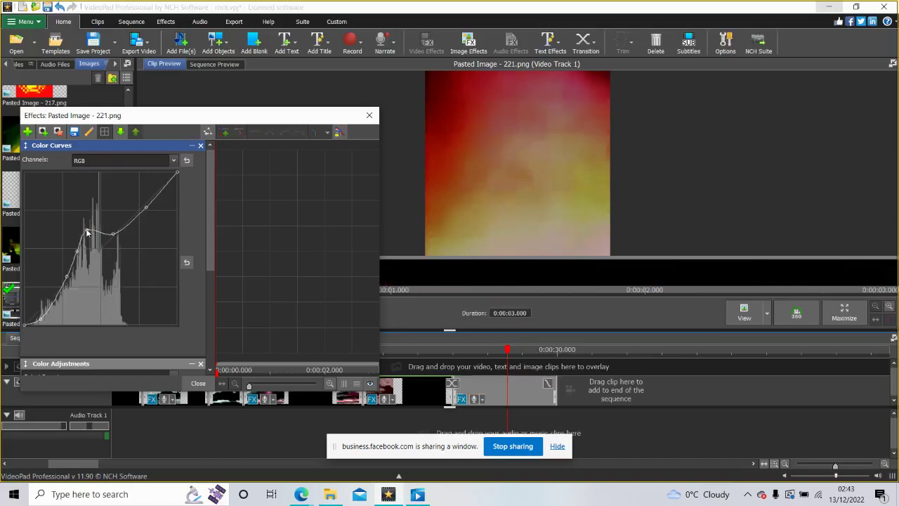
pyautogui.click(98, 225)
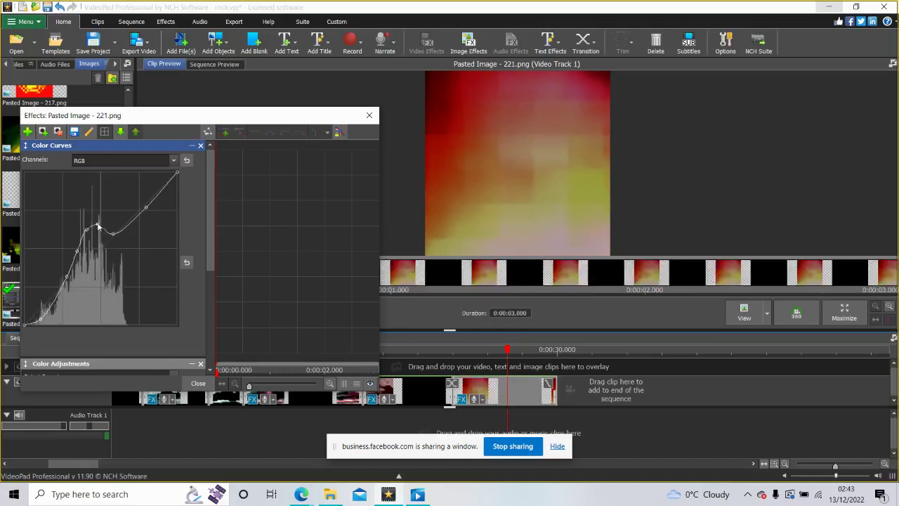
pyautogui.click(132, 230)
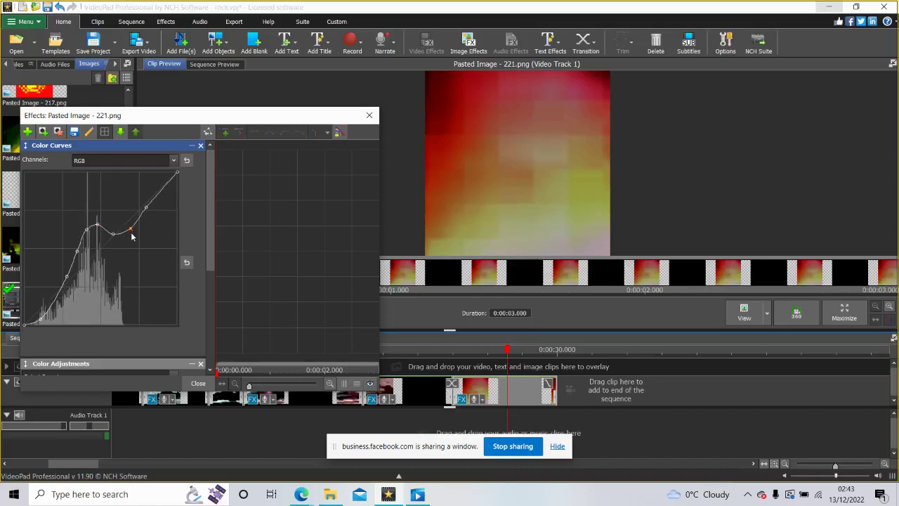
pyautogui.moveTo(132, 237); pyautogui.dragTo(157, 211)
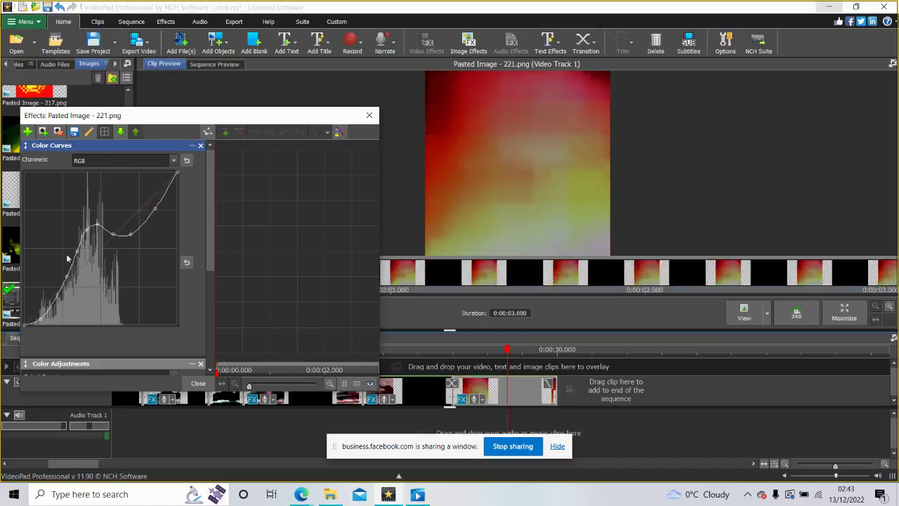
# - Refine the RGB curve's shadows with an added, lowered point and a raised deep-shadow point, and shift the midtone peak's darker point slightly toward black
pyautogui.click(57, 290)
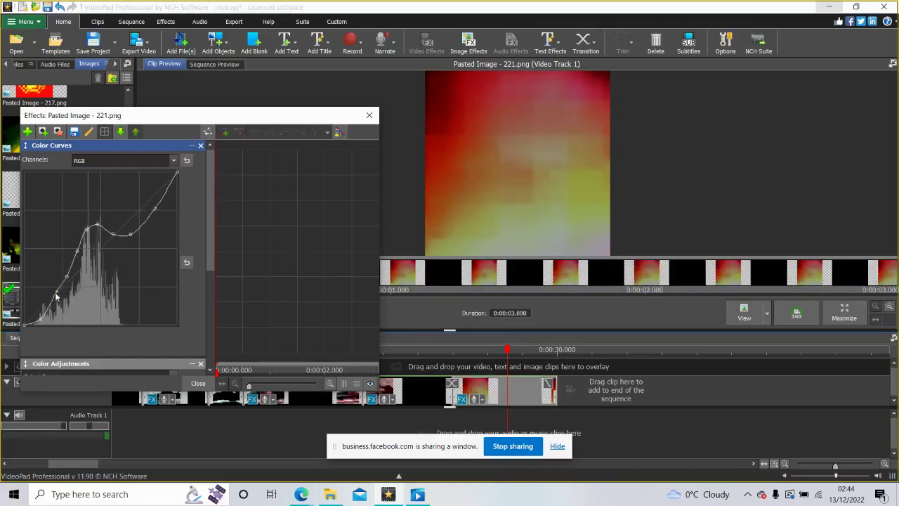
pyautogui.click(39, 316)
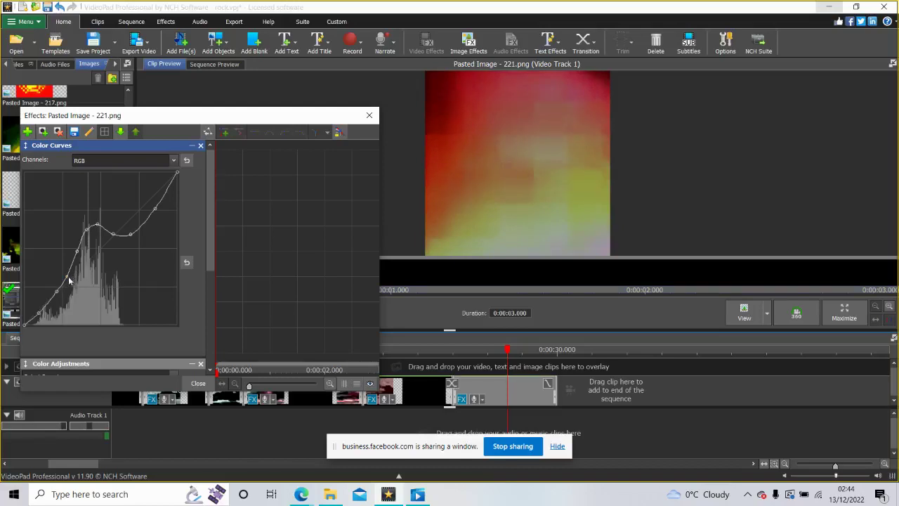
pyautogui.moveTo(58, 295); pyautogui.dragTo(58, 304)
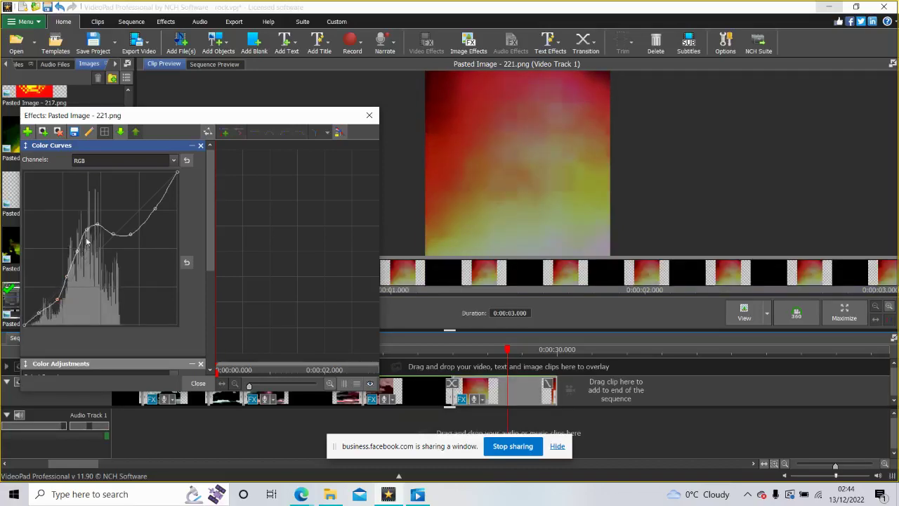
pyautogui.moveTo(87, 231); pyautogui.dragTo(81, 230)
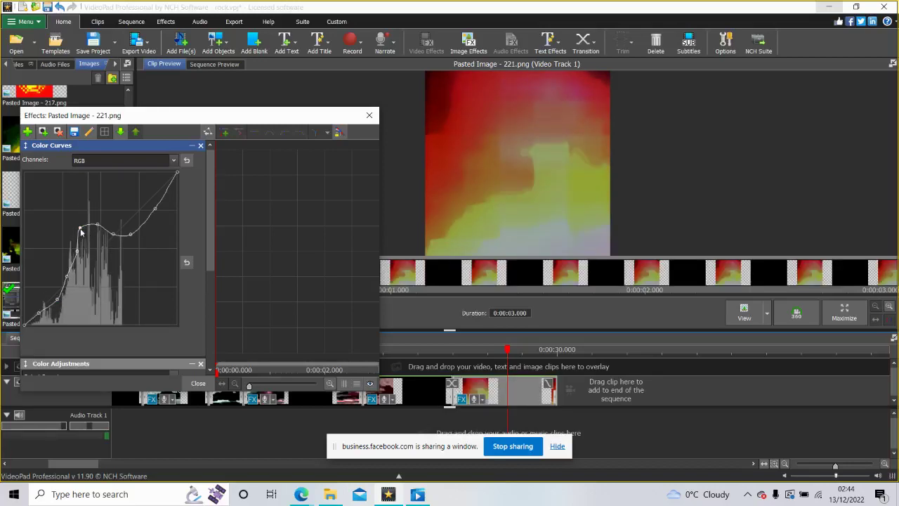
pyautogui.moveTo(80, 232); pyautogui.dragTo(85, 235)
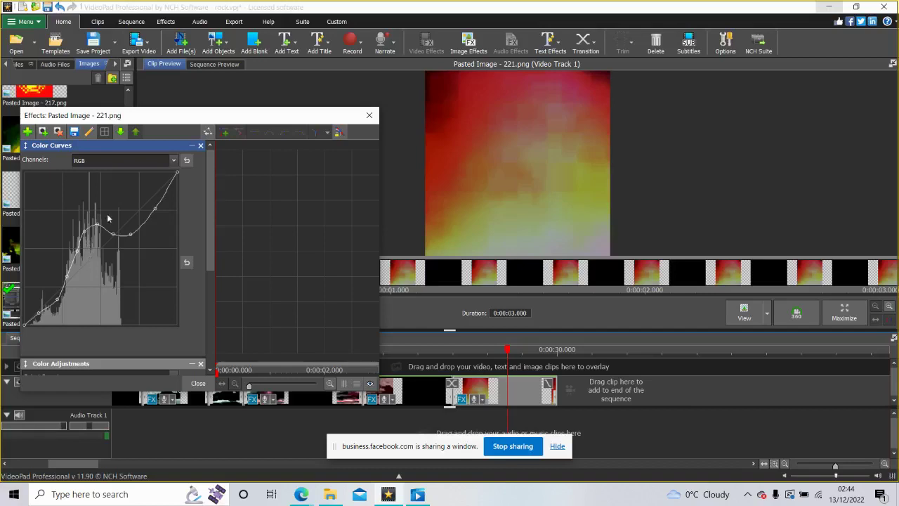
# - Lift the midtone peak of the RGB curve slightly, shift its following points toward black, and widen and deepen the dip after it
pyautogui.click(96, 222)
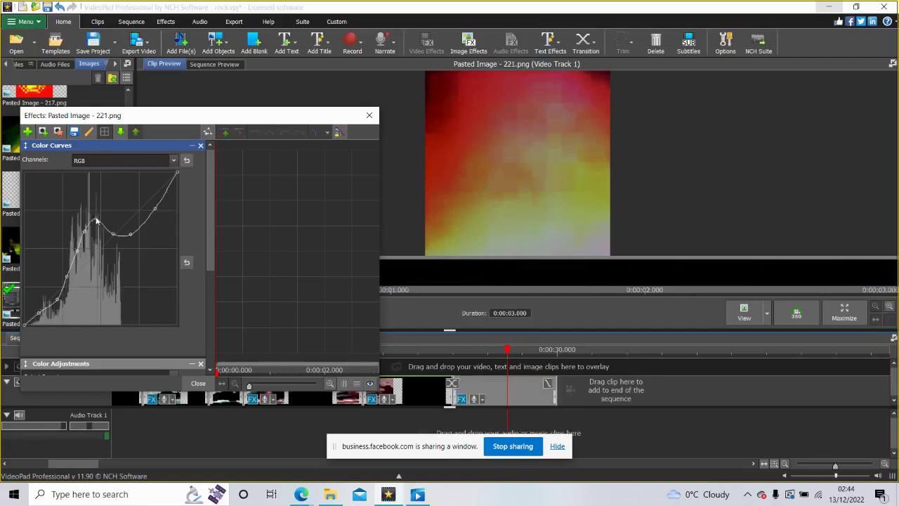
pyautogui.moveTo(114, 237); pyautogui.dragTo(107, 229)
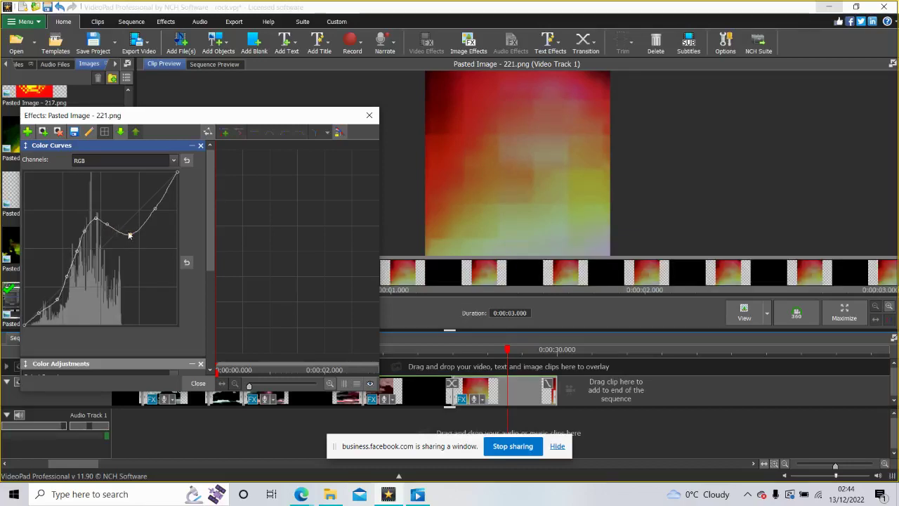
pyautogui.moveTo(129, 235); pyautogui.dragTo(123, 237)
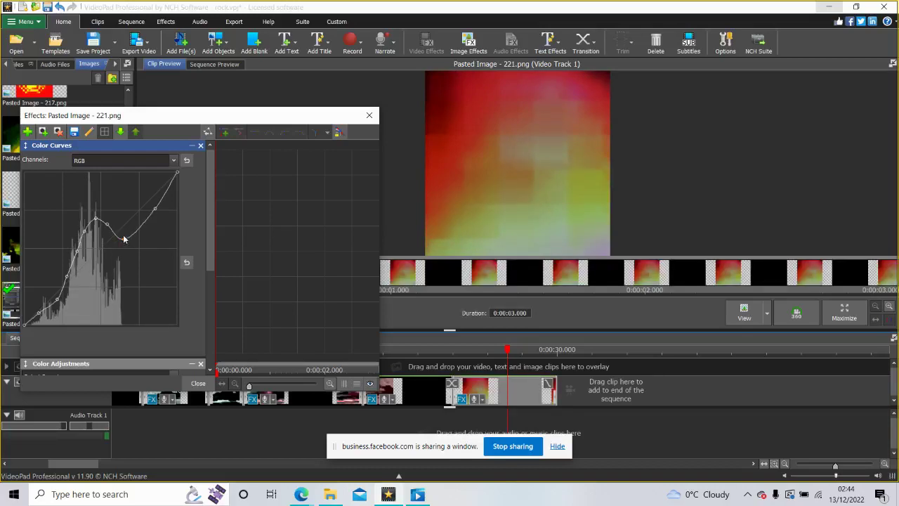
pyautogui.moveTo(125, 242)
pyautogui.mouseDown()
pyautogui.moveTo(138, 254)
pyautogui.moveTo(122, 269)
pyautogui.moveTo(128, 247)
pyautogui.mouseUp()
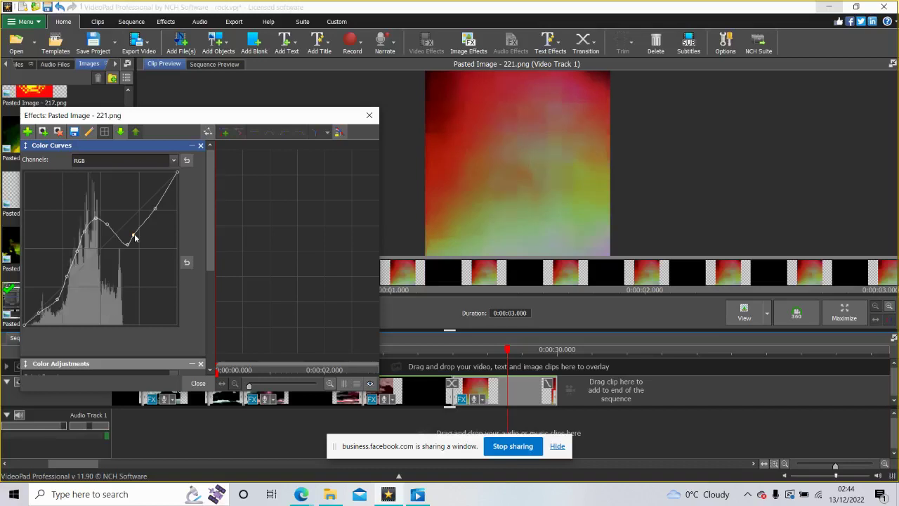
pyautogui.moveTo(135, 239); pyautogui.dragTo(121, 257)
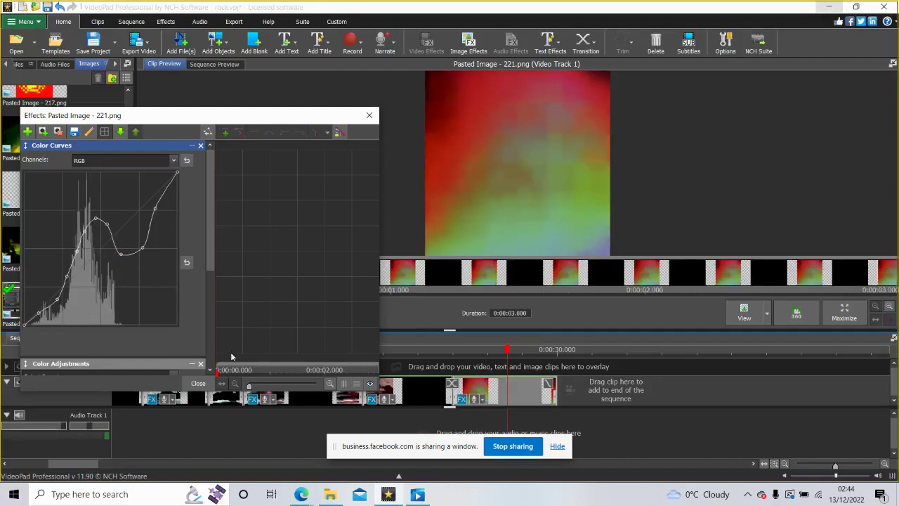
# - Add a second Color Curves effect to Pasted Image - 221.png and bring its graph into view
pyautogui.scroll(-5, 208, 260)
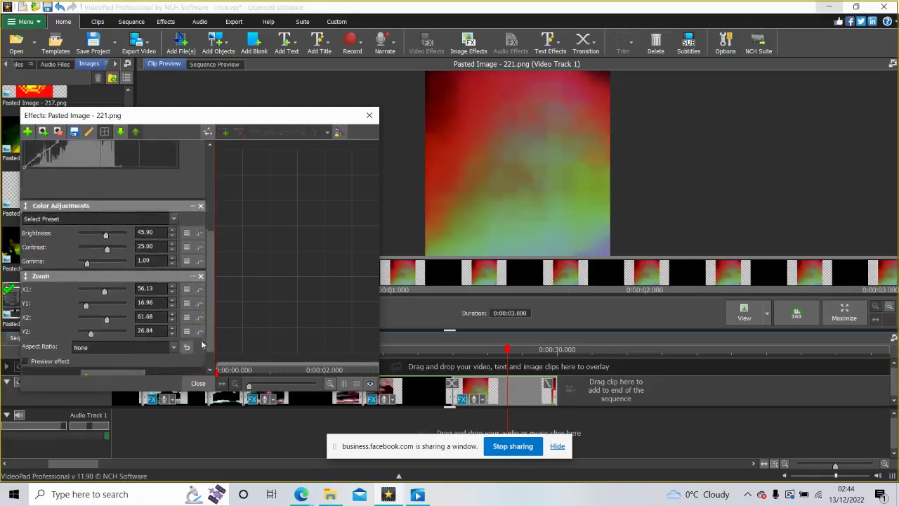
pyautogui.click(113, 351)
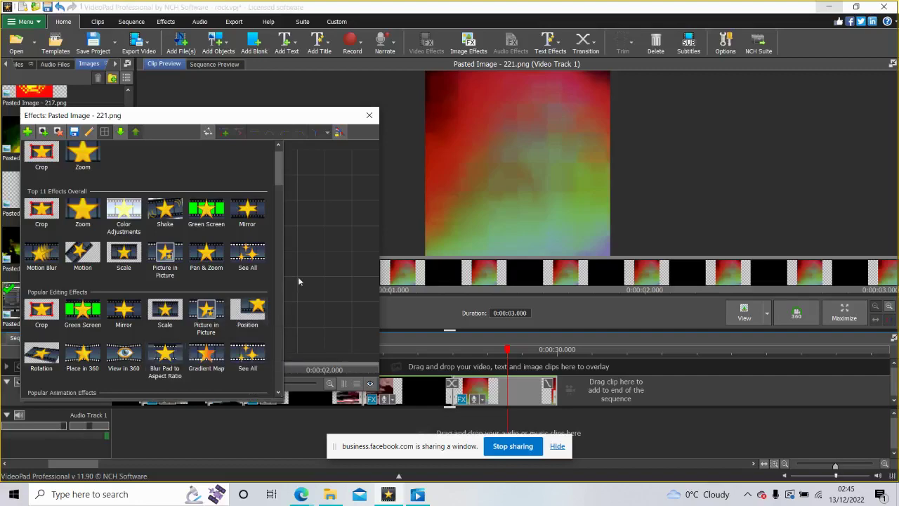
pyautogui.scroll(-5, 279, 285)
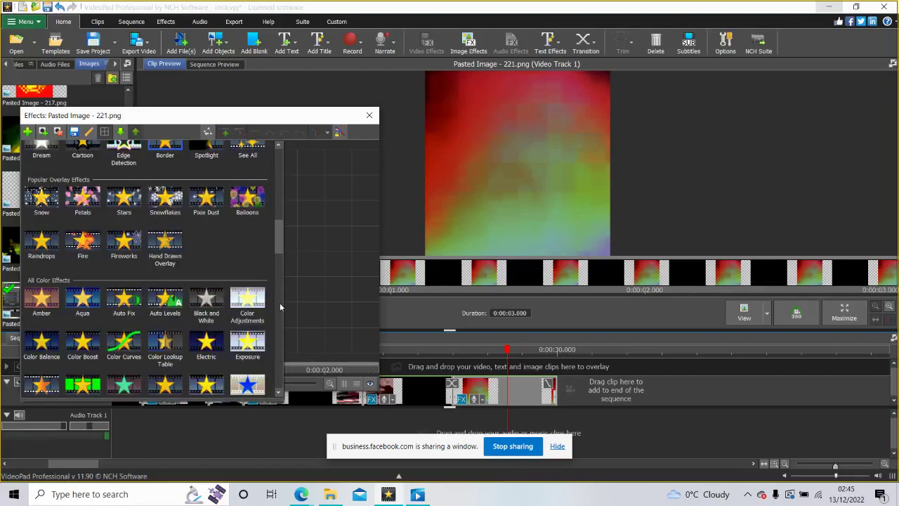
pyautogui.click(119, 353)
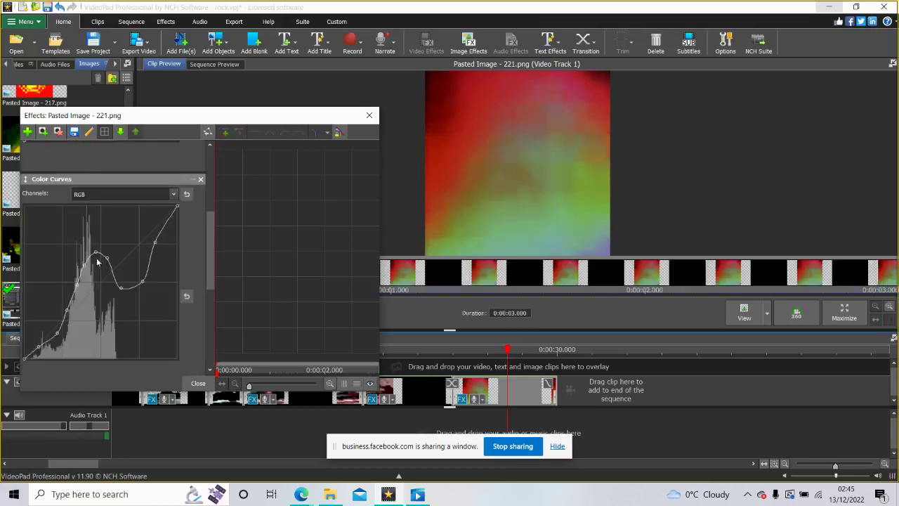
pyautogui.scroll(3, 212, 160)
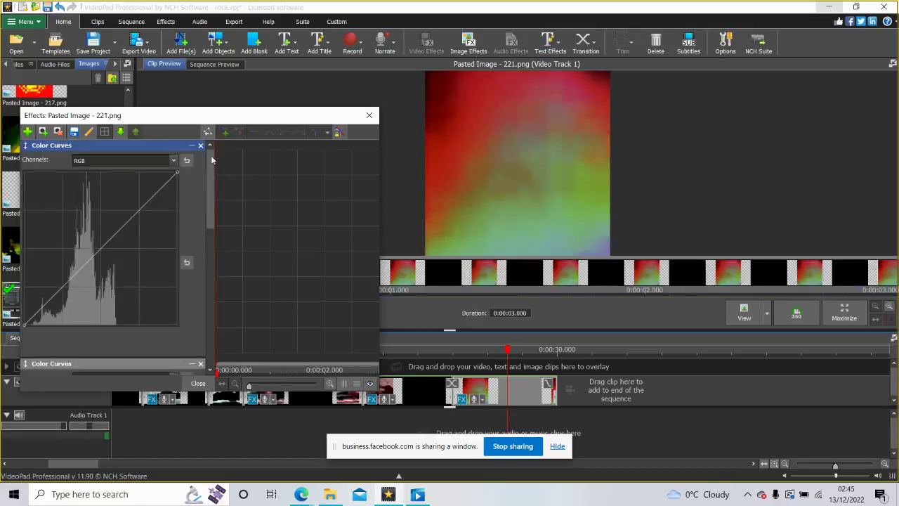
# - Raise the new RGB curve's midtones and highlights above the diagonal, lower its shadows slightly, and add a highlight point above the diagonal
pyautogui.moveTo(85, 231); pyautogui.dragTo(130, 192)
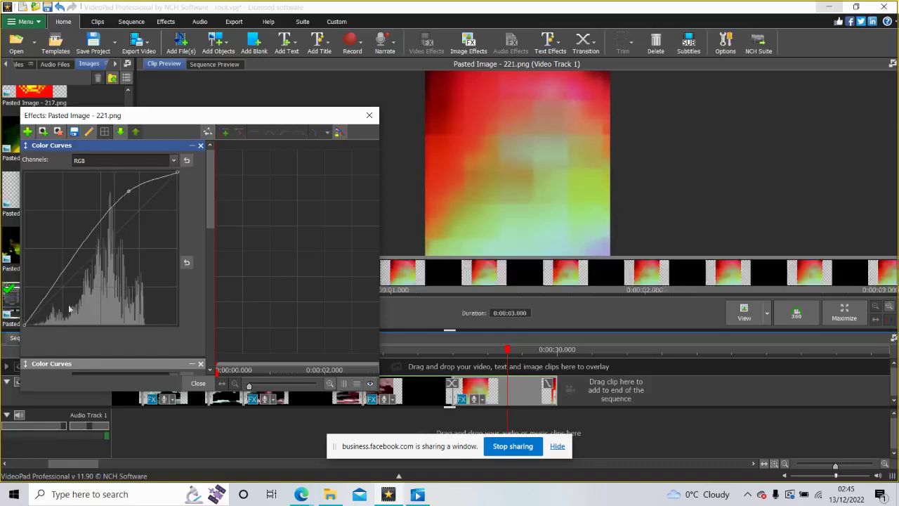
pyautogui.moveTo(79, 259); pyautogui.dragTo(102, 222)
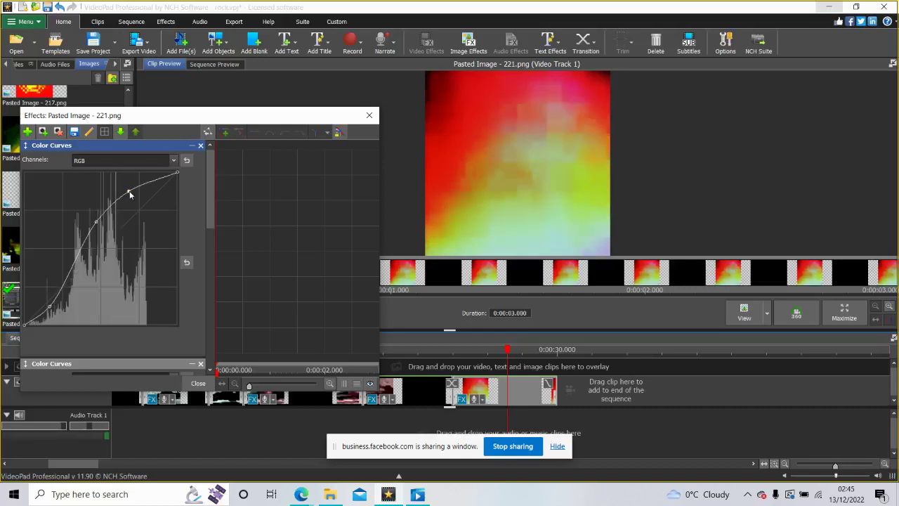
pyautogui.moveTo(130, 196); pyautogui.dragTo(115, 202)
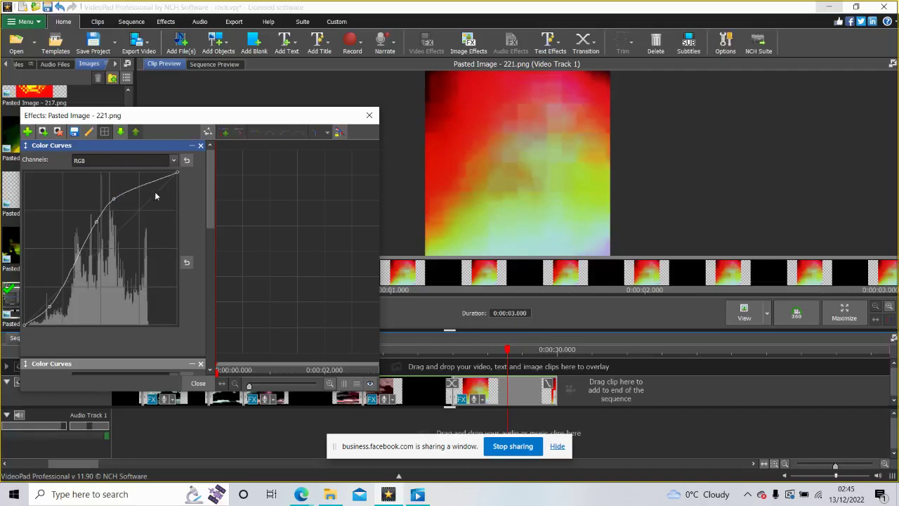
pyautogui.click(147, 198)
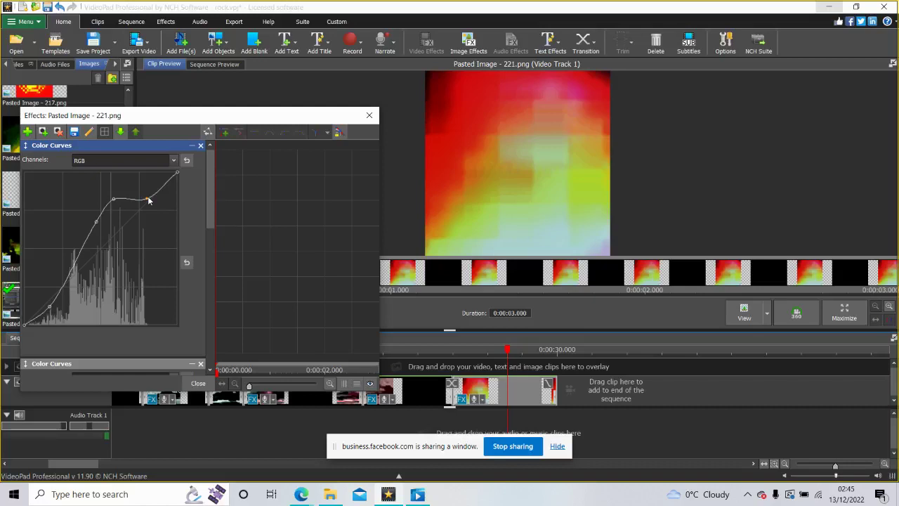
pyautogui.moveTo(149, 202); pyautogui.dragTo(147, 197)
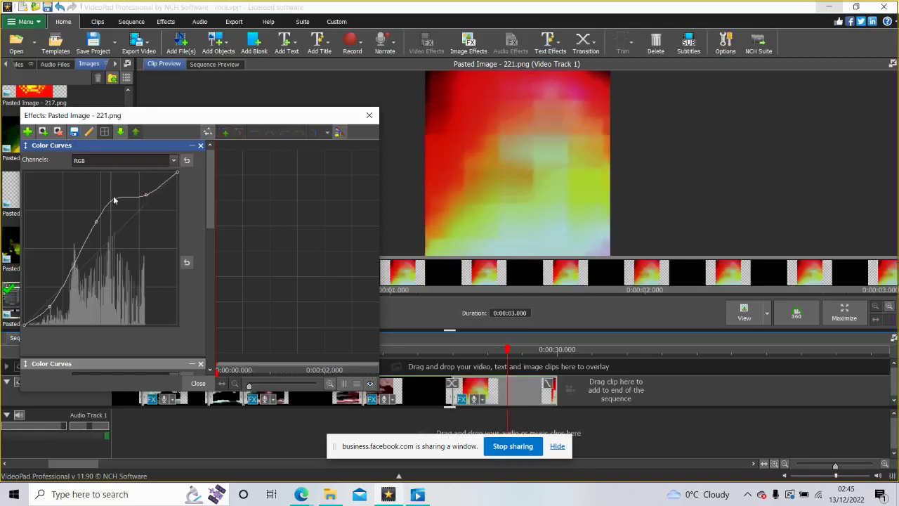
# - Pull the new RGB curve's darker midtones up into a sharp peak, shift the shadow point toward black, and lower the upper-midtone point
pyautogui.click(113, 200)
pyautogui.moveTo(118, 201); pyautogui.dragTo(83, 241)
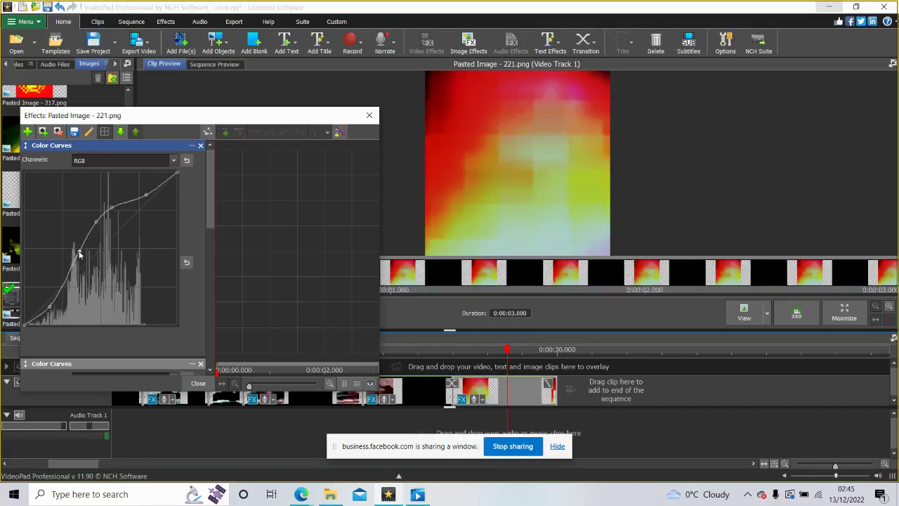
pyautogui.moveTo(74, 247); pyautogui.dragTo(67, 179)
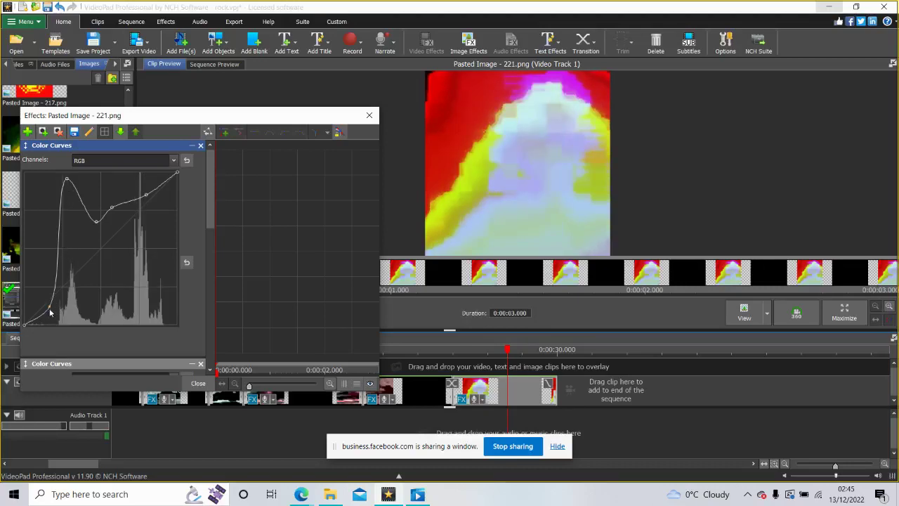
pyautogui.moveTo(49, 309); pyautogui.dragTo(46, 309)
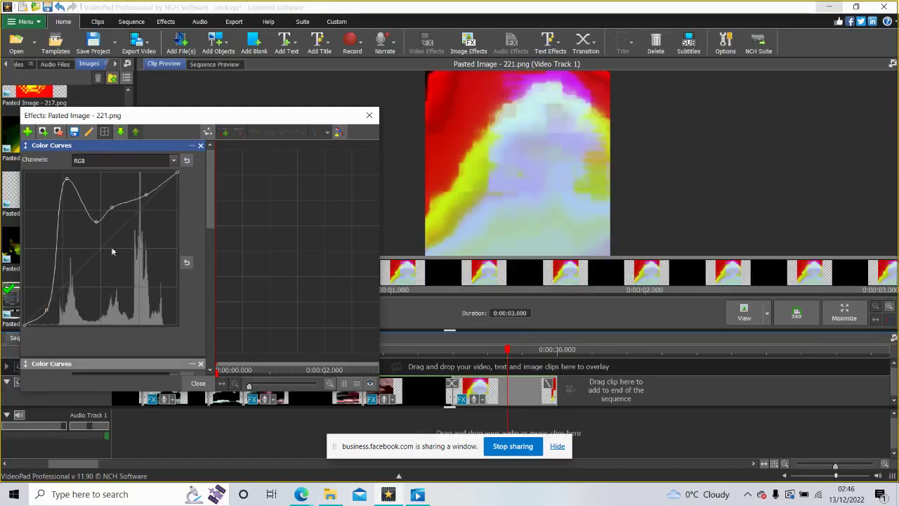
pyautogui.moveTo(109, 211); pyautogui.dragTo(119, 222)
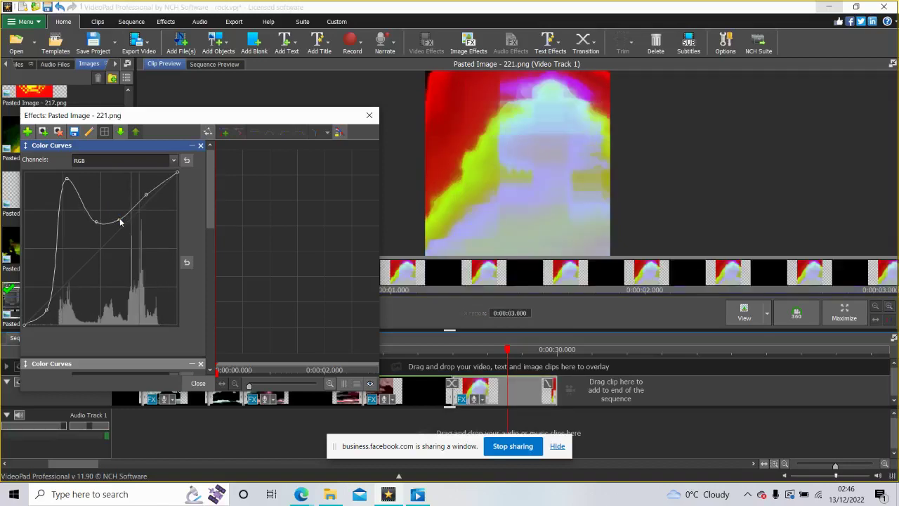
# - Move the effects window clear of the preview and view the enhanced image in the sequence at 0:00:28.067
pyautogui.moveTo(208, 125); pyautogui.dragTo(204, 452)
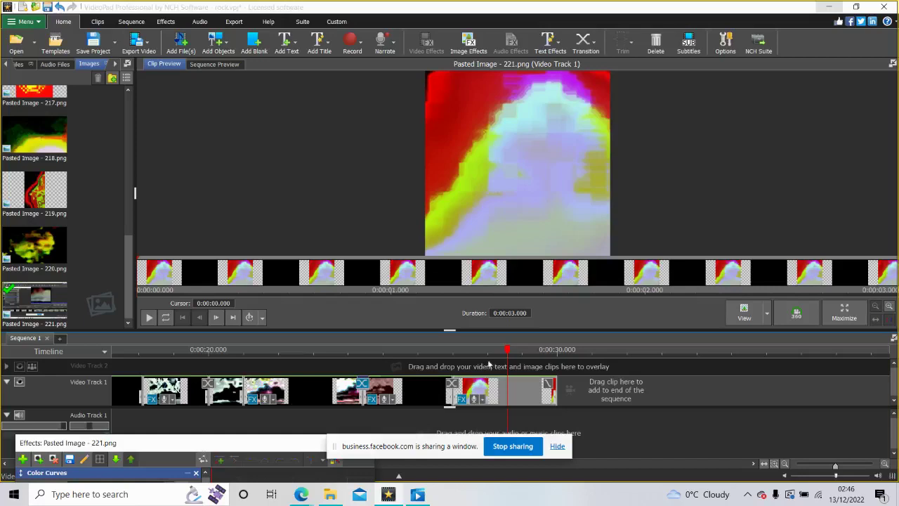
pyautogui.moveTo(499, 362)
pyautogui.mouseDown()
pyautogui.moveTo(433, 366)
pyautogui.moveTo(515, 366)
pyautogui.moveTo(490, 365)
pyautogui.mouseUp()
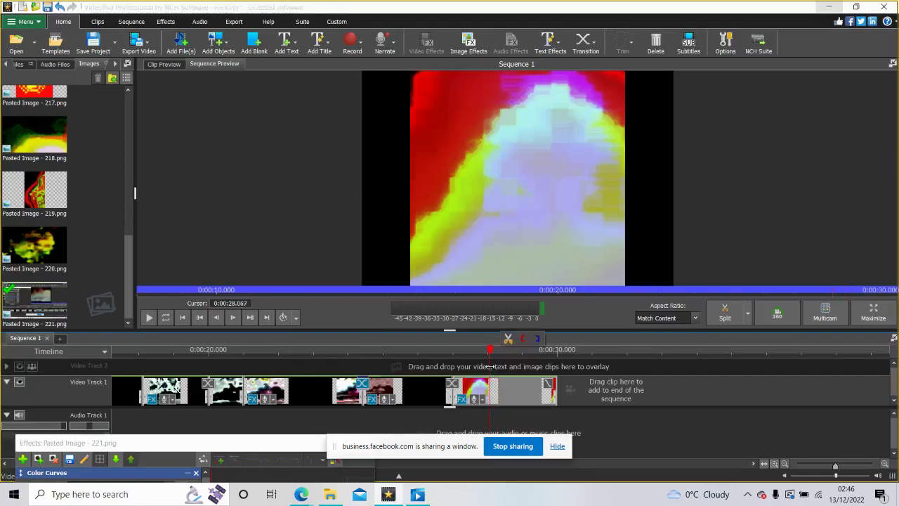
pyautogui.moveTo(284, 444); pyautogui.dragTo(417, 178)
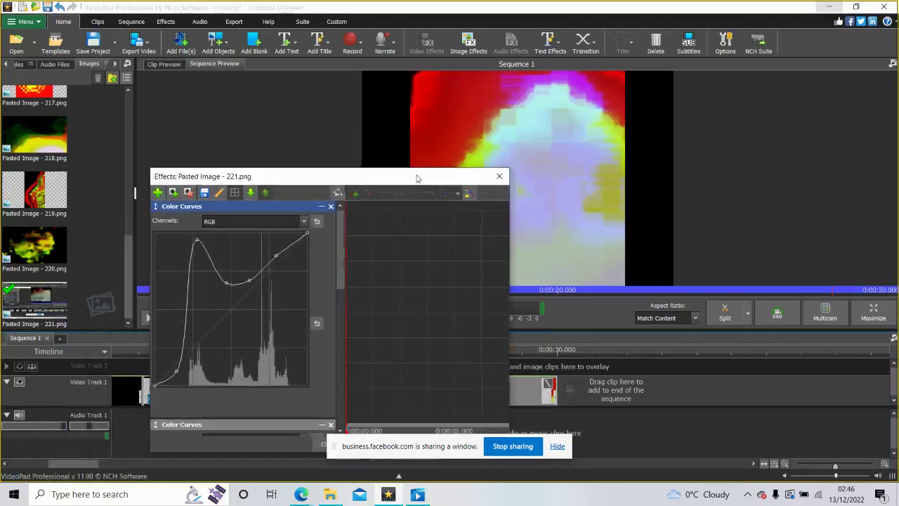
# - Save the image's effects as a custom effect chain named sss and close the effects
pyautogui.click(205, 193)
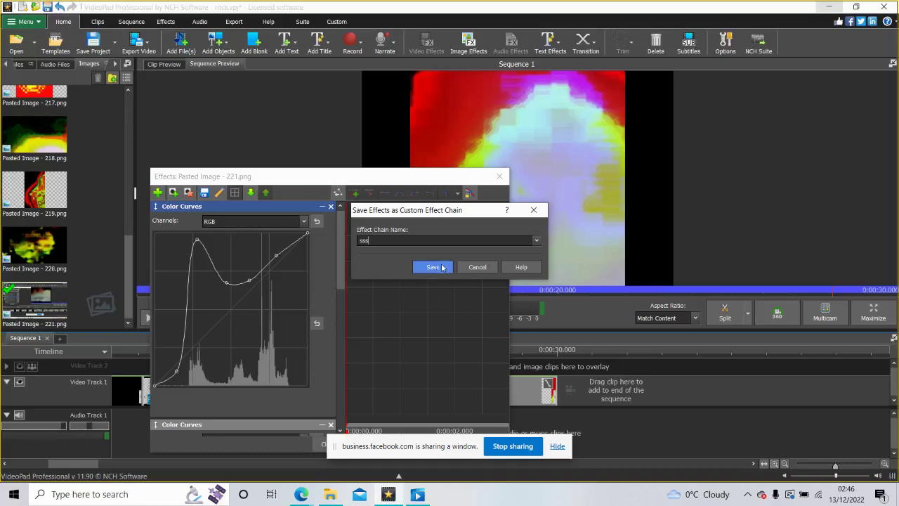
pyautogui.click(442, 267)
pyautogui.click(503, 175)
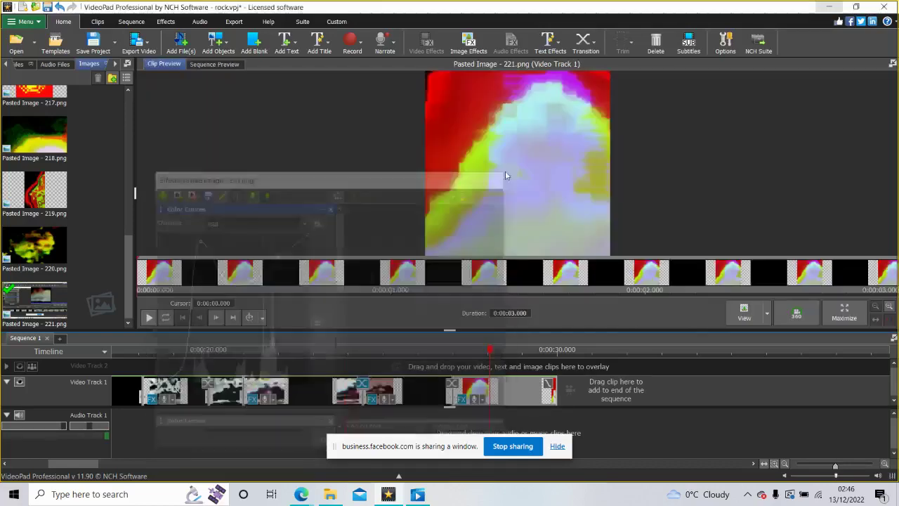
# - Try applying the custom effect chain sss to the video clip at 0:00:21.739
pyautogui.moveTo(368, 359); pyautogui.dragTo(269, 395)
pyautogui.click(281, 397)
pyautogui.rightClick(288, 400)
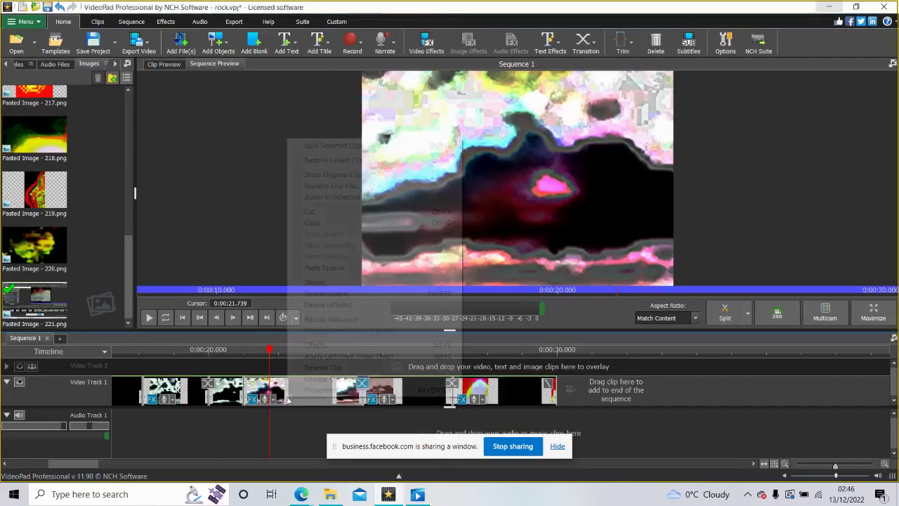
pyautogui.click(323, 344)
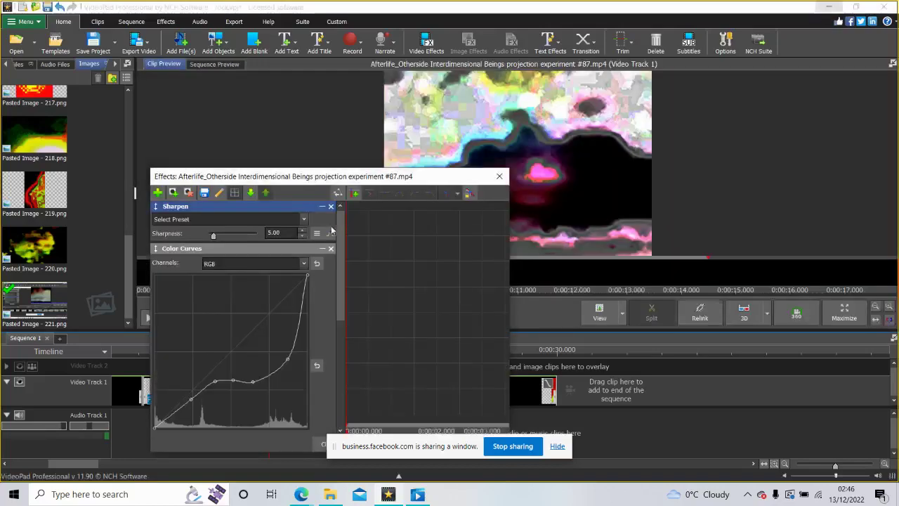
pyautogui.click(157, 193)
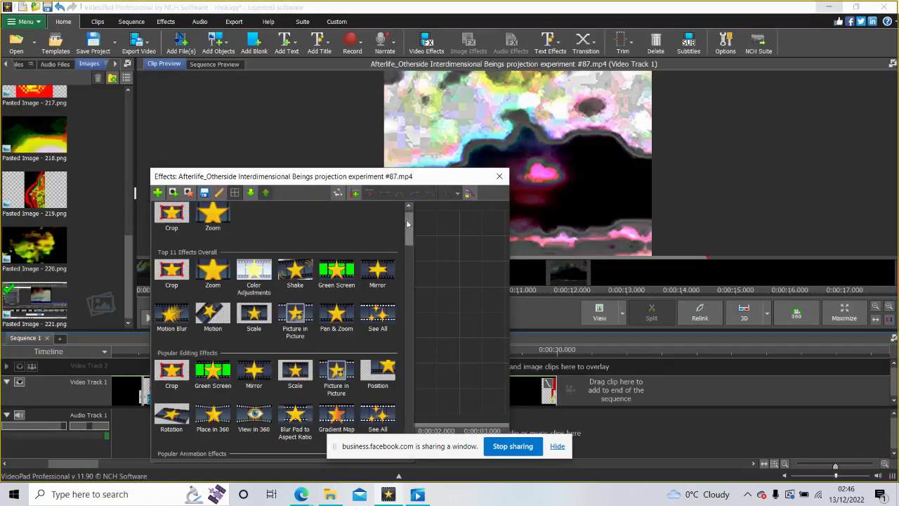
pyautogui.moveTo(409, 229); pyautogui.dragTo(398, 433)
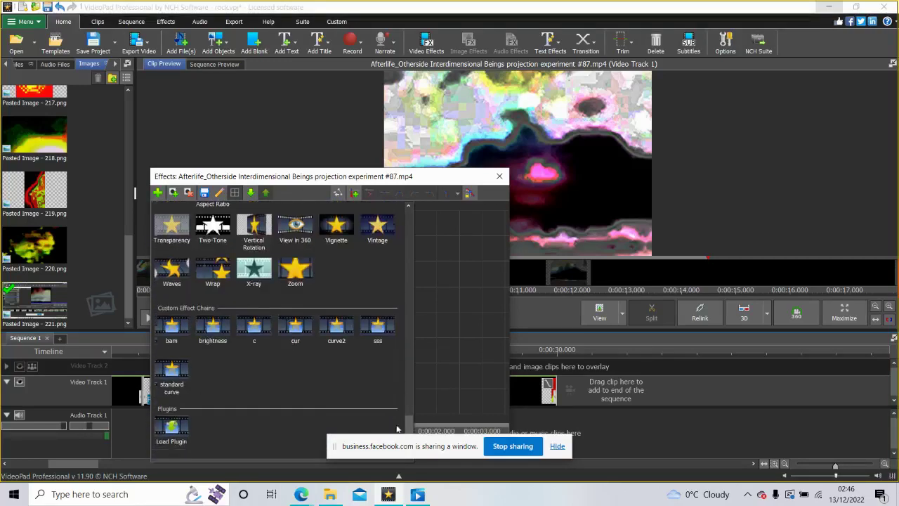
pyautogui.click(379, 325)
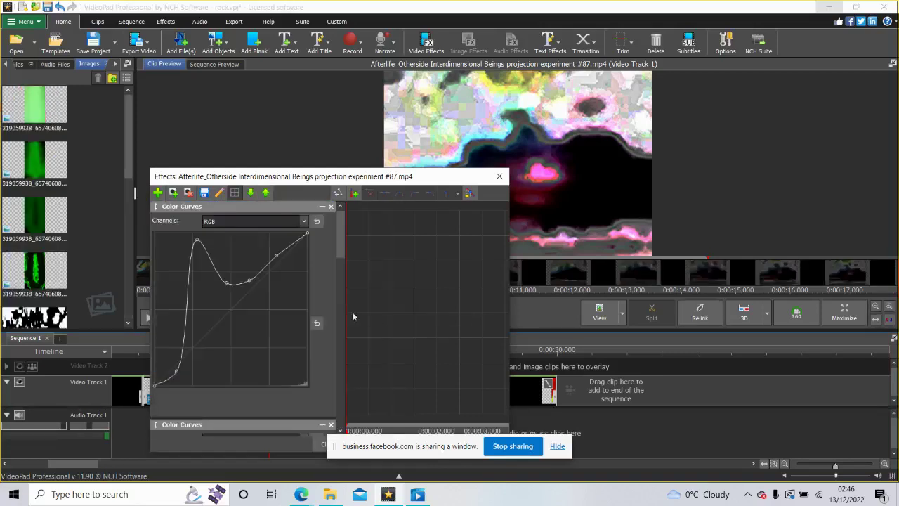
# - Try reshaping the video clip's first RGB curve into a gentle S with lowered shadows and raised upper midtones, and close the effects
pyautogui.moveTo(341, 241); pyautogui.dragTo(340, 218)
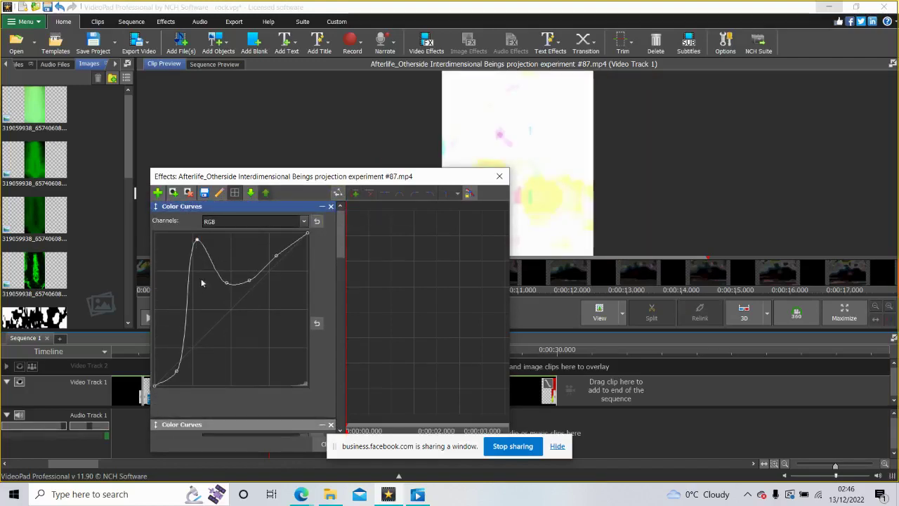
pyautogui.click(200, 342)
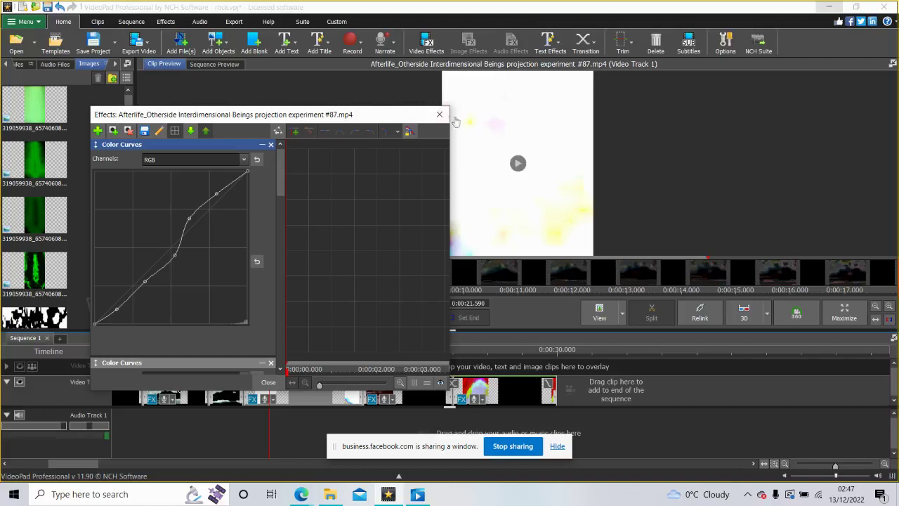
pyautogui.click(440, 117)
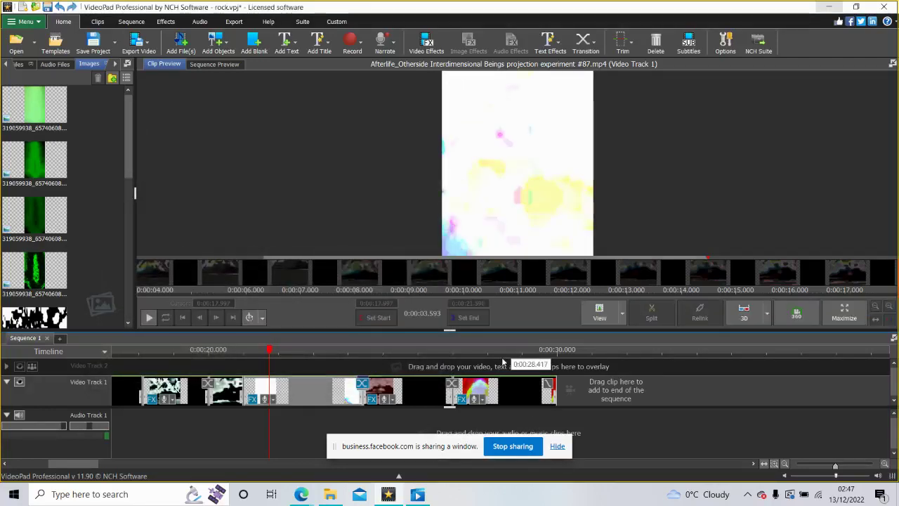
# - Undo the effect chain on the video clip and reopen the effects of the Pasted Image - 221.png clip
pyautogui.click(502, 362)
pyautogui.click(520, 386)
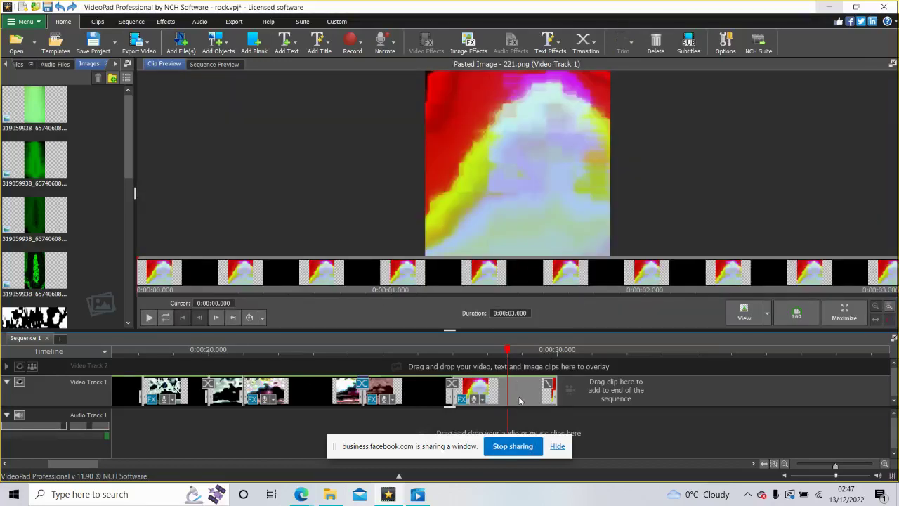
pyautogui.rightClick(519, 397)
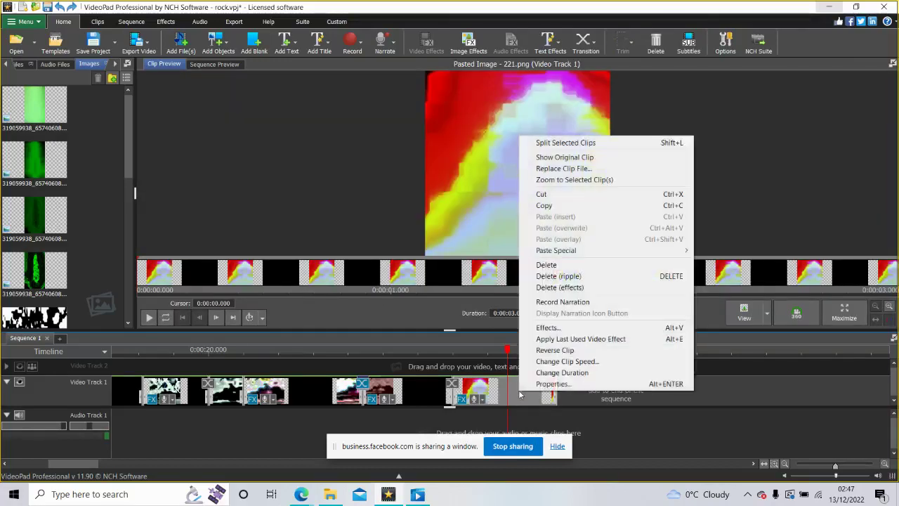
pyautogui.click(571, 329)
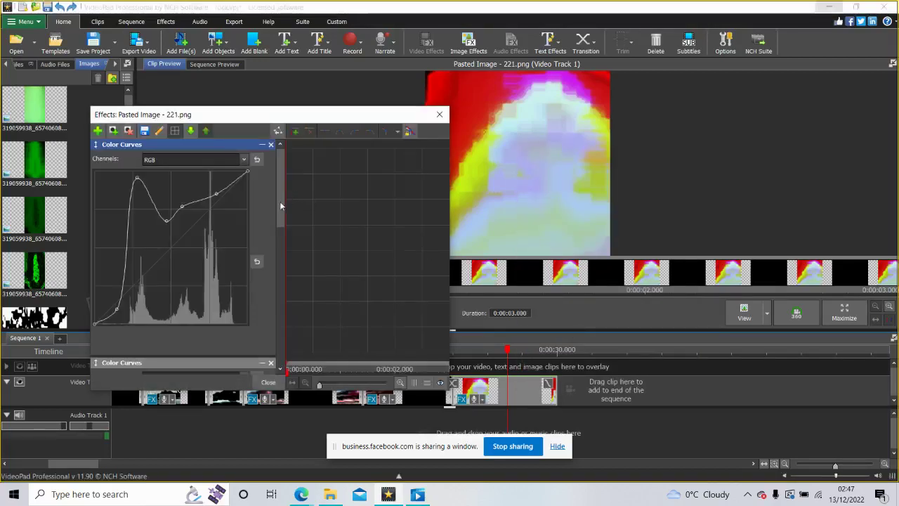
# - Add a Negative effect to the Pasted Image - 221.png clip
pyautogui.moveTo(280, 201); pyautogui.dragTo(239, 347)
pyautogui.click(199, 339)
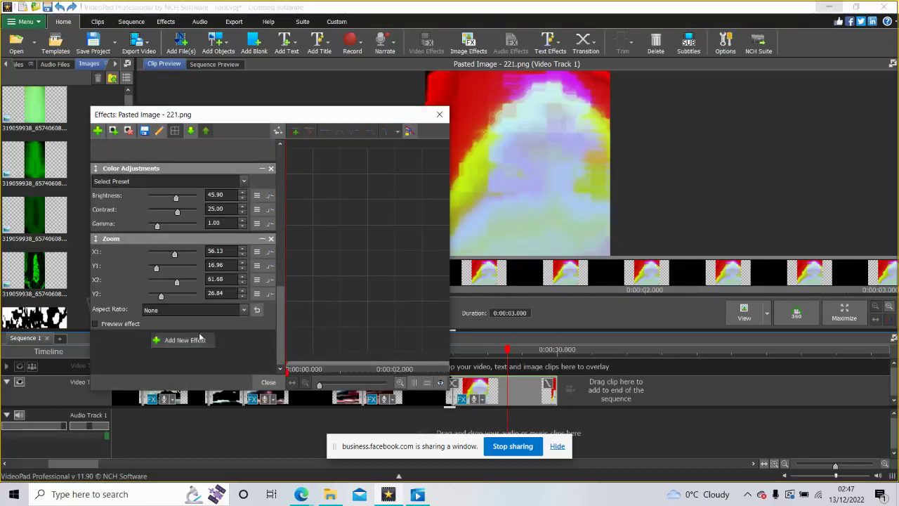
pyautogui.moveTo(345, 174); pyautogui.dragTo(347, 215)
pyautogui.click(162, 183)
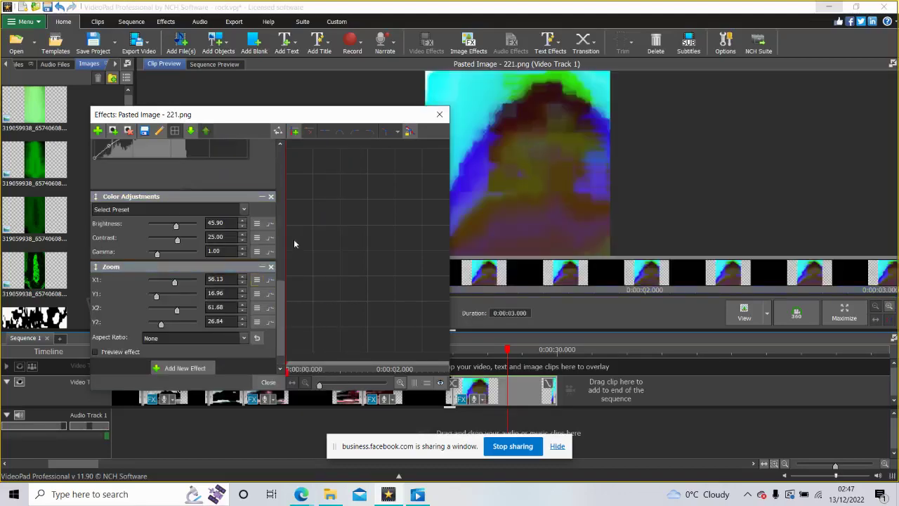
# - Add another Color Adjustments effect to the image and set its brightness to 76.50
pyautogui.click(193, 365)
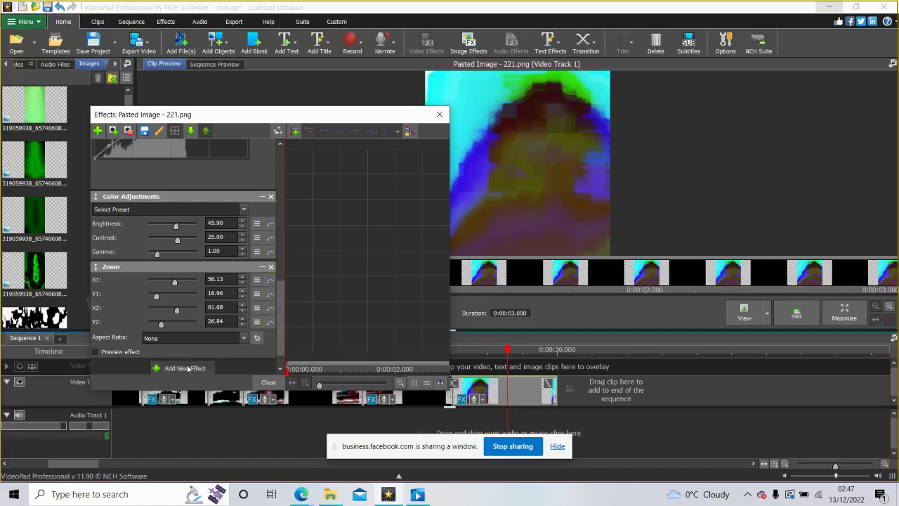
pyautogui.click(196, 228)
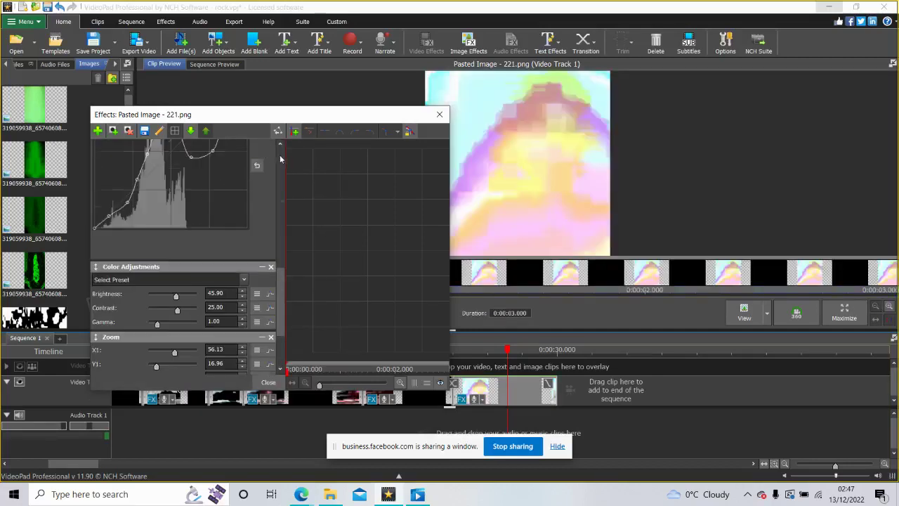
pyautogui.scroll(3, 280, 159)
pyautogui.scroll(3, 279, 158)
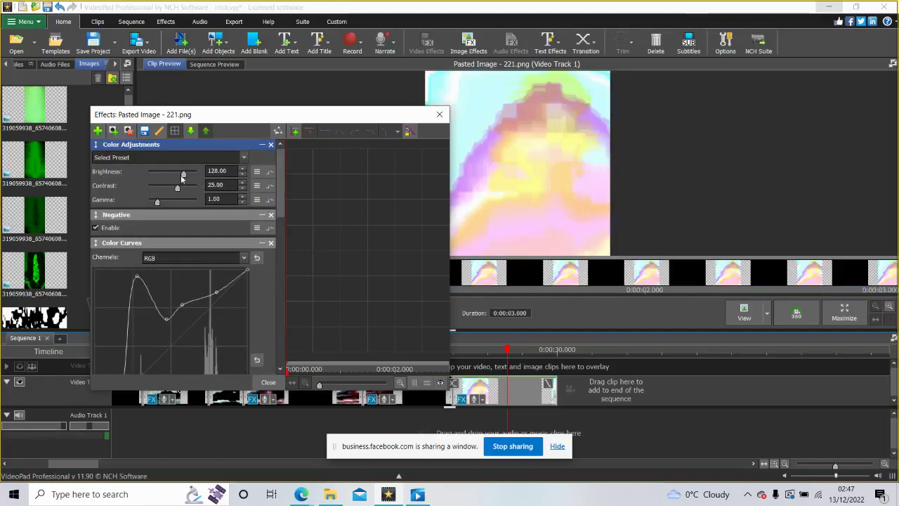
pyautogui.moveTo(183, 174); pyautogui.dragTo(178, 175)
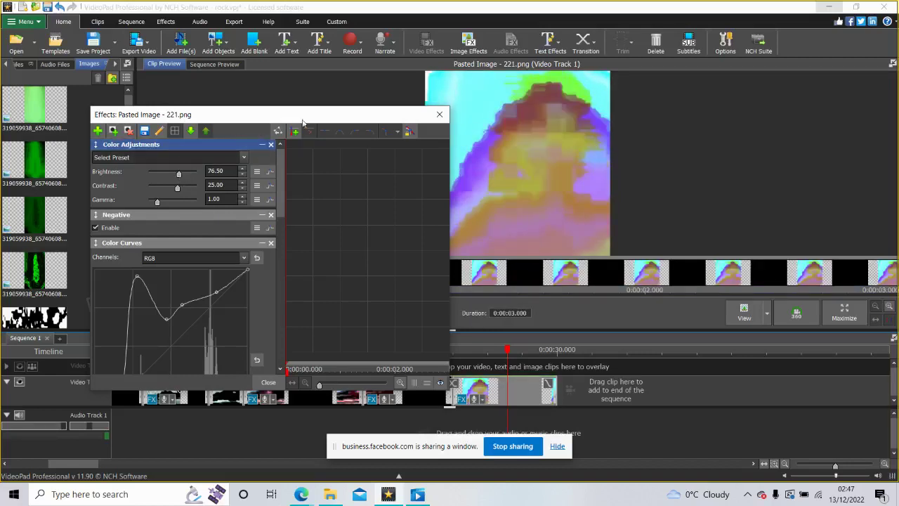
# - Enlarge and reposition the image's Zoom area to X1 44.87, Y1 16.20, X2 62.82 and Y2 38.73
pyautogui.moveTo(349, 121); pyautogui.dragTo(304, 82)
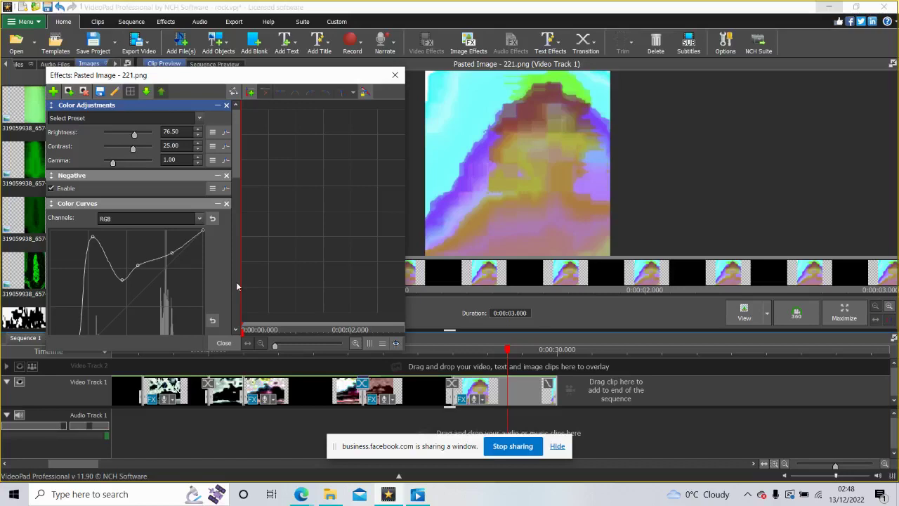
pyautogui.scroll(-5, 236, 284)
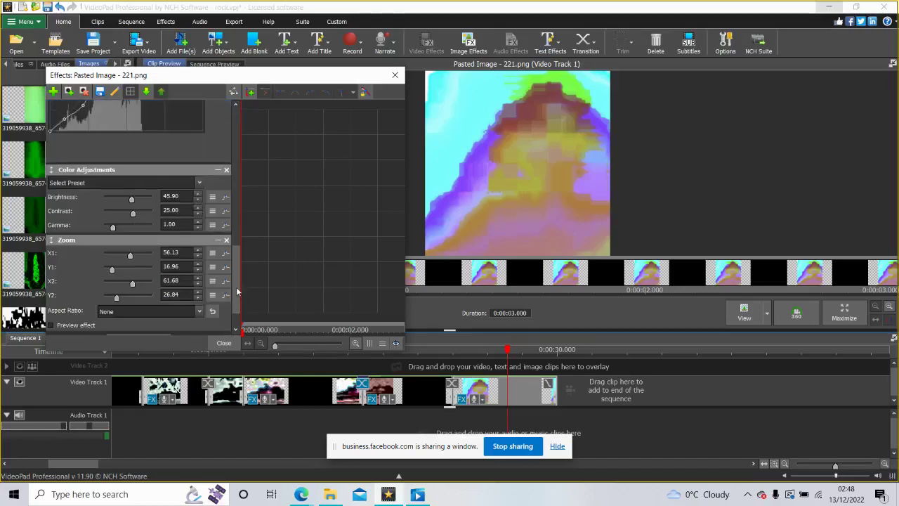
pyautogui.click(175, 240)
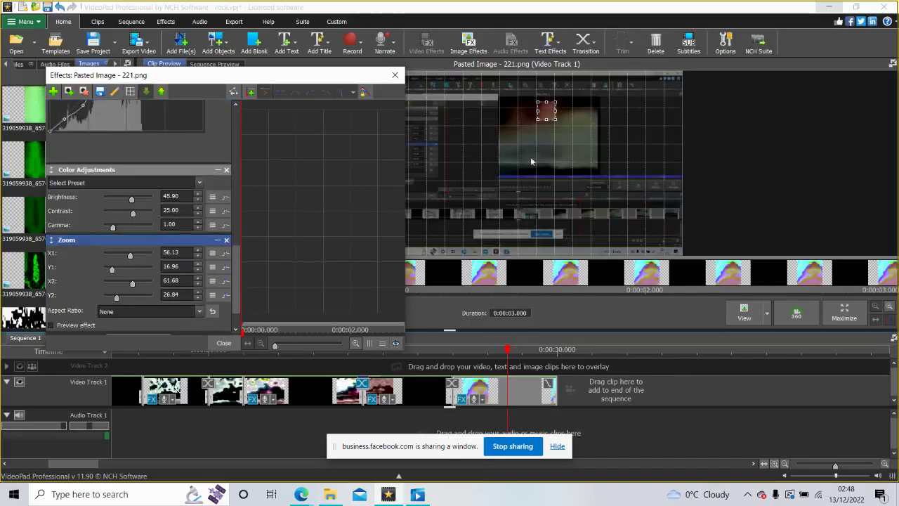
pyautogui.moveTo(546, 124); pyautogui.dragTo(513, 140)
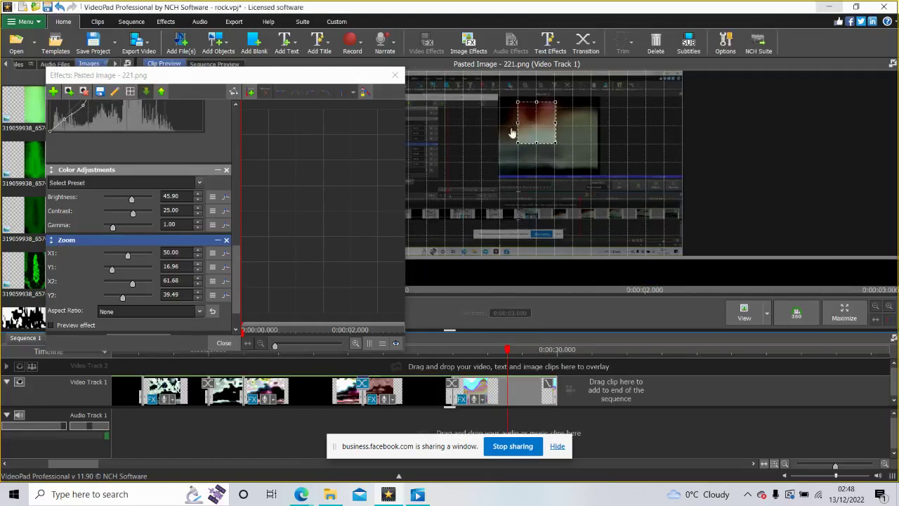
pyautogui.moveTo(520, 124); pyautogui.dragTo(500, 125)
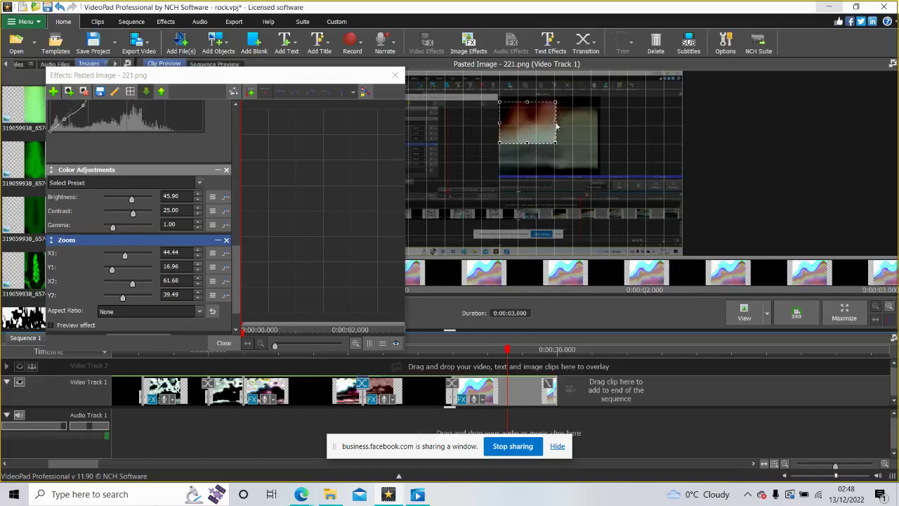
pyautogui.moveTo(556, 125); pyautogui.dragTo(550, 118)
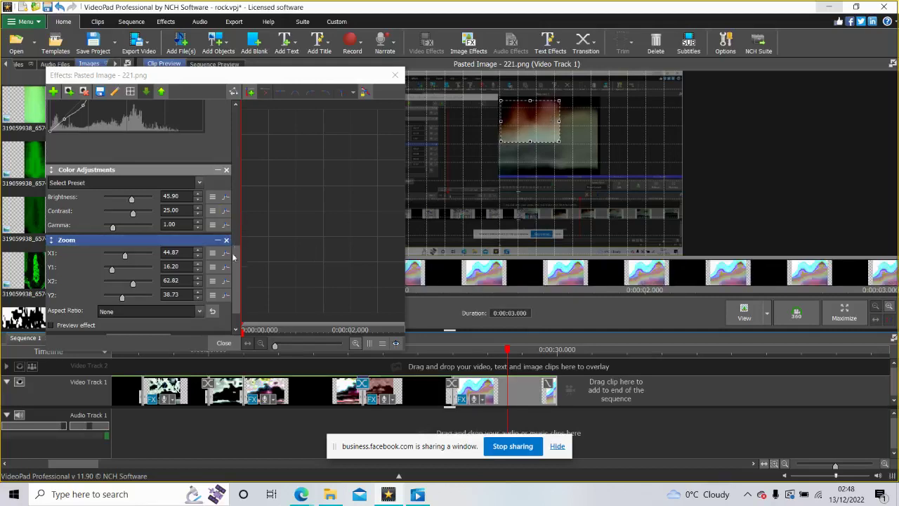
# - Add another Color Curves effect to the image's effect chain
pyautogui.moveTo(237, 261); pyautogui.dragTo(240, 120)
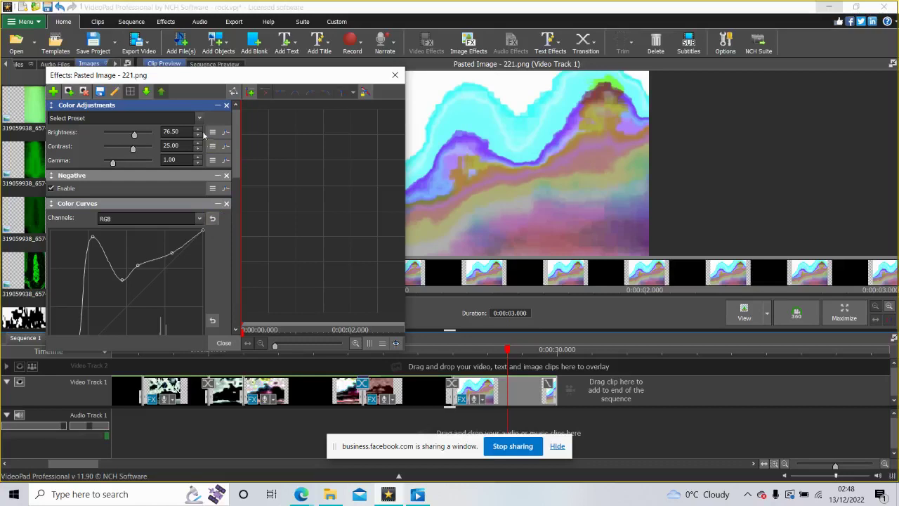
pyautogui.scroll(-5, 236, 306)
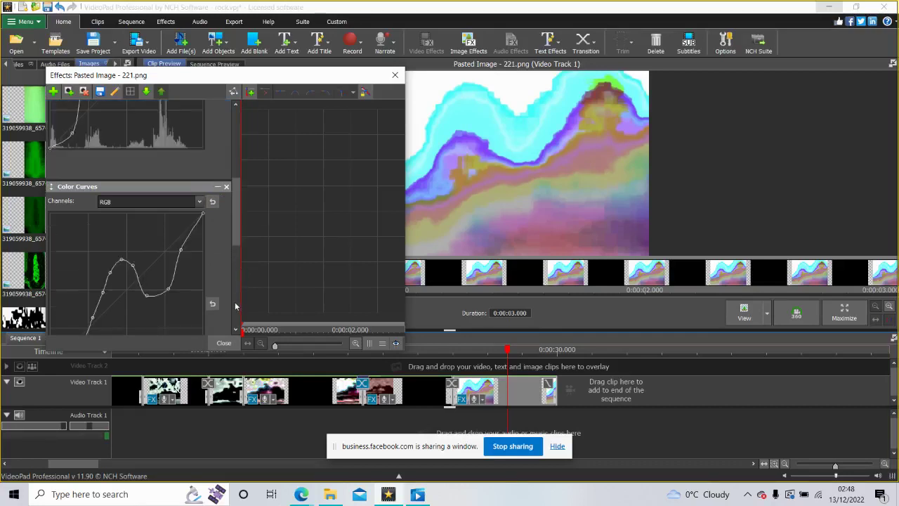
pyautogui.scroll(-2, 235, 301)
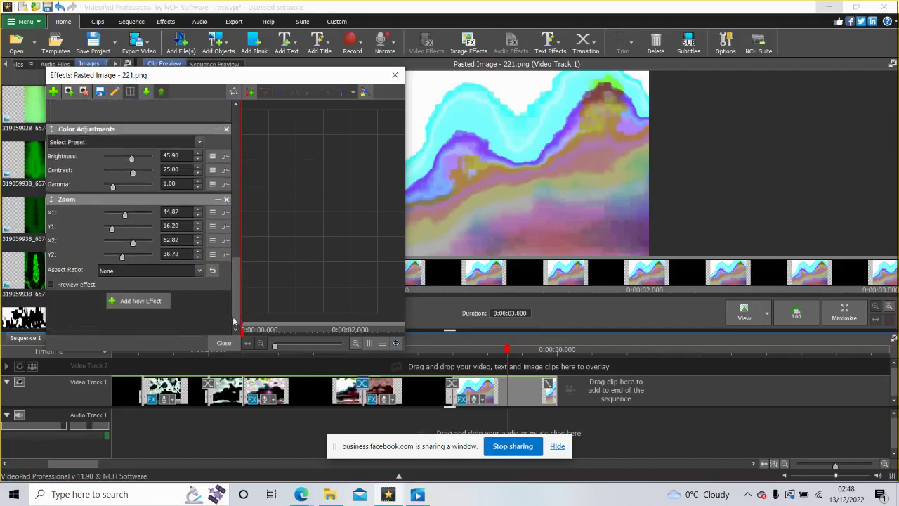
pyautogui.click(151, 303)
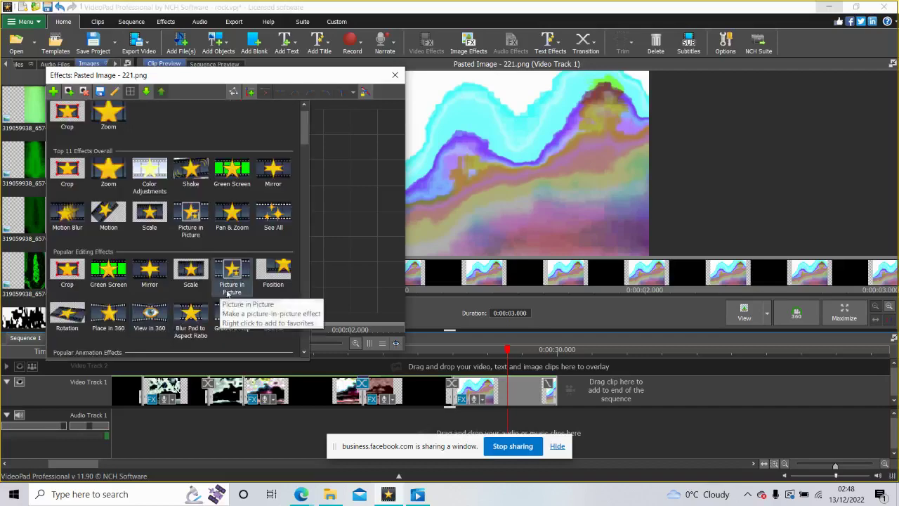
pyautogui.click(303, 291)
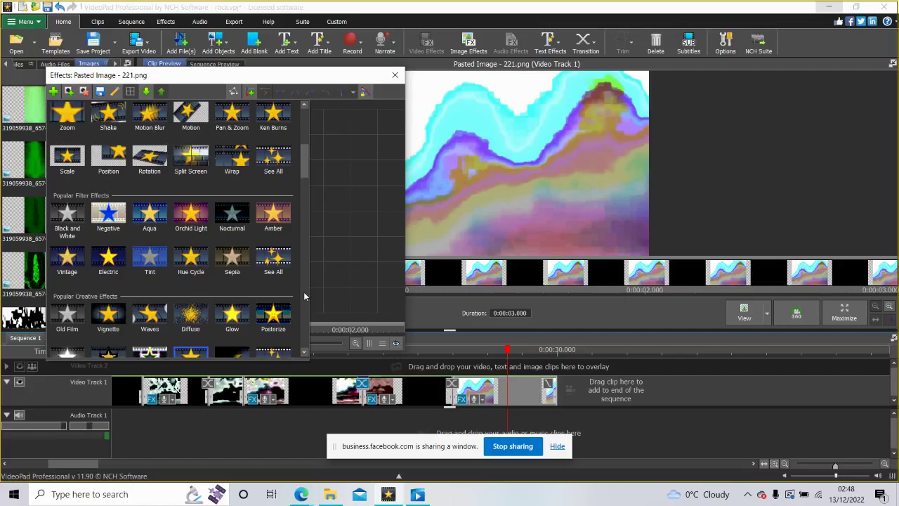
pyautogui.click(303, 292)
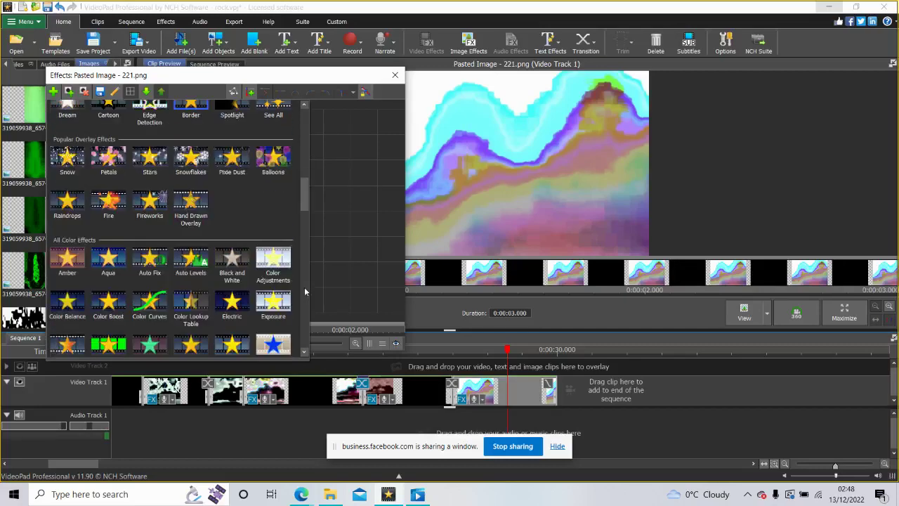
pyautogui.click(158, 309)
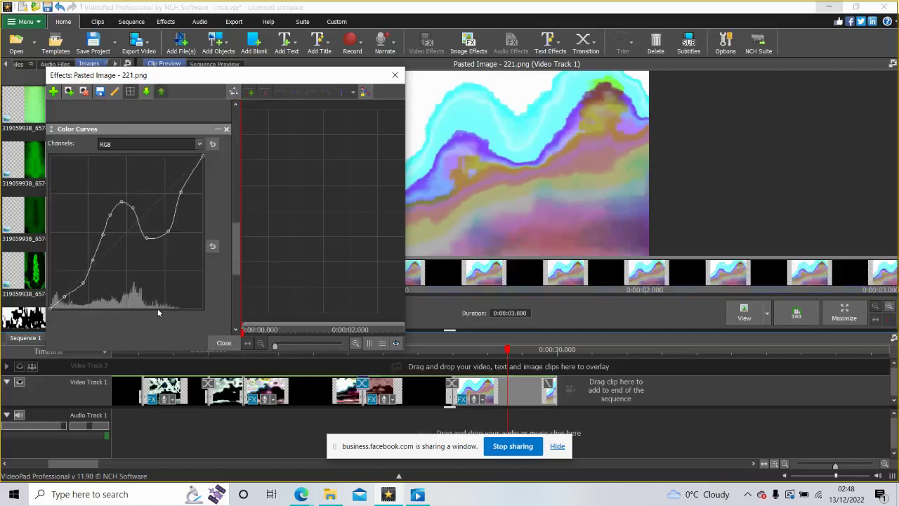
# - Bend the new RGB curve below the diagonal with points in the shadows, midtones and upper midtones, keeping the midtone point low
pyautogui.scroll(2, 234, 142)
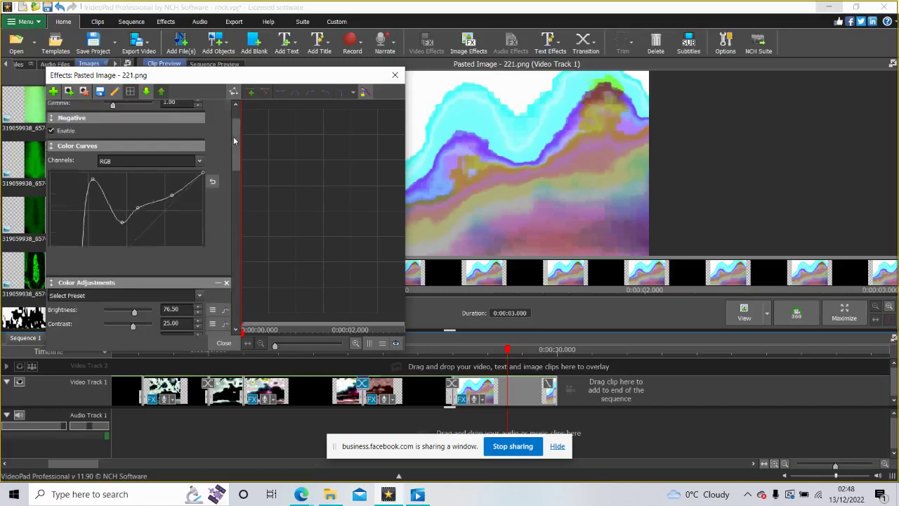
pyautogui.click(212, 143)
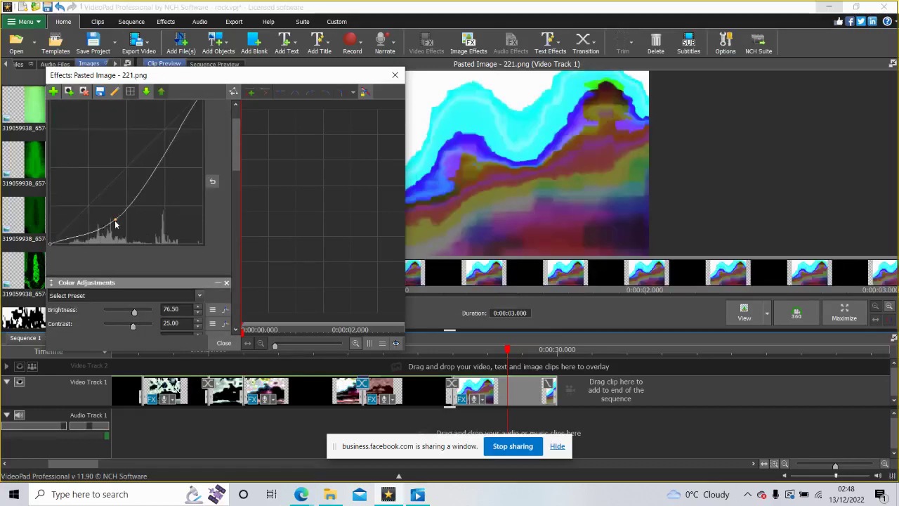
pyautogui.moveTo(116, 223); pyautogui.dragTo(151, 189)
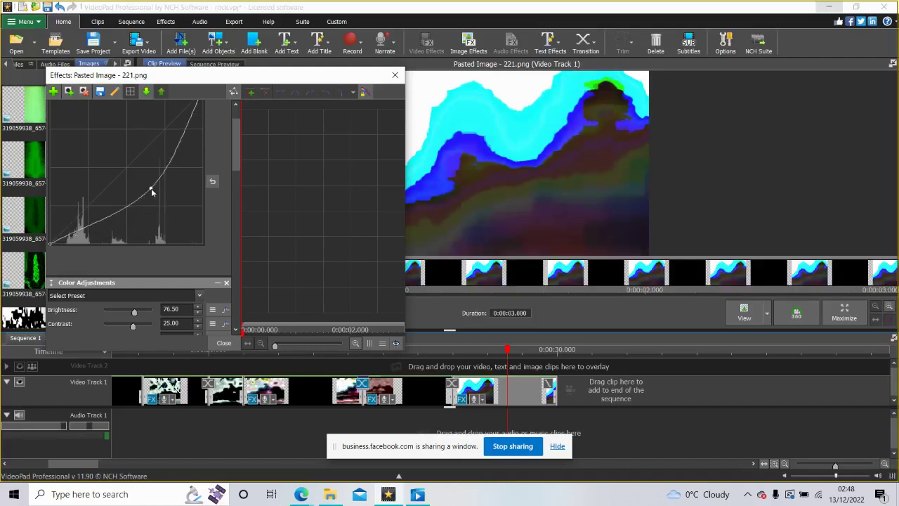
pyautogui.click(90, 205)
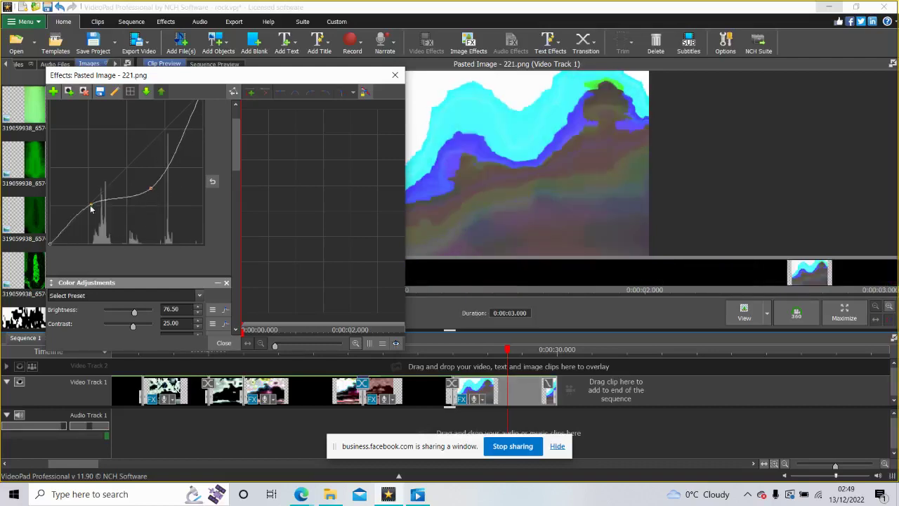
pyautogui.moveTo(92, 212); pyautogui.dragTo(96, 227)
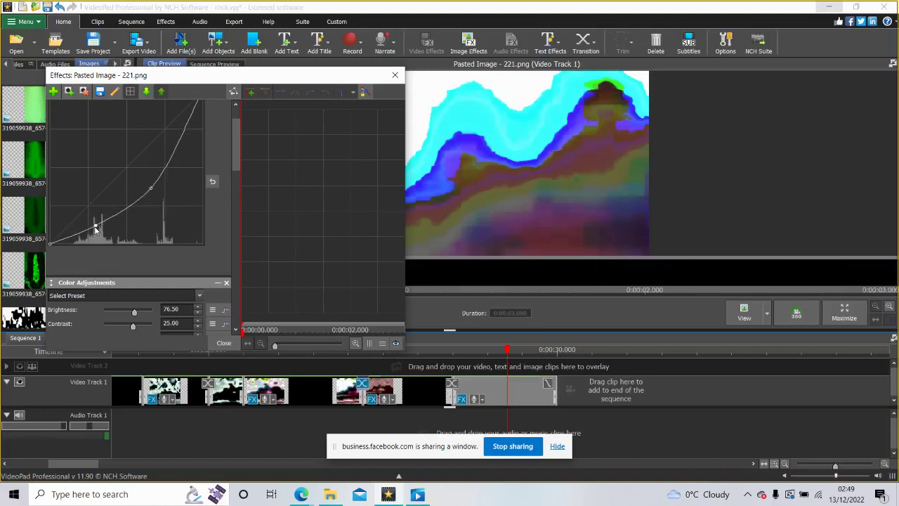
pyautogui.click(121, 191)
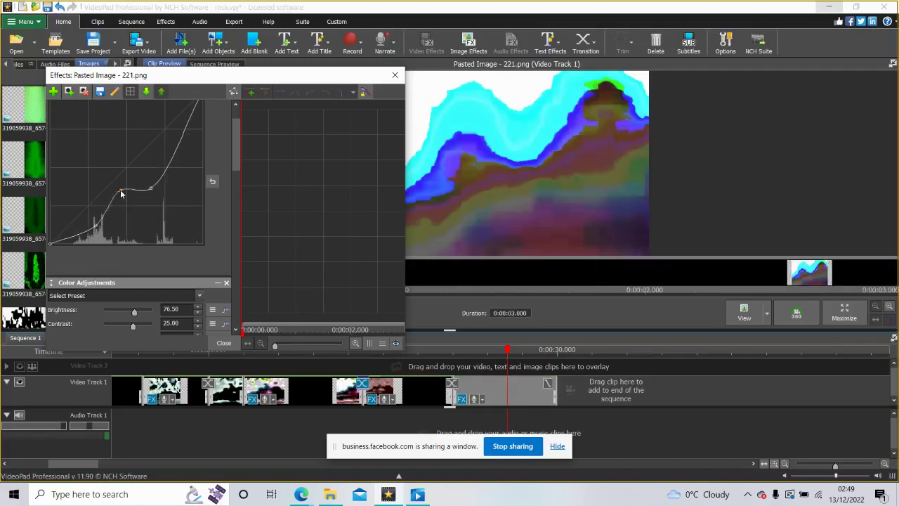
pyautogui.click(136, 222)
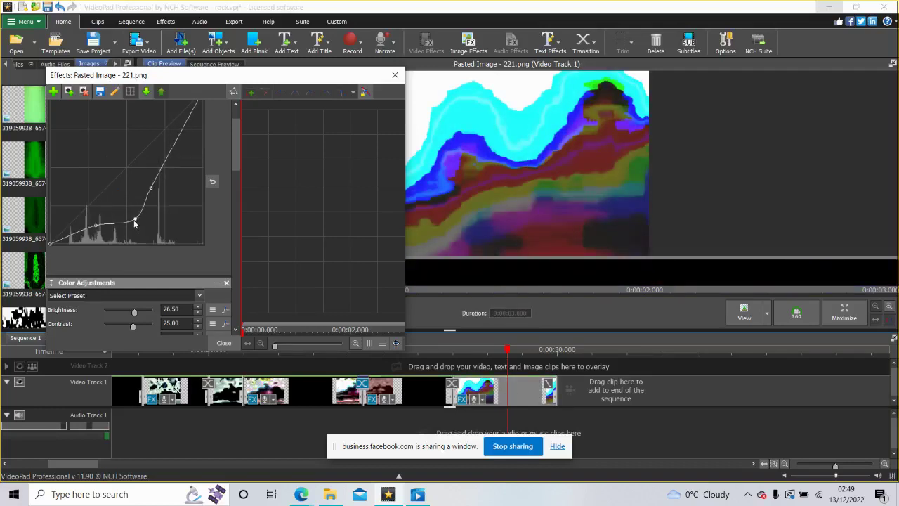
# - Add upper-midtone and highlight points to the new RGB curve and smooth its midtone points into a steadier rise below the diagonal
pyautogui.click(177, 123)
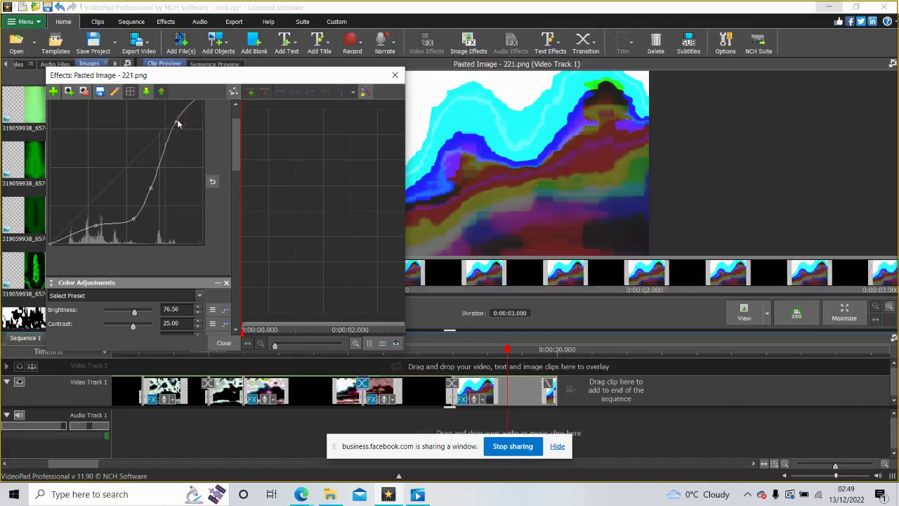
pyautogui.moveTo(177, 123); pyautogui.dragTo(188, 142)
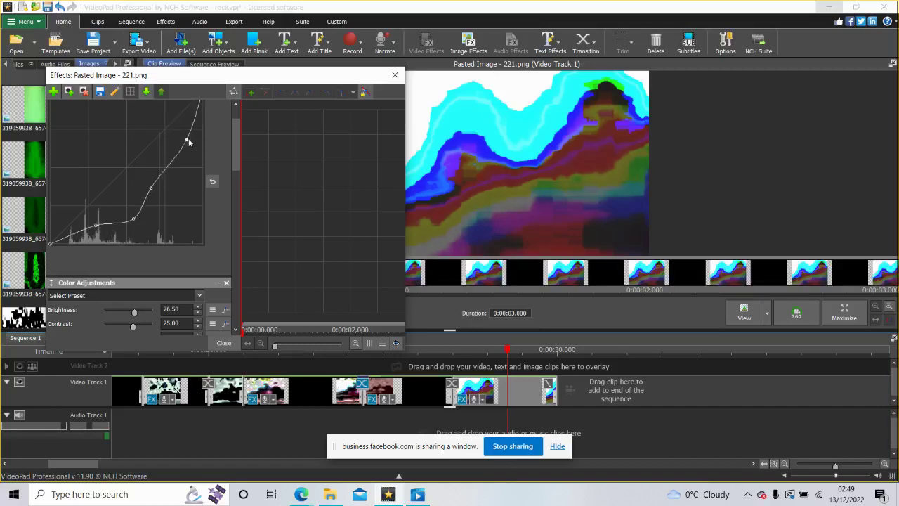
pyautogui.click(161, 167)
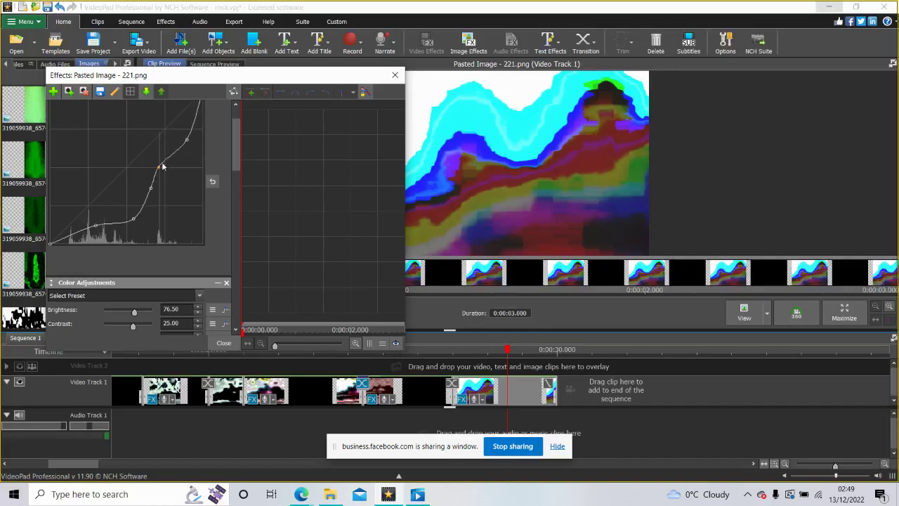
pyautogui.moveTo(161, 165); pyautogui.dragTo(161, 160)
pyautogui.moveTo(150, 191); pyautogui.dragTo(146, 186)
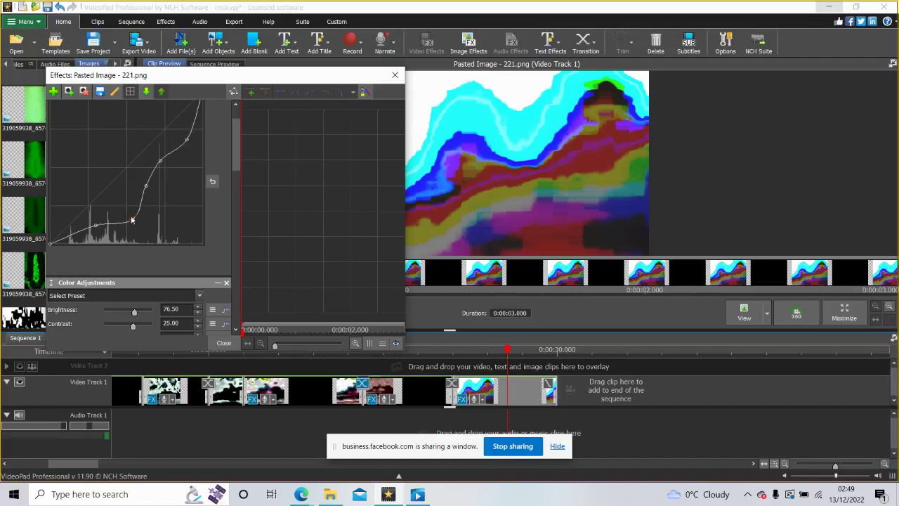
pyautogui.moveTo(132, 221); pyautogui.dragTo(126, 213)
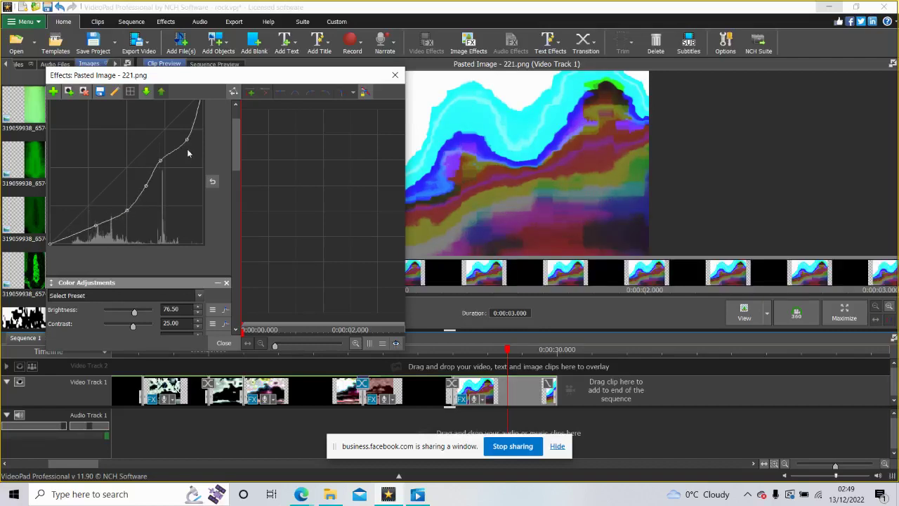
pyautogui.moveTo(187, 142); pyautogui.dragTo(182, 137)
# - Add a second Negative effect to the image to invert the newly curved colors
pyautogui.moveTo(240, 134); pyautogui.dragTo(250, 306)
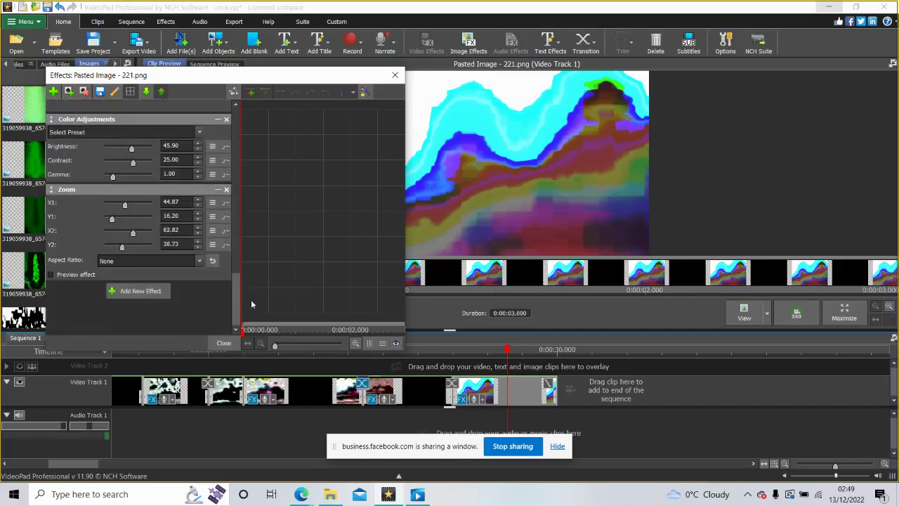
pyautogui.click(158, 291)
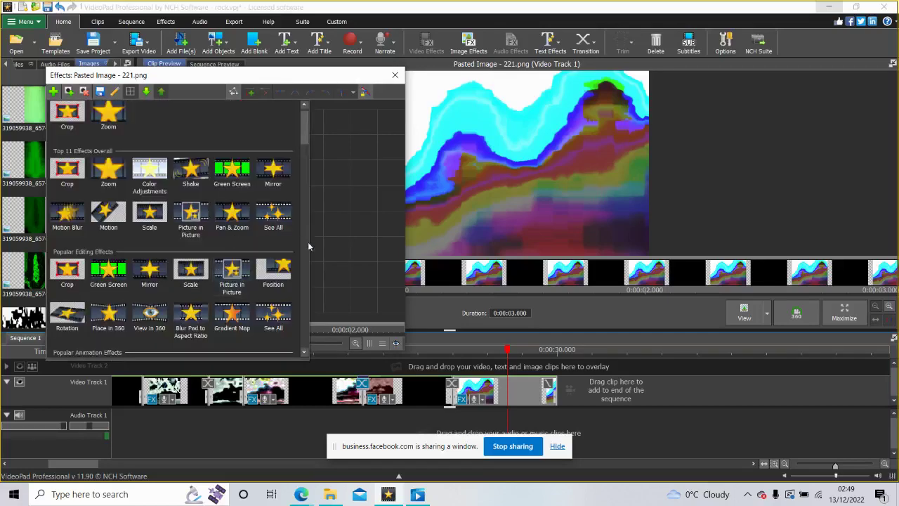
pyautogui.scroll(-3, 305, 262)
pyautogui.scroll(-5, 305, 262)
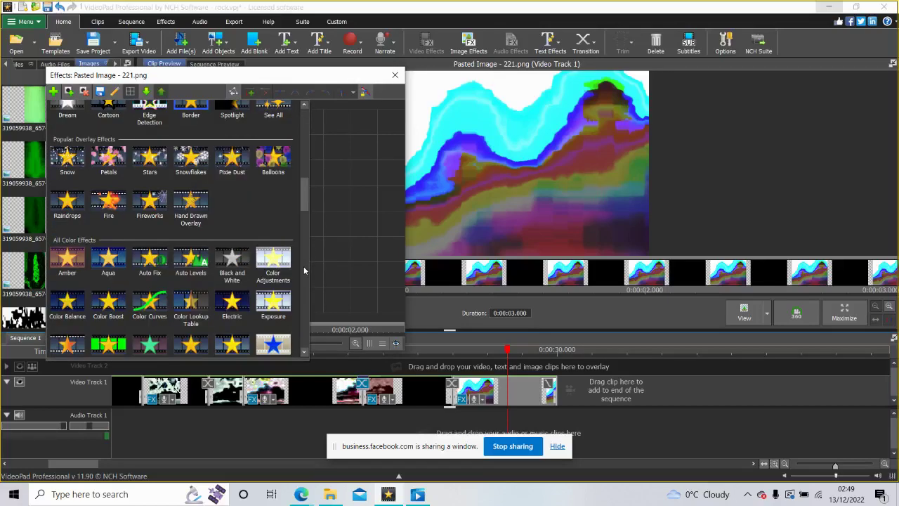
pyautogui.click(273, 342)
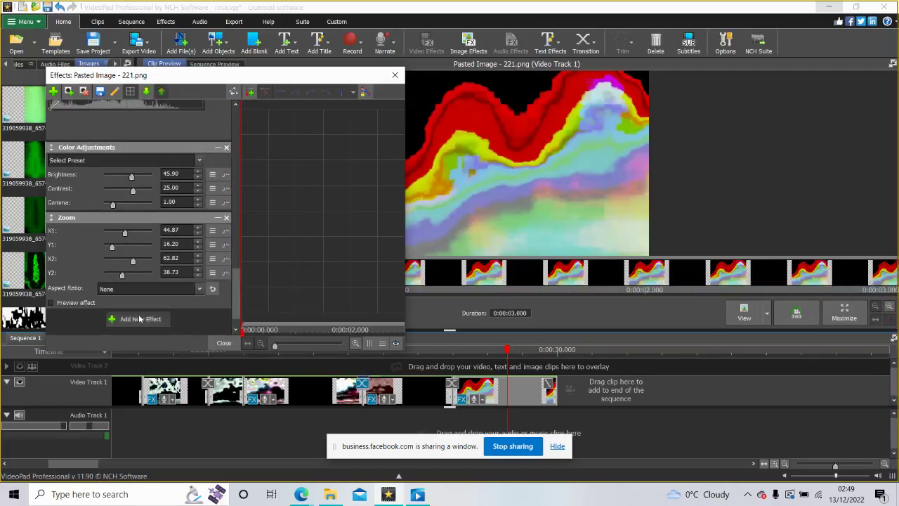
# - Add an X-ray effect to the image's effect chain
pyautogui.click(140, 319)
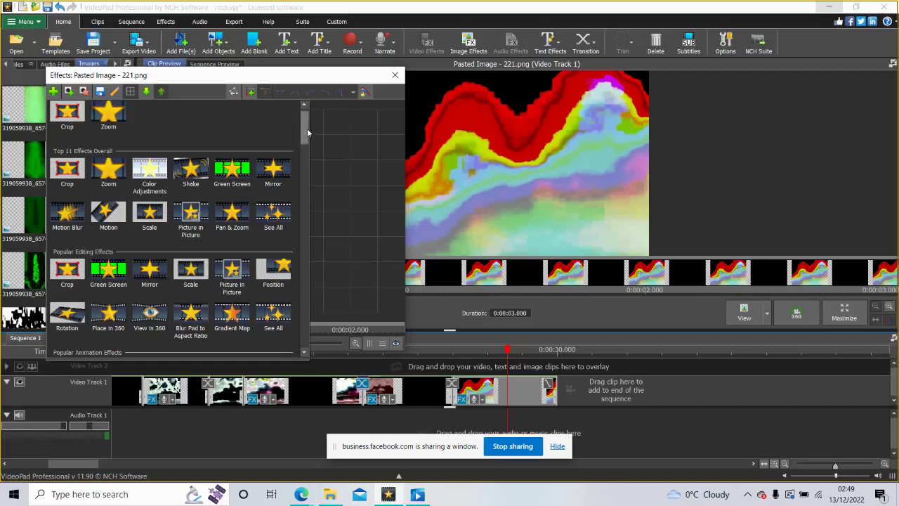
pyautogui.moveTo(307, 128); pyautogui.dragTo(284, 340)
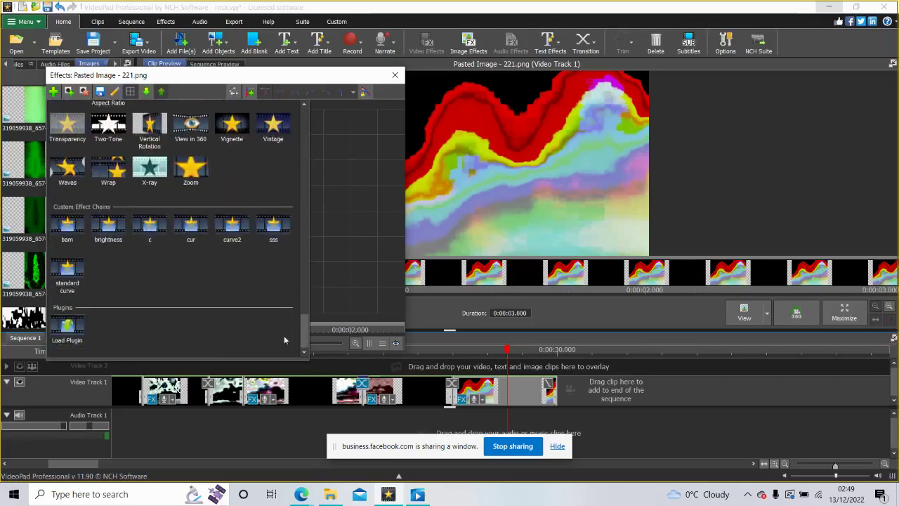
pyautogui.click(150, 166)
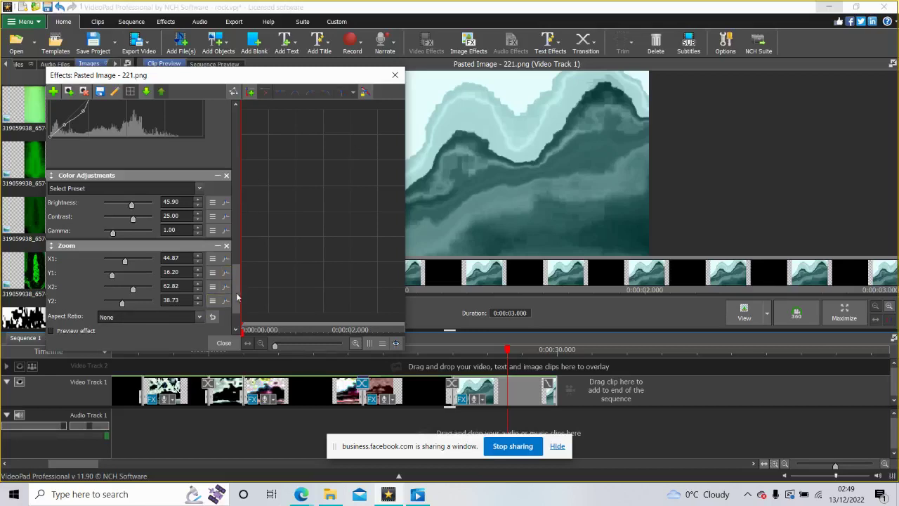
# - Add another Color Curves effect on top of the X-ray effect
pyautogui.moveTo(237, 297); pyautogui.dragTo(234, 320)
pyautogui.click(140, 293)
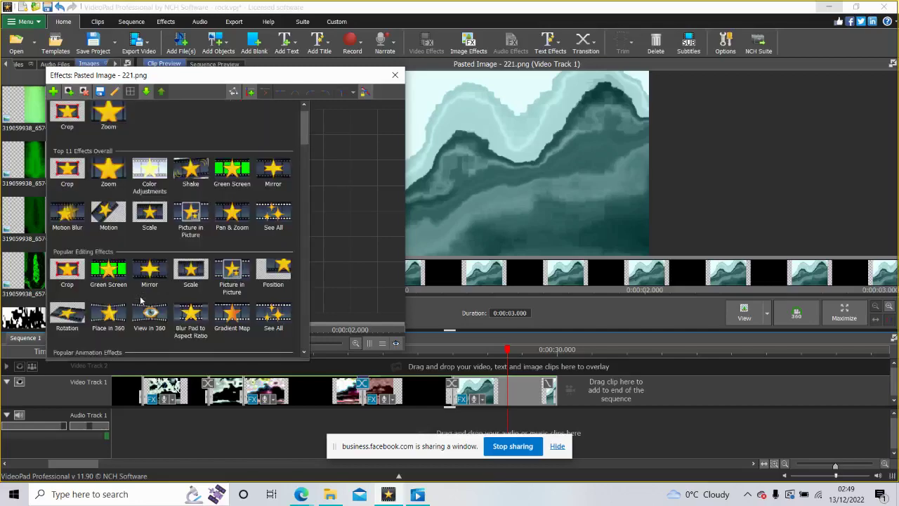
pyautogui.scroll(-2, 303, 289)
pyautogui.scroll(-4, 303, 295)
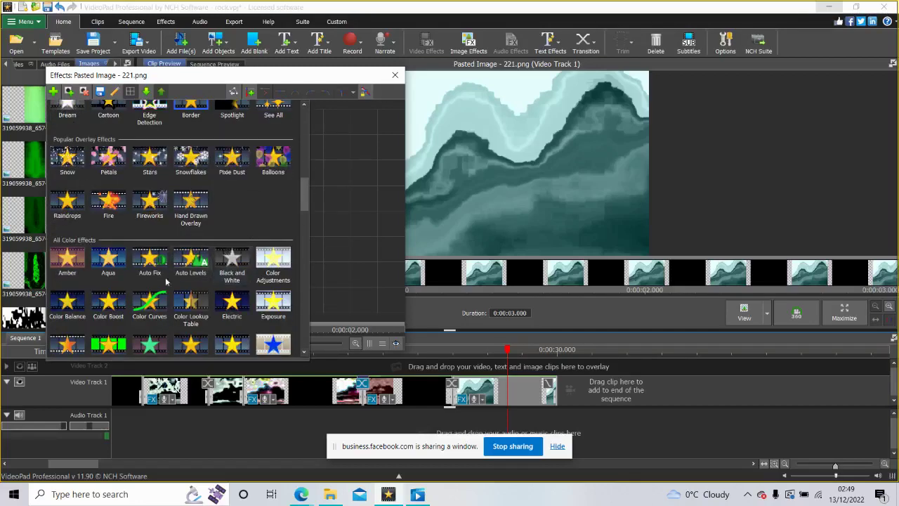
pyautogui.click(137, 312)
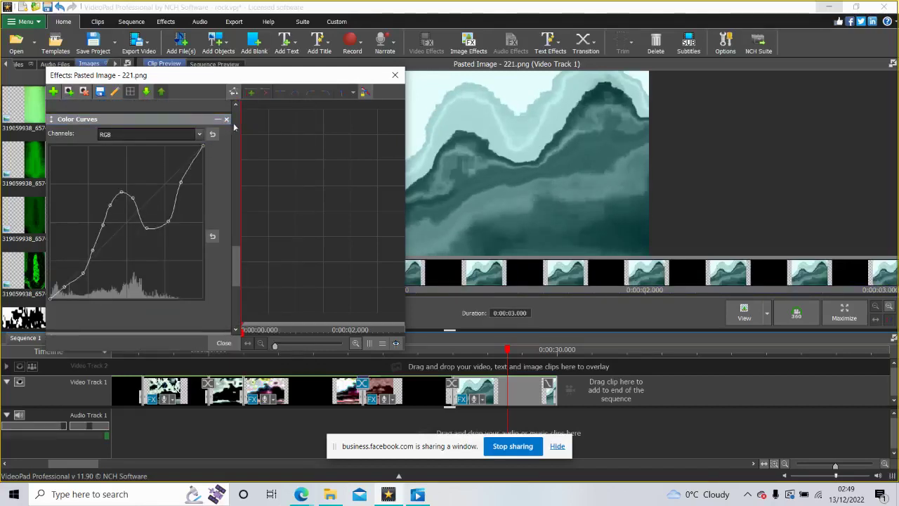
# - Bend the new RGB curve with a low shadow point, raised upper midtones, lowered highlights and a slightly lifted deep-shadow point
pyautogui.scroll(10, 234, 127)
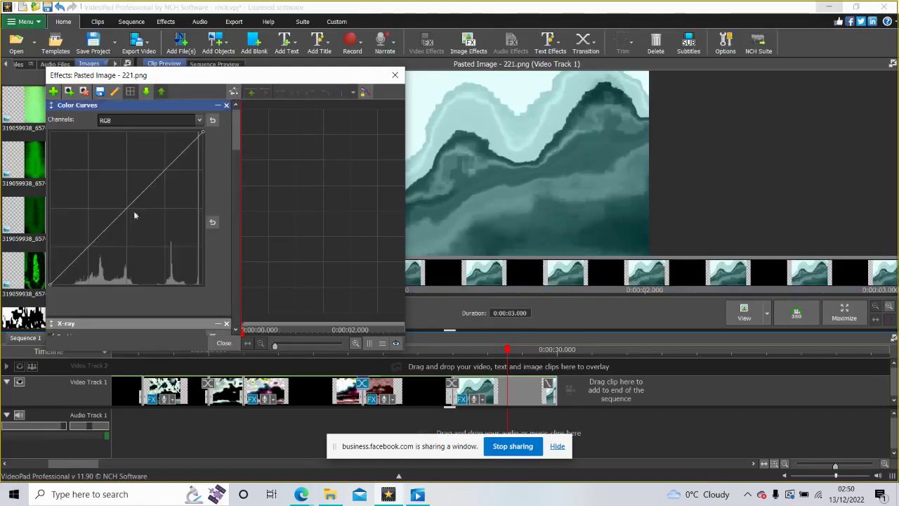
pyautogui.click(100, 274)
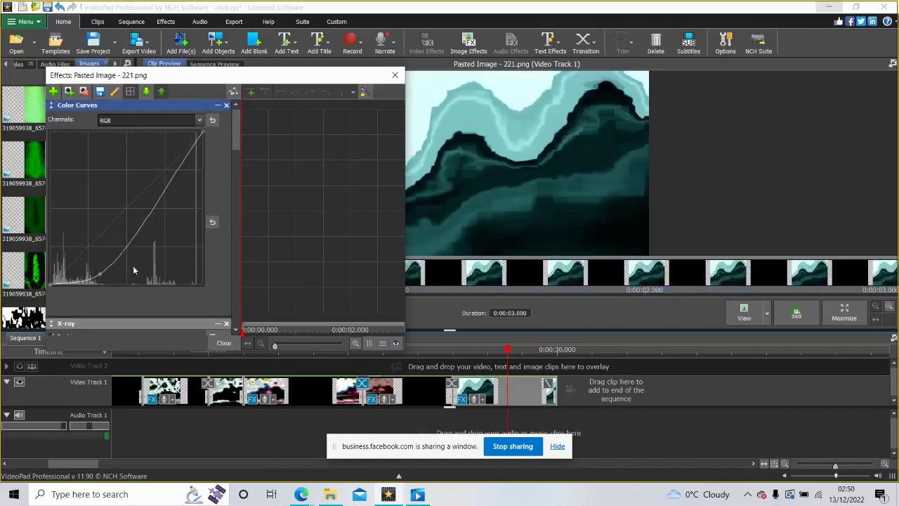
pyautogui.moveTo(145, 263); pyautogui.dragTo(152, 257)
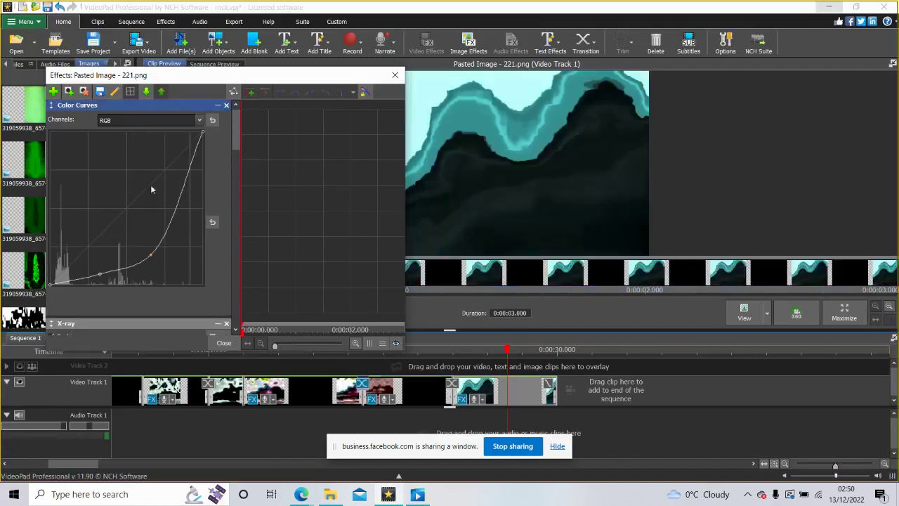
pyautogui.moveTo(151, 189); pyautogui.dragTo(152, 176)
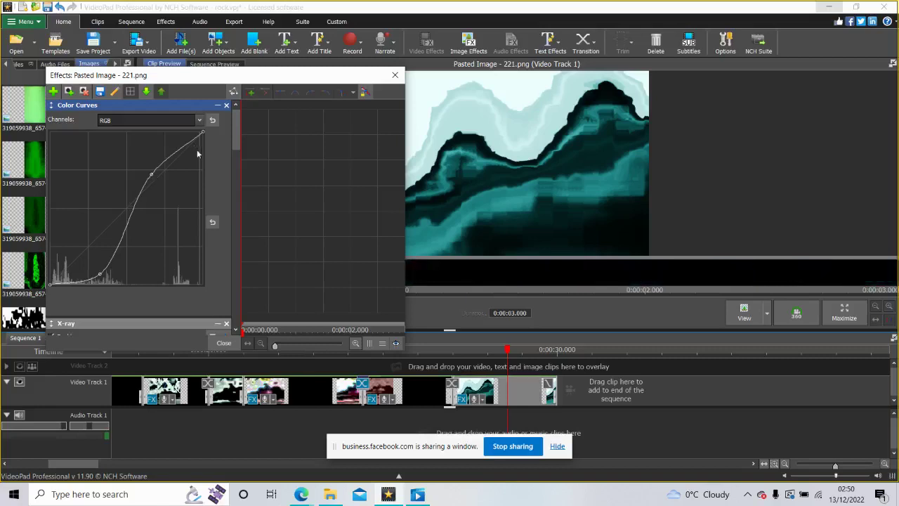
pyautogui.click(193, 179)
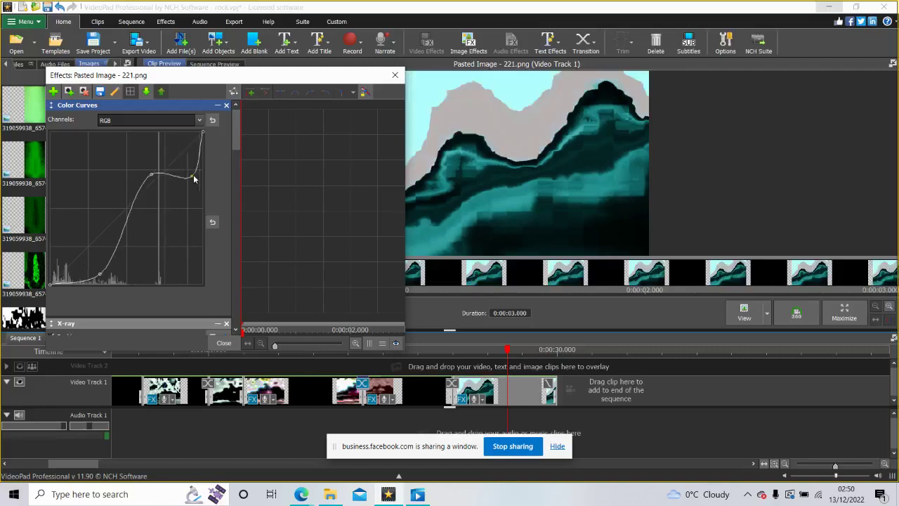
pyautogui.moveTo(65, 282); pyautogui.dragTo(65, 278)
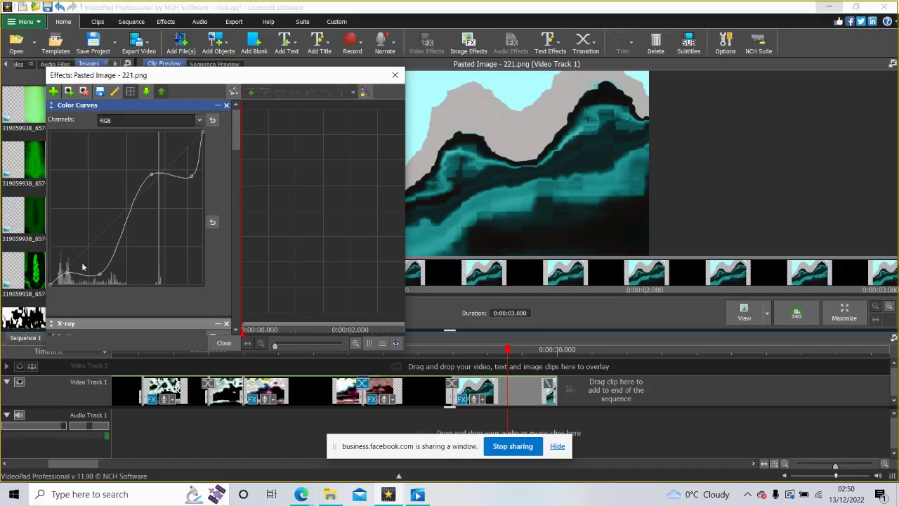
# - Add midtone points that steepen the RGB curve's rise to a raised shoulder, and pull the upper-midtone point slightly below it
pyautogui.click(122, 219)
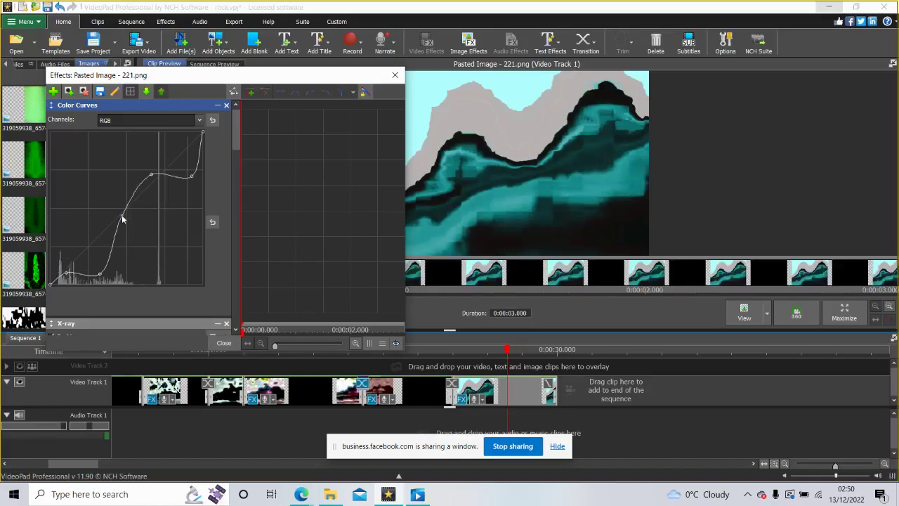
pyautogui.click(123, 170)
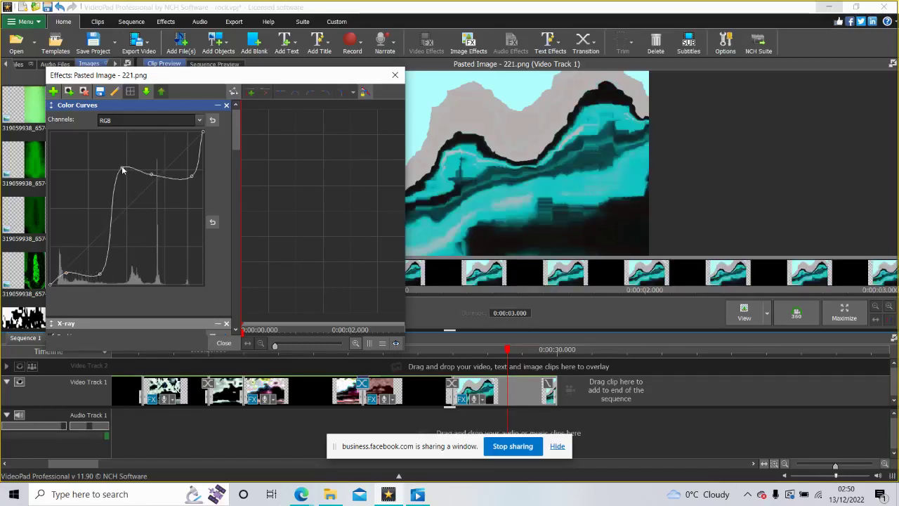
pyautogui.moveTo(122, 169)
pyautogui.mouseDown()
pyautogui.moveTo(127, 190)
pyautogui.moveTo(125, 181)
pyautogui.mouseUp()
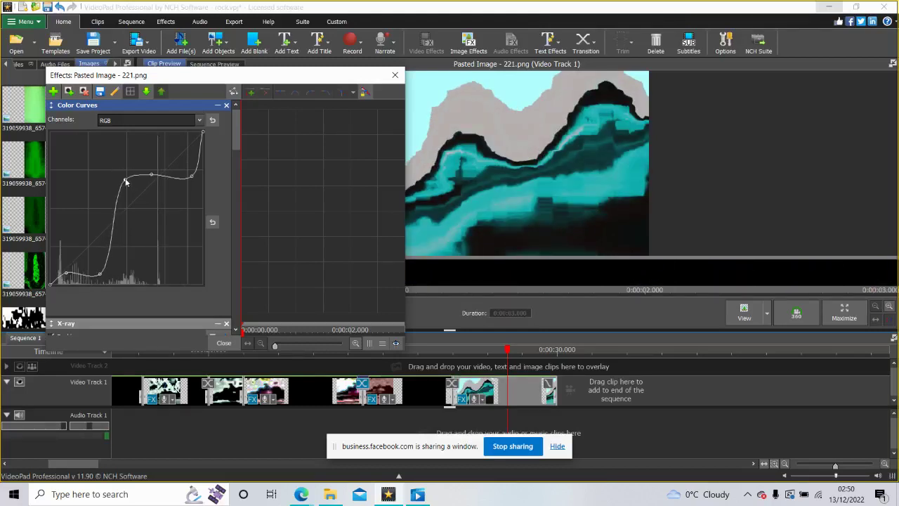
pyautogui.click(113, 242)
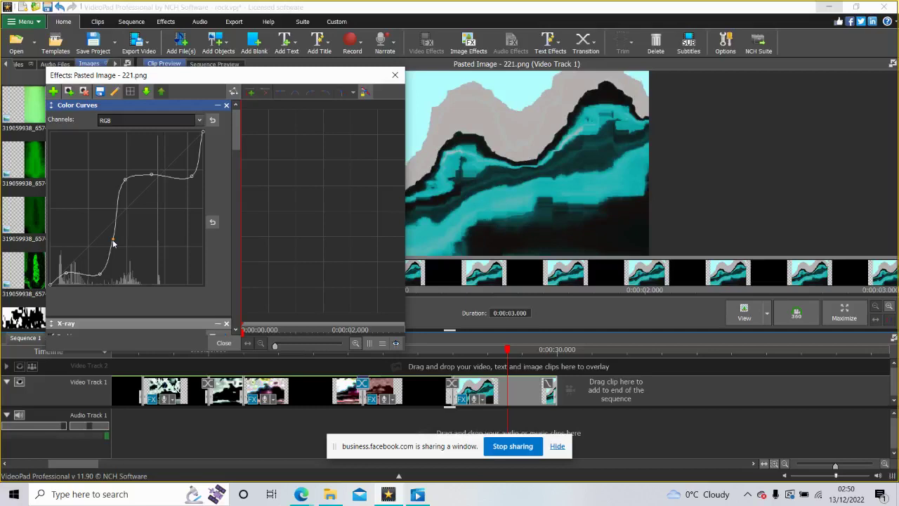
pyautogui.moveTo(114, 243); pyautogui.dragTo(114, 244)
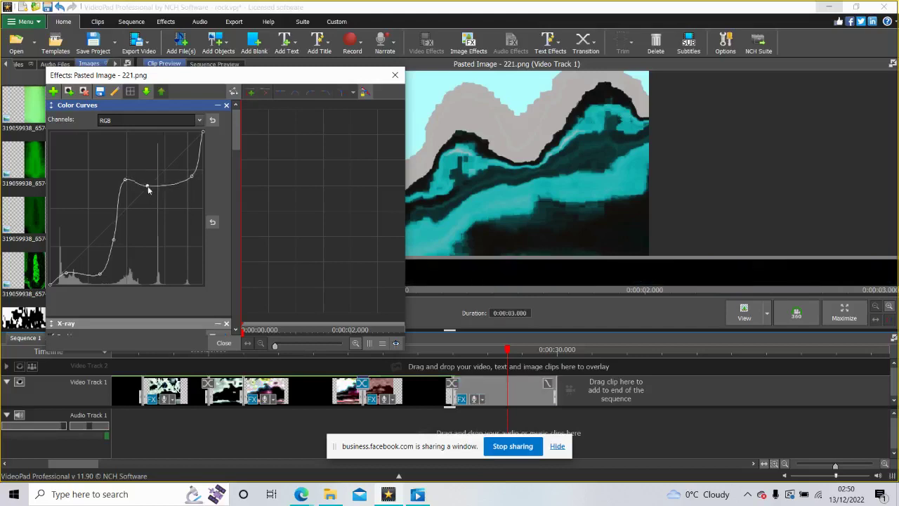
pyautogui.moveTo(151, 178); pyautogui.dragTo(147, 193)
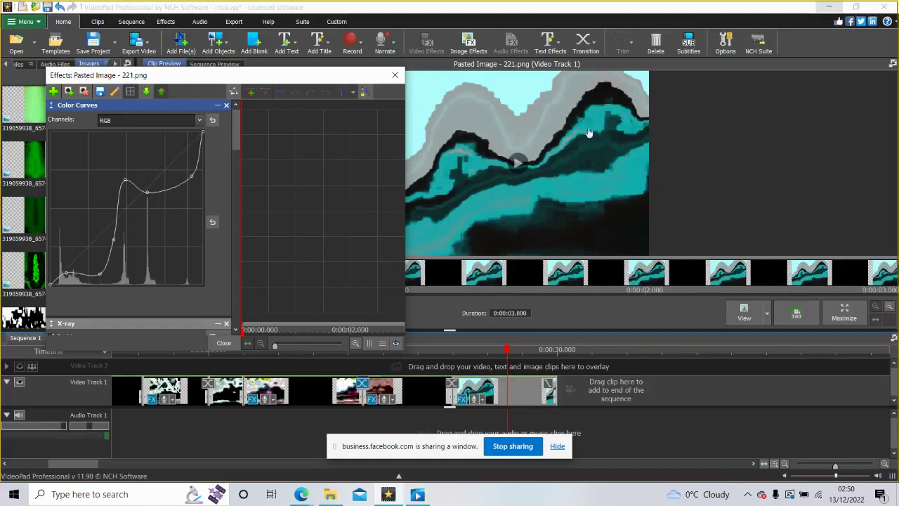
# - Add a point before the highlights, raise the lower-midtone point and lower the midtone peak to level the curve's upper plateau
pyautogui.click(168, 188)
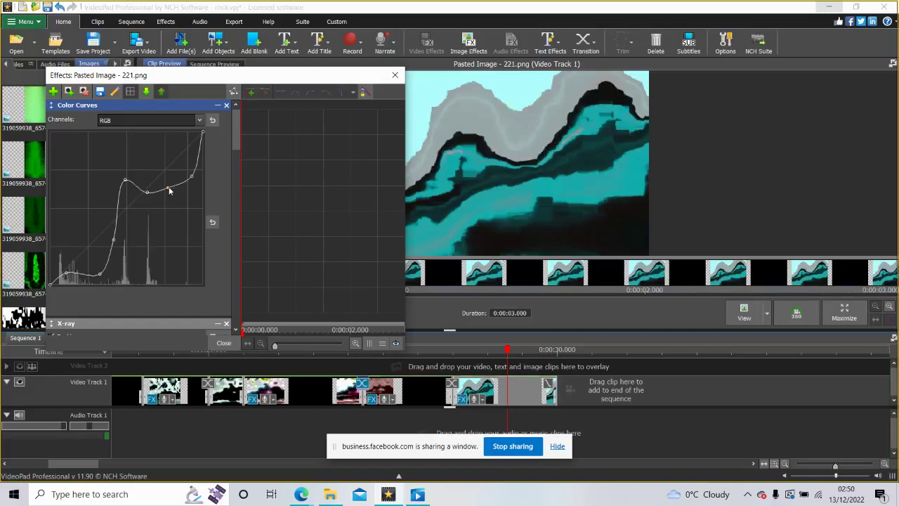
pyautogui.moveTo(168, 188); pyautogui.dragTo(167, 186)
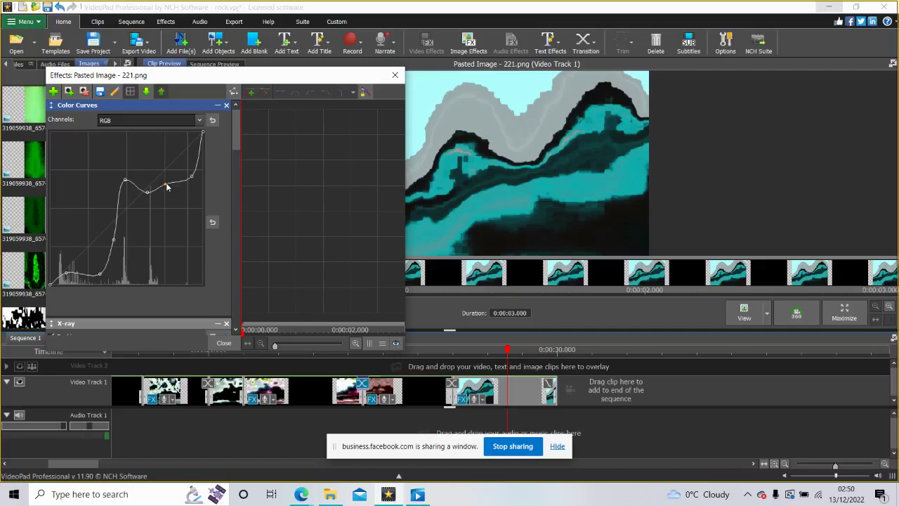
pyautogui.moveTo(147, 191); pyautogui.dragTo(147, 192)
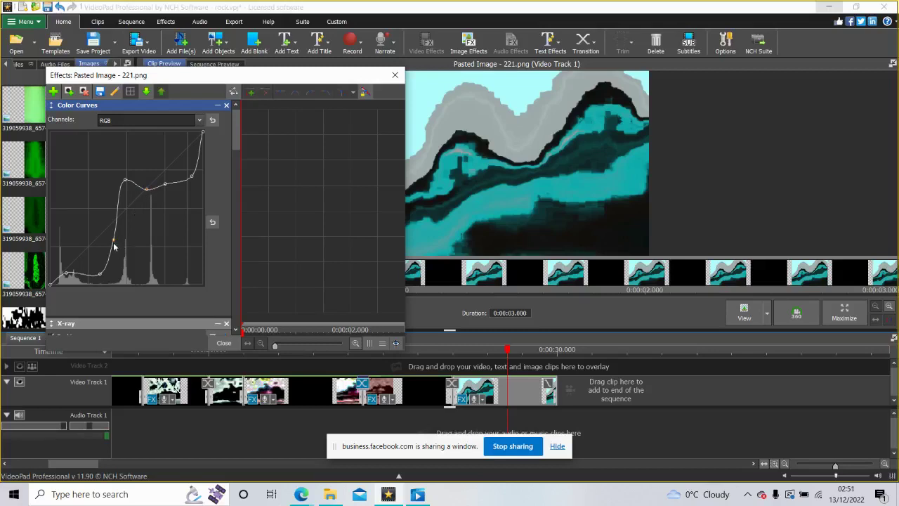
pyautogui.moveTo(113, 245); pyautogui.dragTo(110, 230)
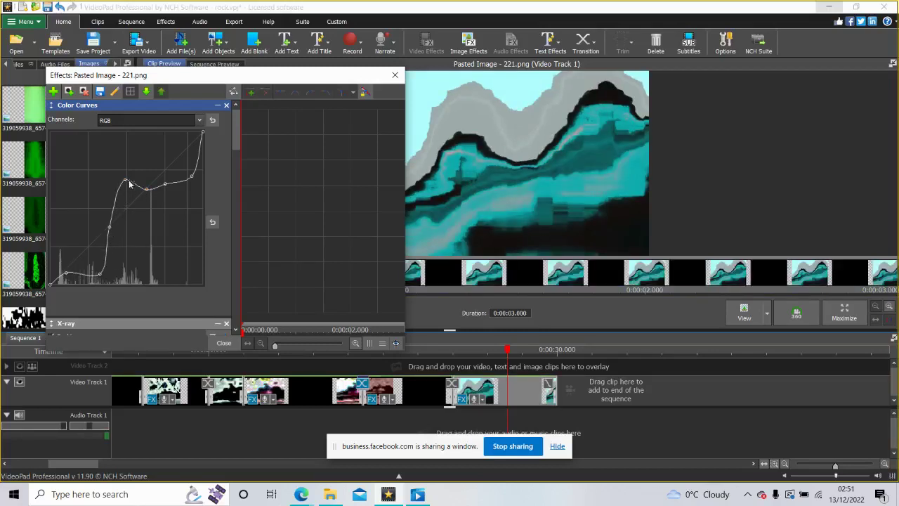
pyautogui.moveTo(127, 183); pyautogui.dragTo(127, 195)
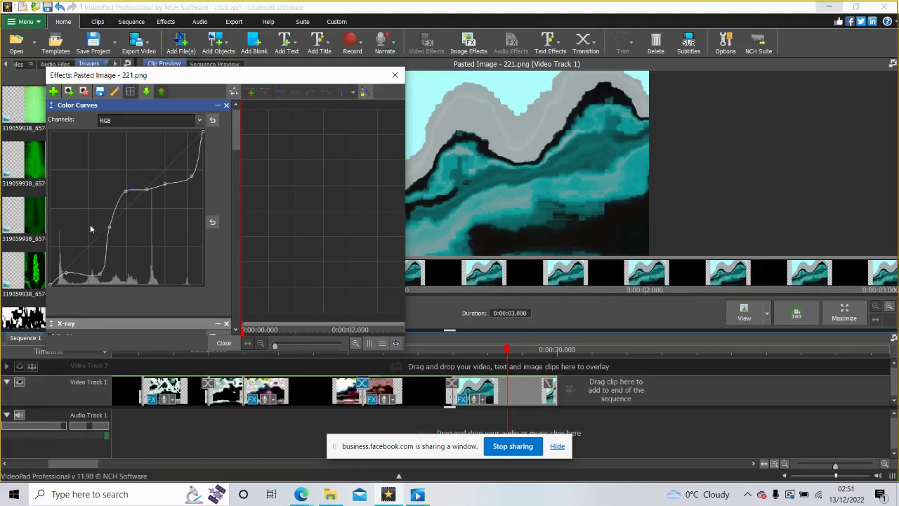
# - Add fine-tuning points to the RGB curve on its steep lower rise, below the midtone shoulder and along the plateau
pyautogui.click(118, 216)
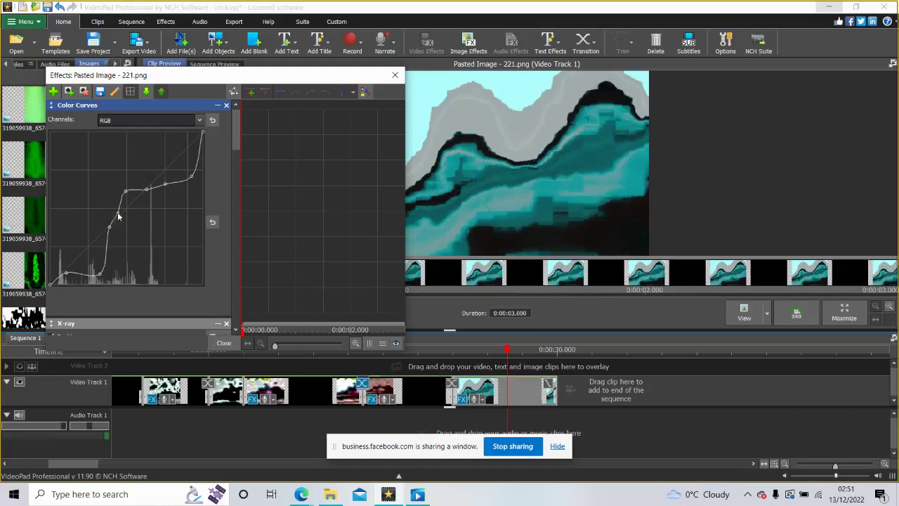
pyautogui.click(137, 194)
pyautogui.click(109, 256)
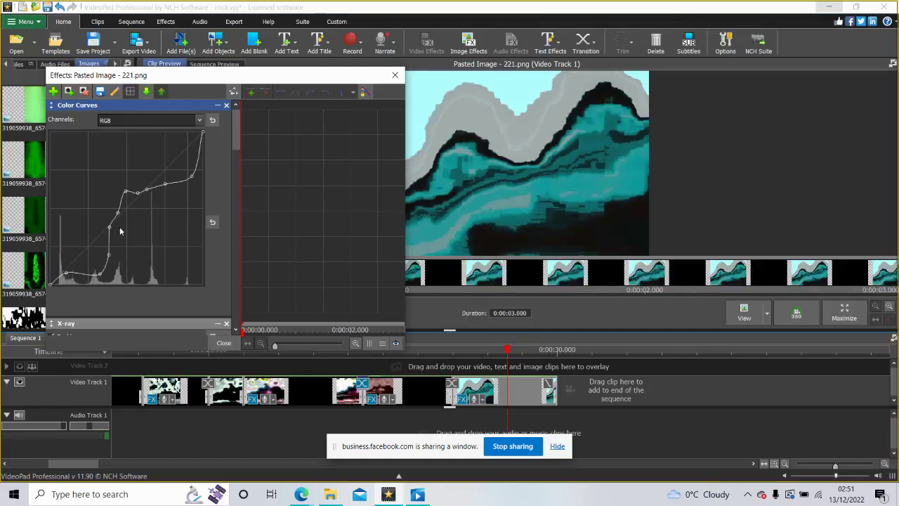
# - Tighten the Zoom area around the peak to X1 47.44, Y1 17.22, X2 52.56 and Y2 30.63
pyautogui.moveTo(237, 139); pyautogui.dragTo(238, 278)
pyautogui.scroll(-5, 237, 285)
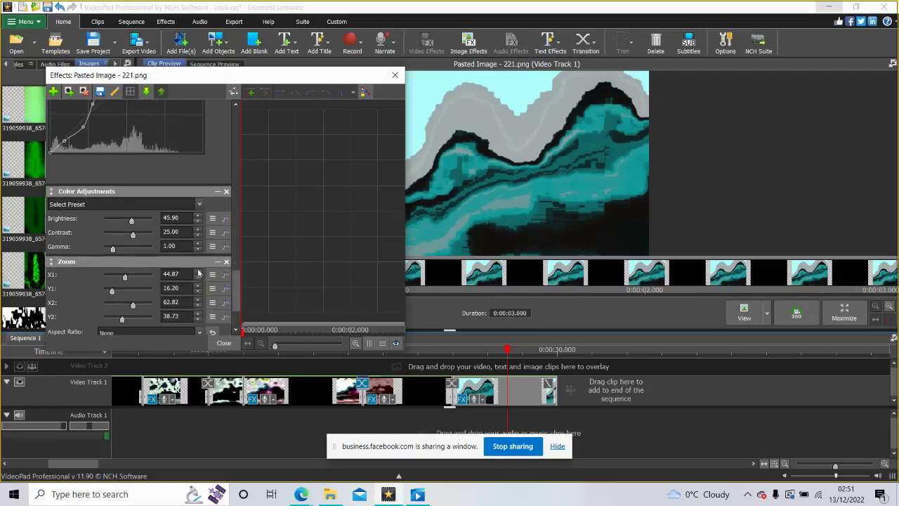
pyautogui.click(190, 261)
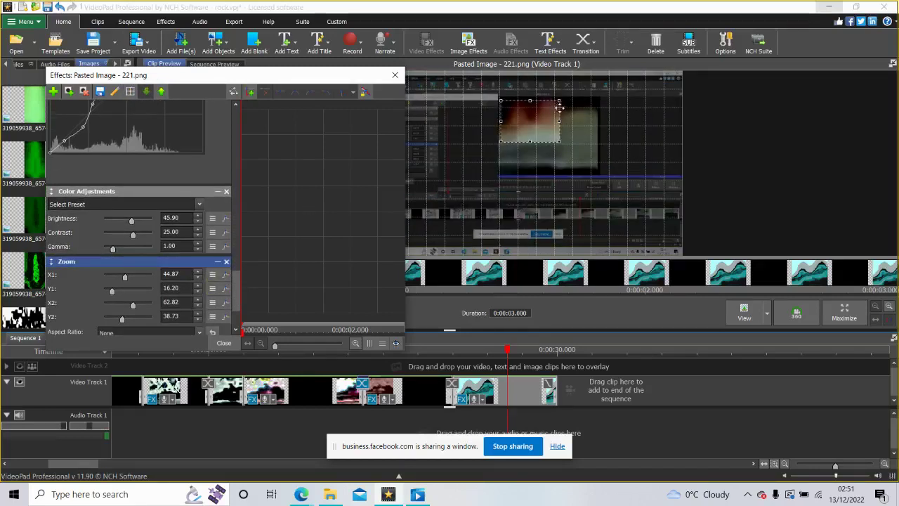
pyautogui.moveTo(558, 139); pyautogui.dragTo(520, 118)
# - Compare the zoomed image with the preceding clip in the sequence, ending with the playhead at about 0:00:28.148
pyautogui.click(475, 357)
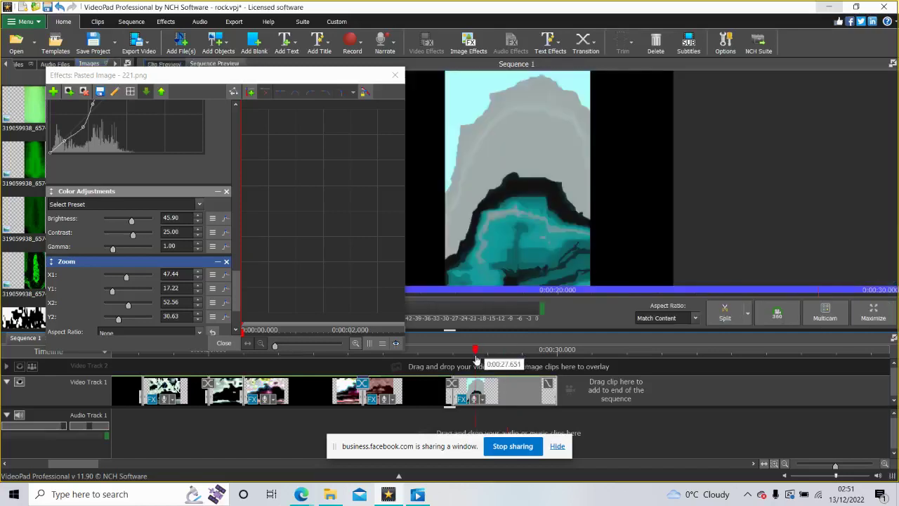
pyautogui.click(386, 369)
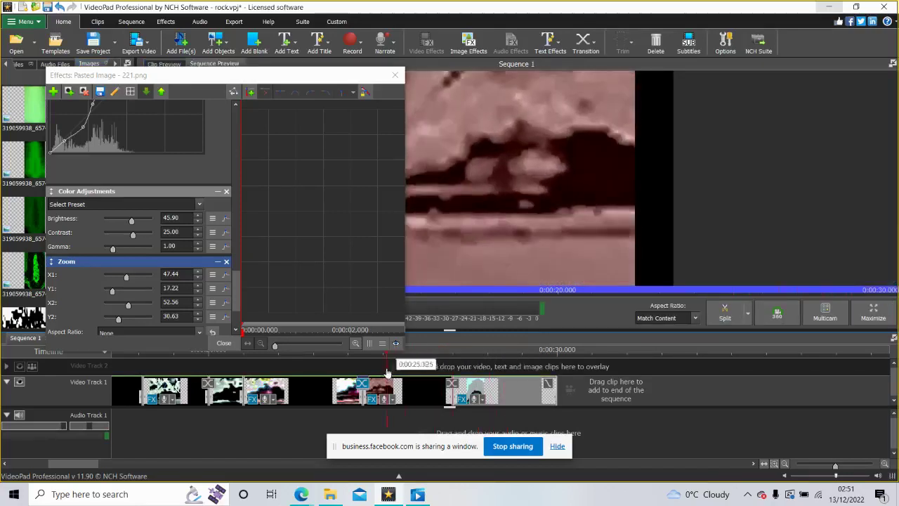
pyautogui.moveTo(386, 370); pyautogui.dragTo(493, 359)
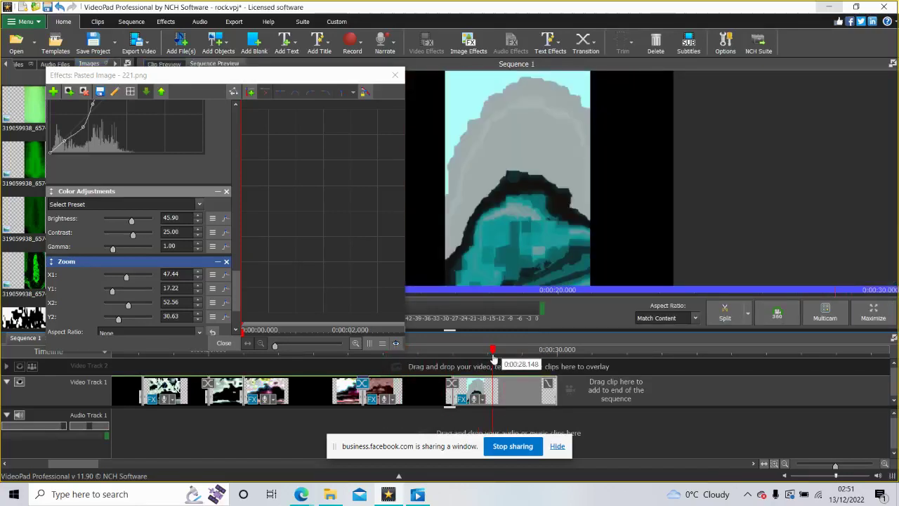
# - Add another Color Adjustments effect to the image and set its brightness to 51.00
pyautogui.scroll(-3, 233, 327)
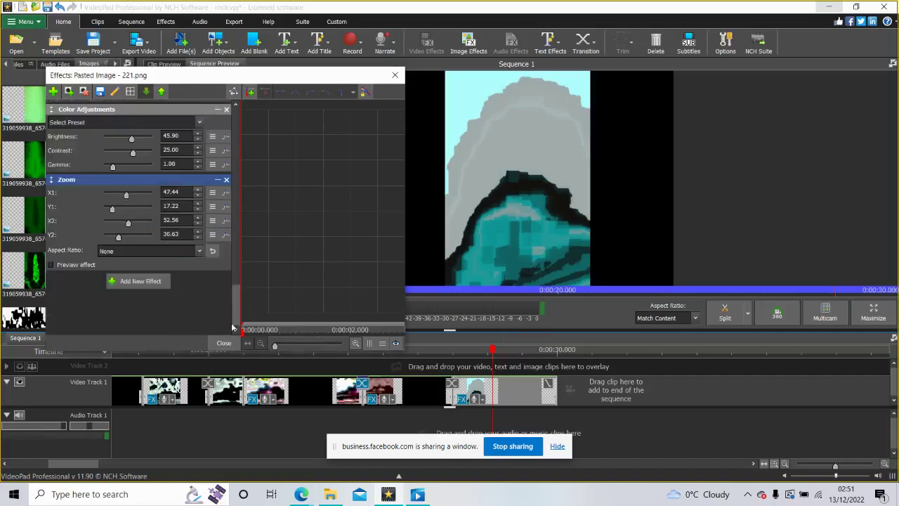
pyautogui.click(150, 282)
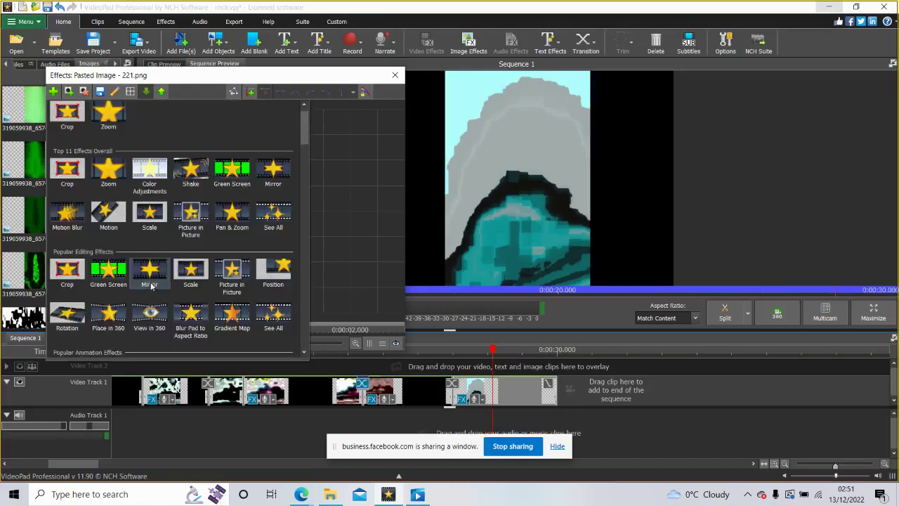
pyautogui.click(147, 181)
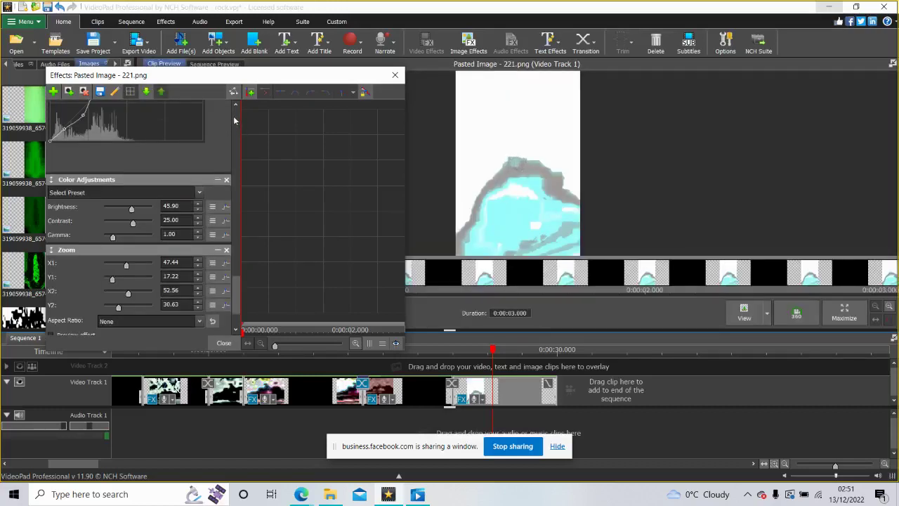
pyautogui.scroll(10, 234, 121)
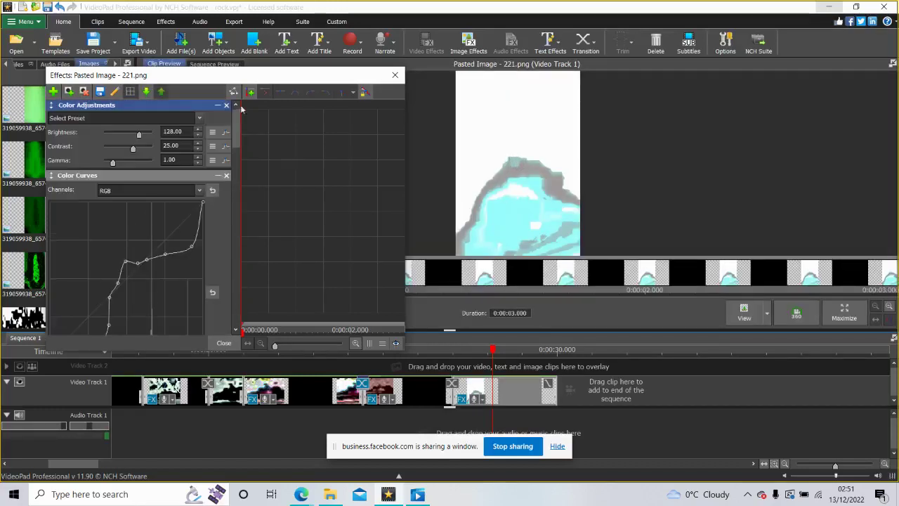
pyautogui.moveTo(140, 135); pyautogui.dragTo(133, 136)
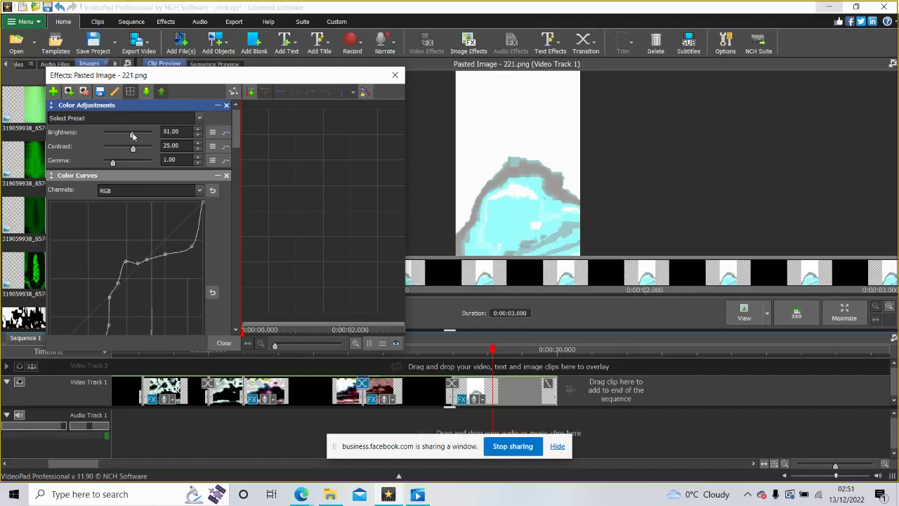
# - Lower the brightness of the uppermost Color Adjustments effect on the image to -35.70
pyautogui.click(124, 133)
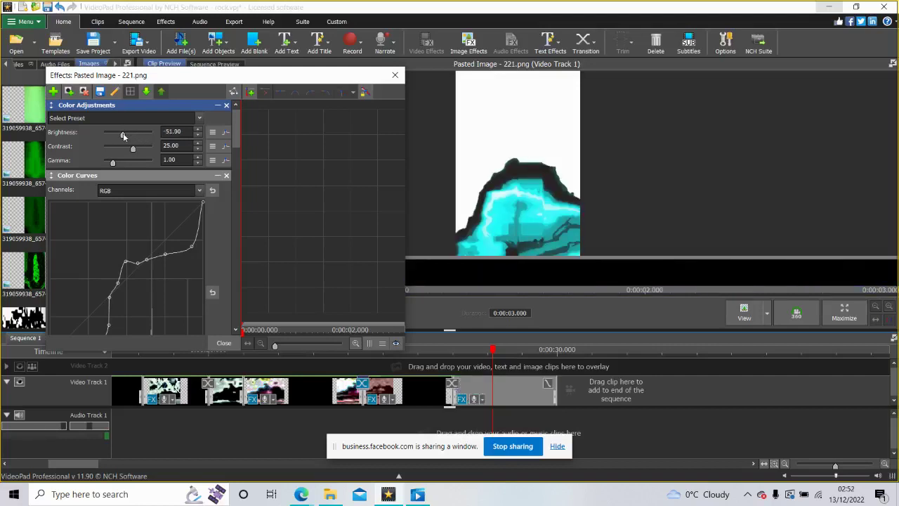
pyautogui.moveTo(123, 136); pyautogui.dragTo(121, 137)
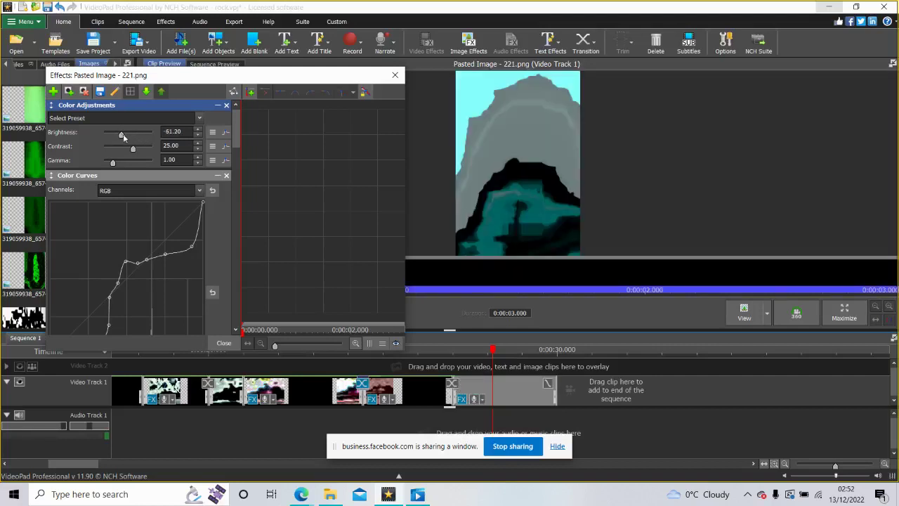
pyautogui.click(128, 134)
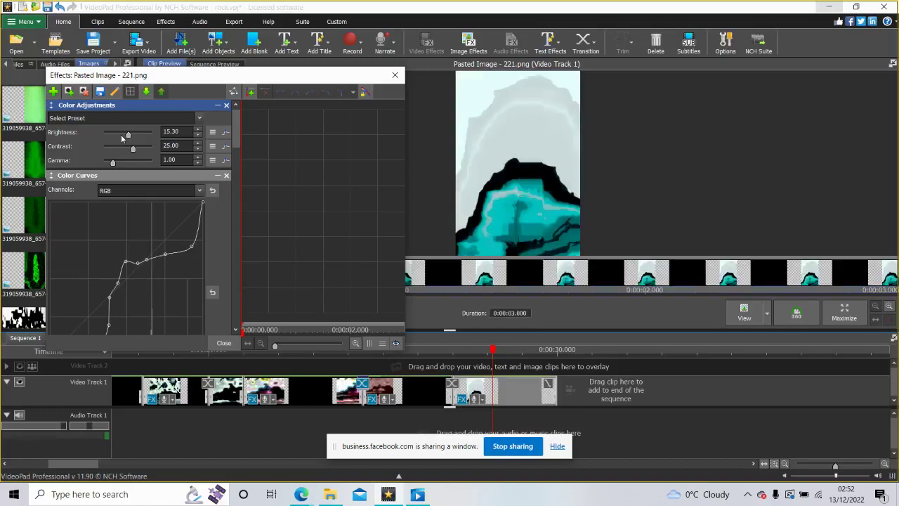
pyautogui.click(121, 134)
pyautogui.click(118, 136)
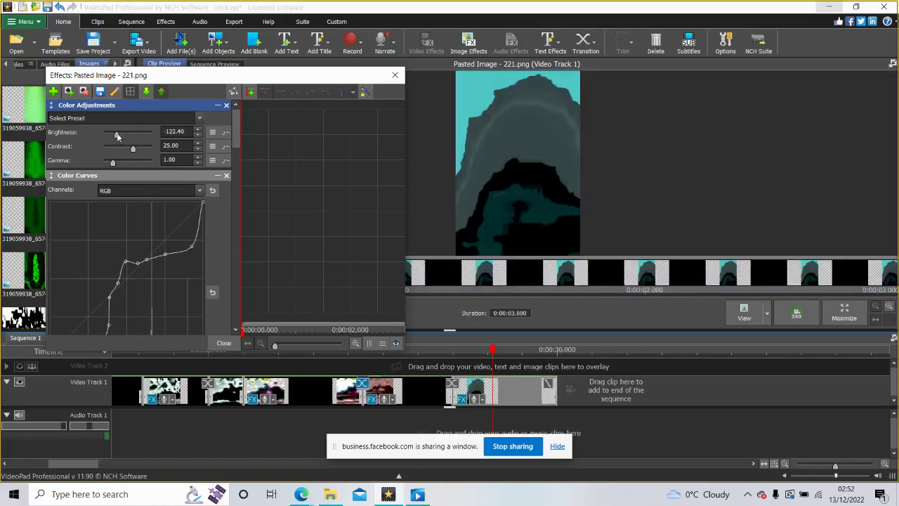
pyautogui.click(123, 136)
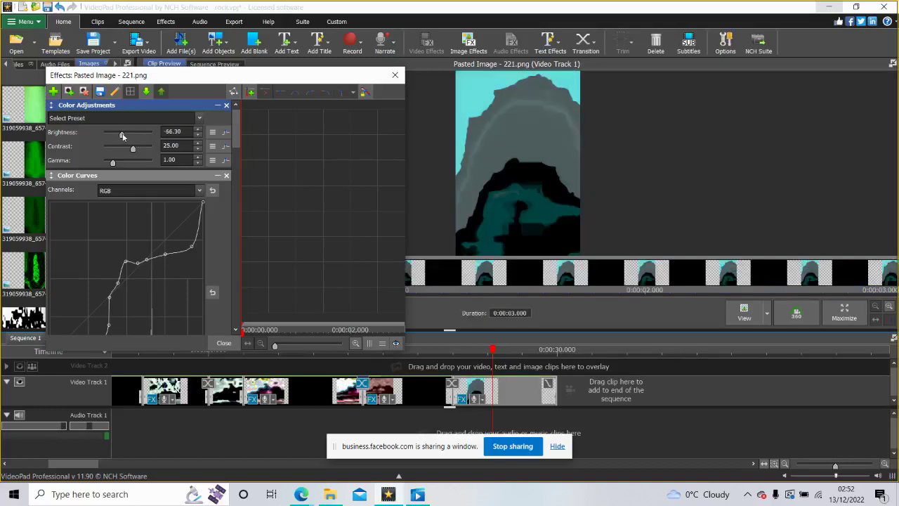
pyautogui.click(126, 136)
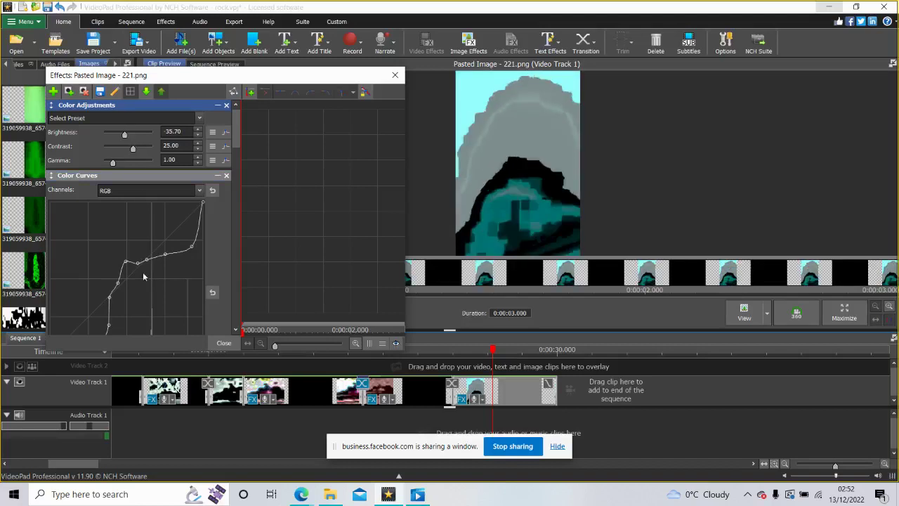
# - Add another Negative effect to the image's effect chain
pyautogui.scroll(-5, 238, 288)
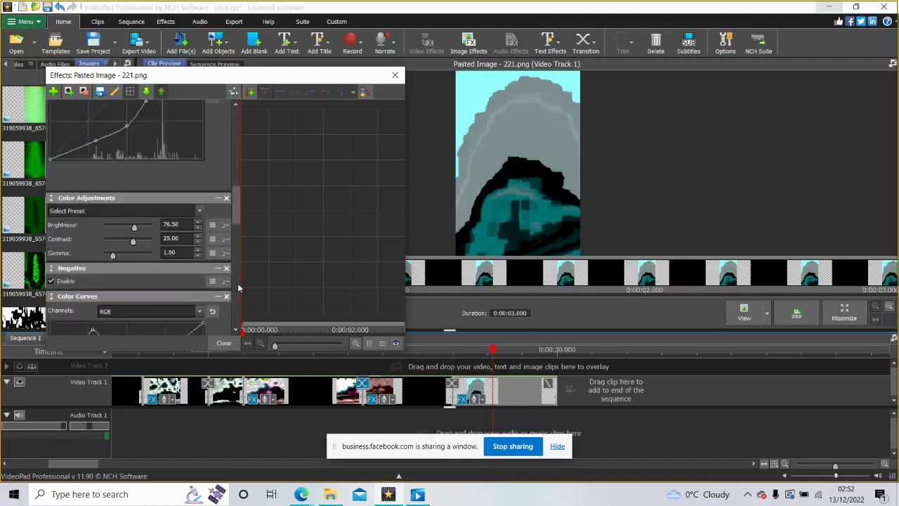
pyautogui.moveTo(237, 288); pyautogui.dragTo(234, 320)
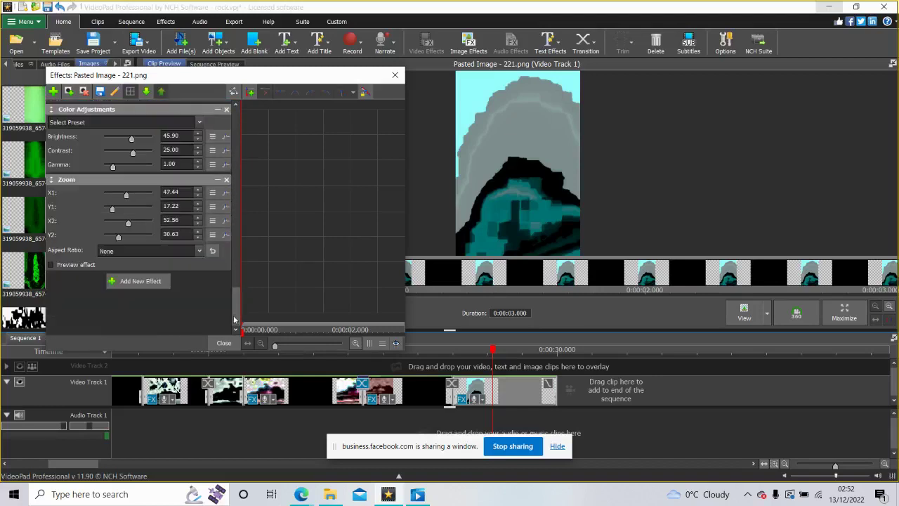
pyautogui.click(140, 282)
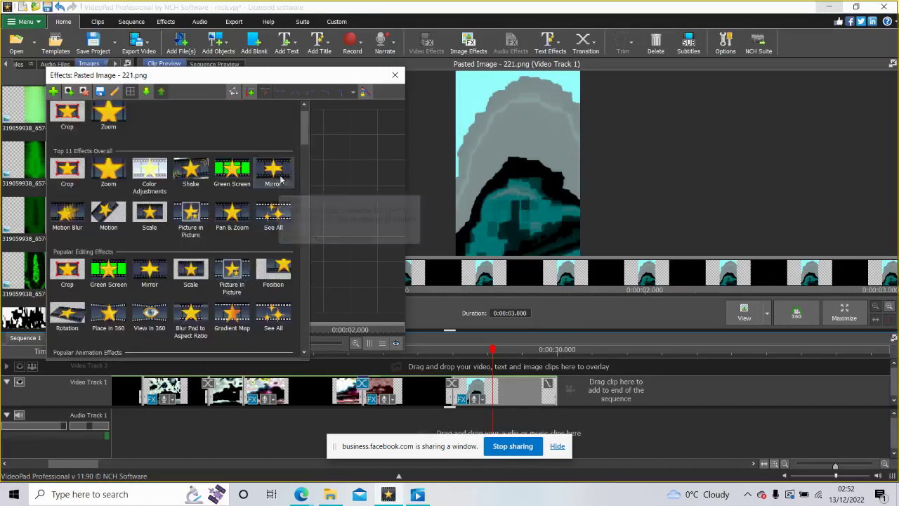
pyautogui.moveTo(304, 133); pyautogui.dragTo(303, 154)
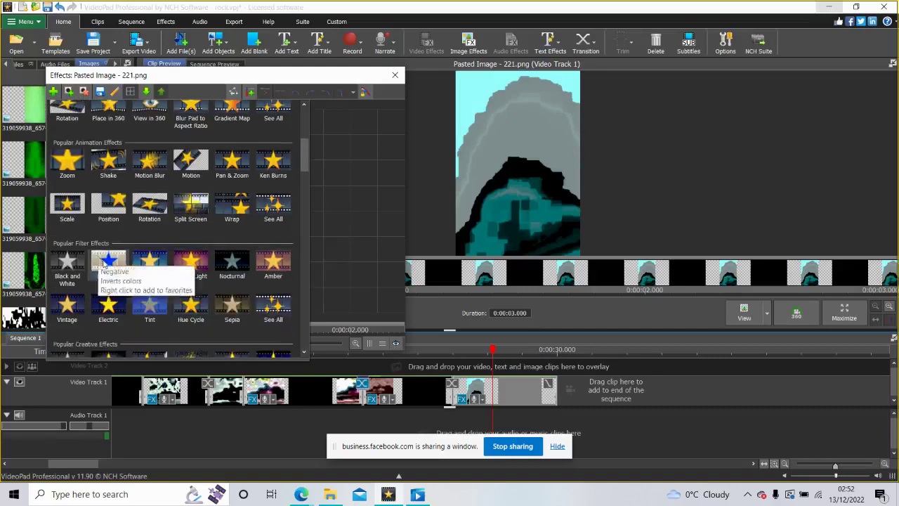
pyautogui.click(104, 265)
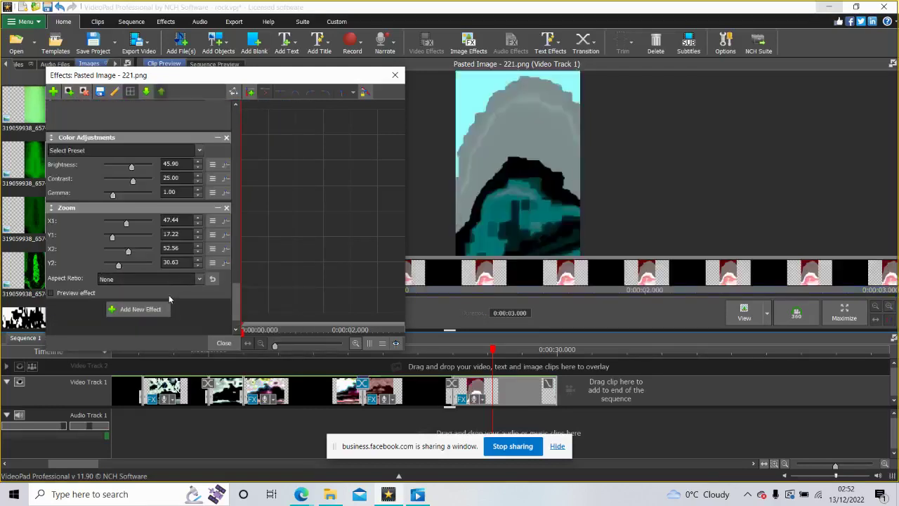
# - Add another Color Curves effect on top of the image's effect chain
pyautogui.click(163, 312)
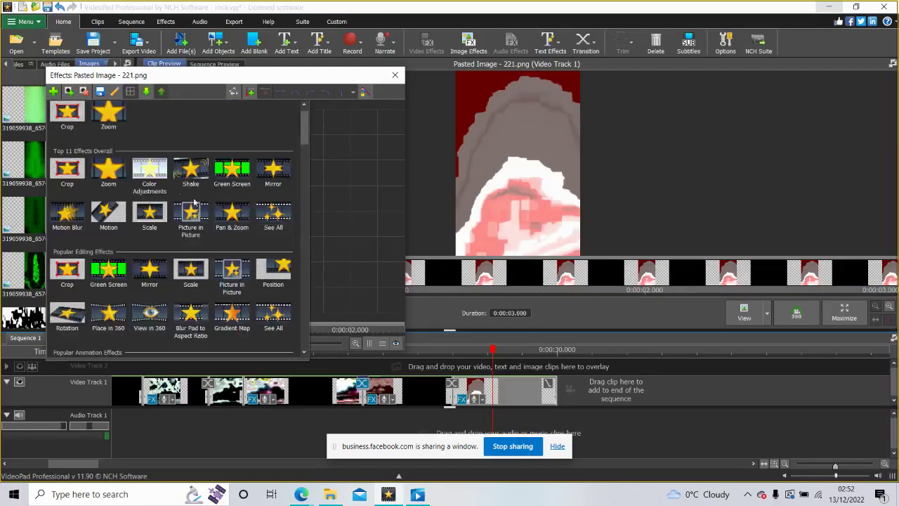
pyautogui.moveTo(304, 130); pyautogui.dragTo(308, 246)
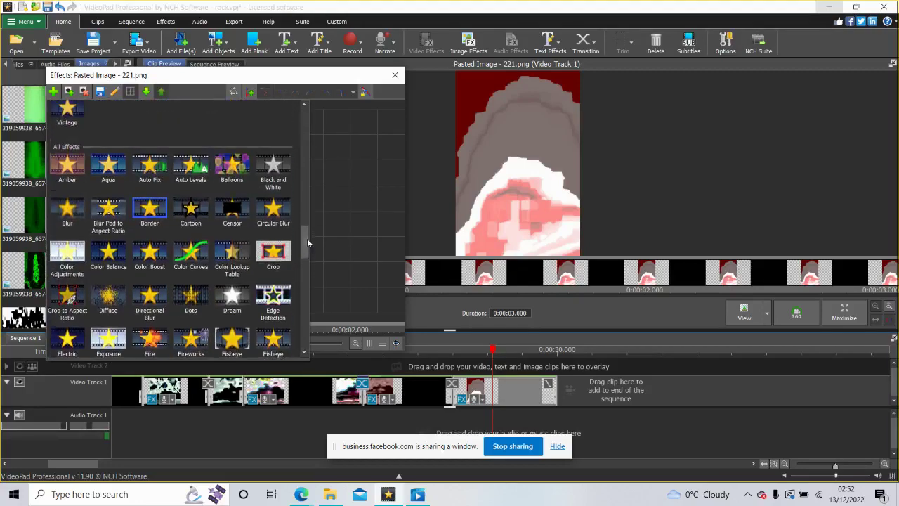
pyautogui.click(191, 245)
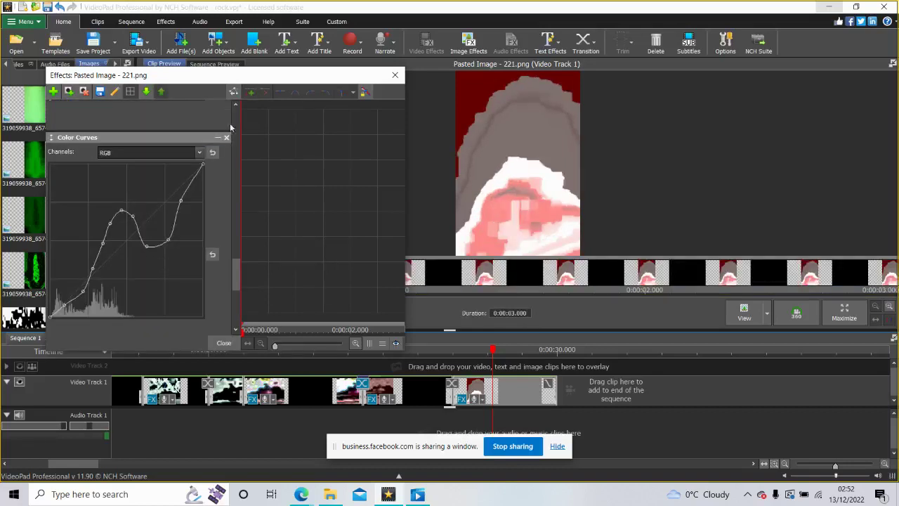
pyautogui.scroll(2, 237, 127)
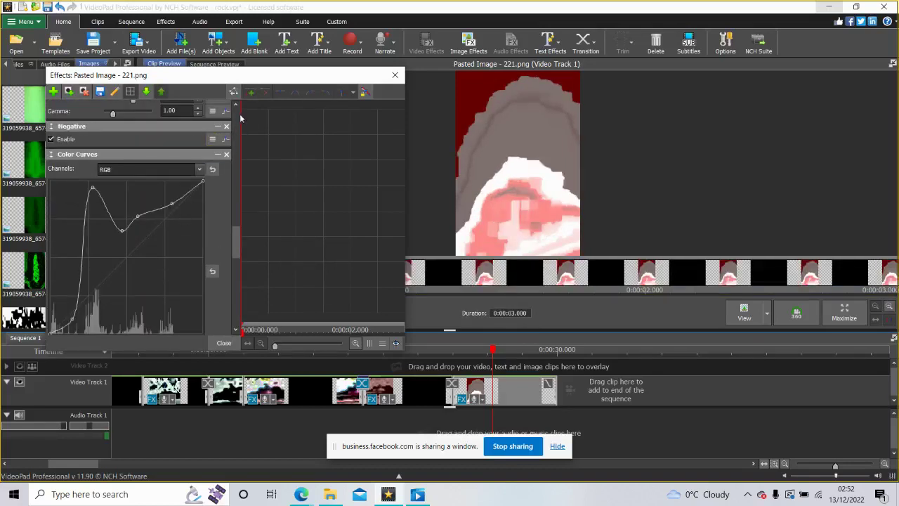
pyautogui.scroll(5, 238, 121)
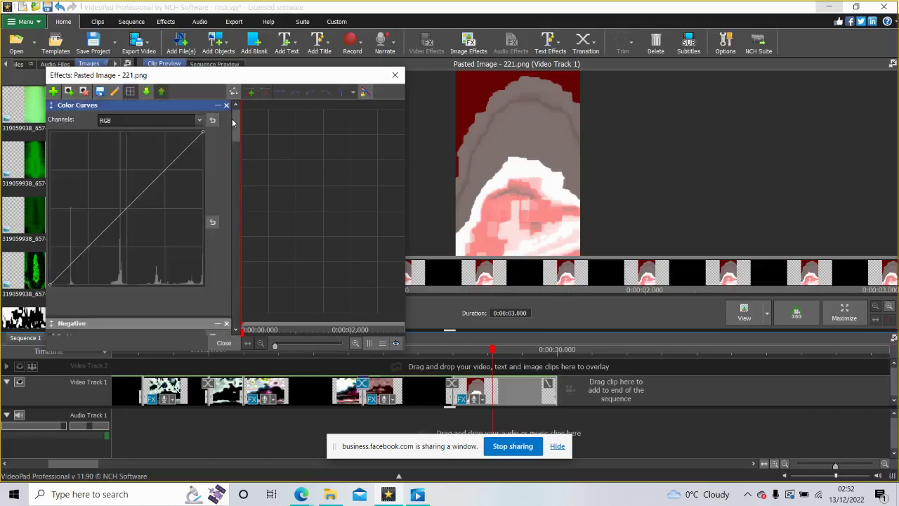
# - Pull the new RGB curve flat along the bottom through the shadows, with a low midtone rise and steep highlights, and close the effects
pyautogui.click(101, 270)
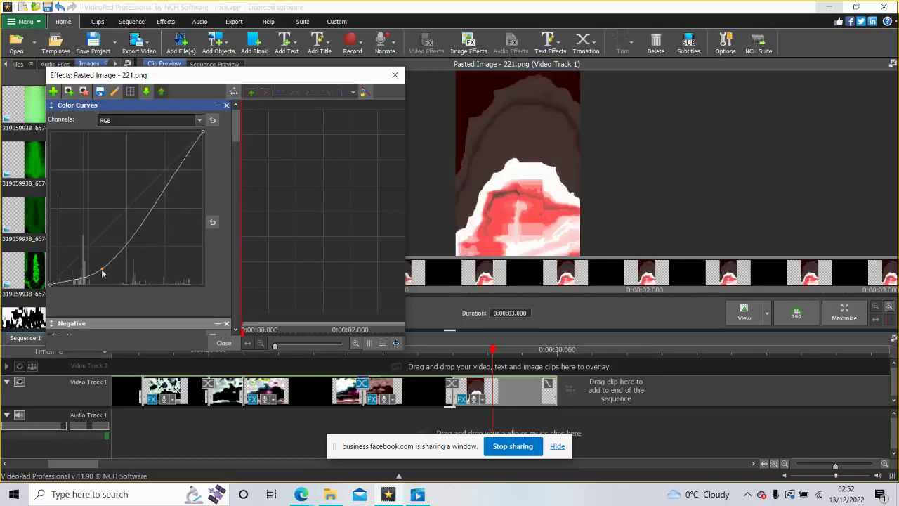
pyautogui.moveTo(102, 271); pyautogui.dragTo(96, 274)
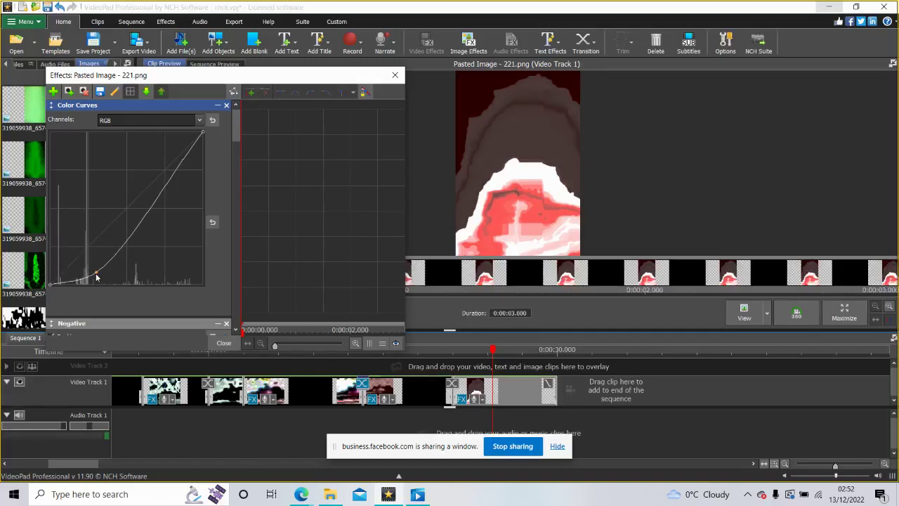
pyautogui.click(136, 267)
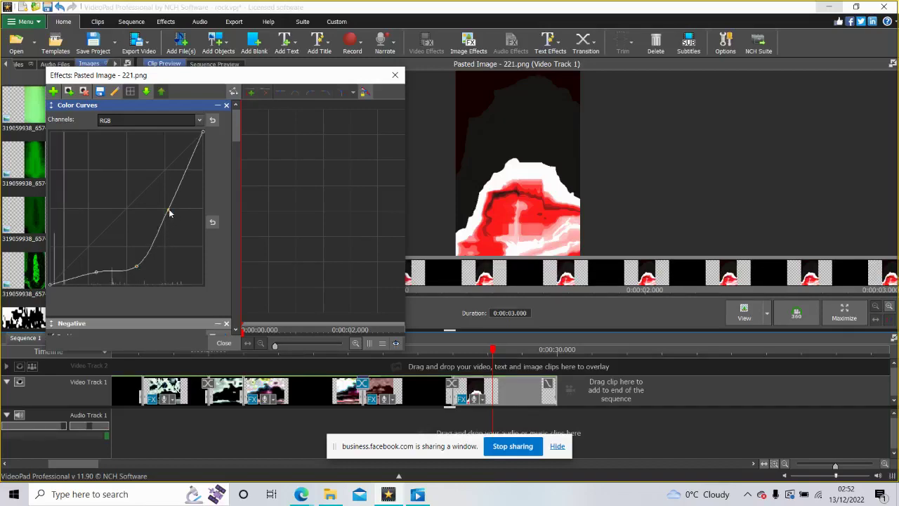
pyautogui.moveTo(183, 222); pyautogui.dragTo(184, 221)
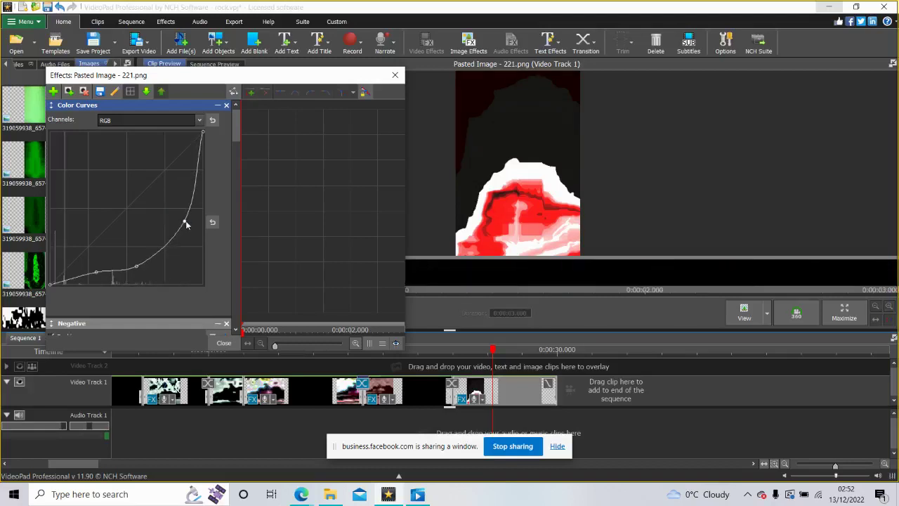
pyautogui.click(173, 266)
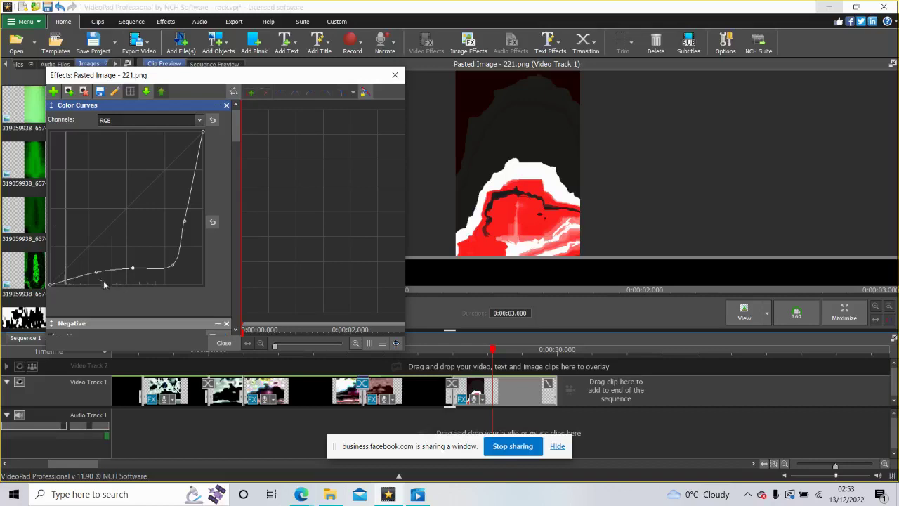
pyautogui.moveTo(103, 283); pyautogui.dragTo(92, 276)
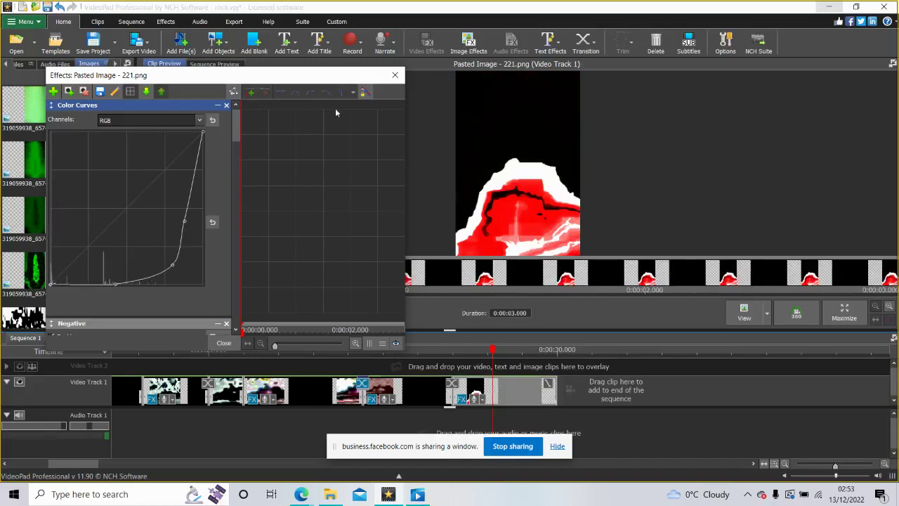
pyautogui.click(395, 75)
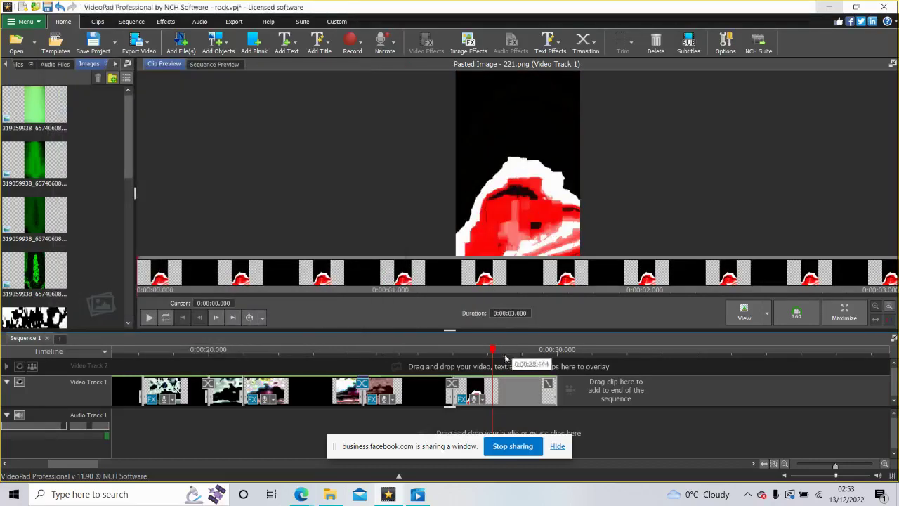
# - Delete the Pasted Image - 221.png clip from the end of Video Track 1
pyautogui.click(576, 395)
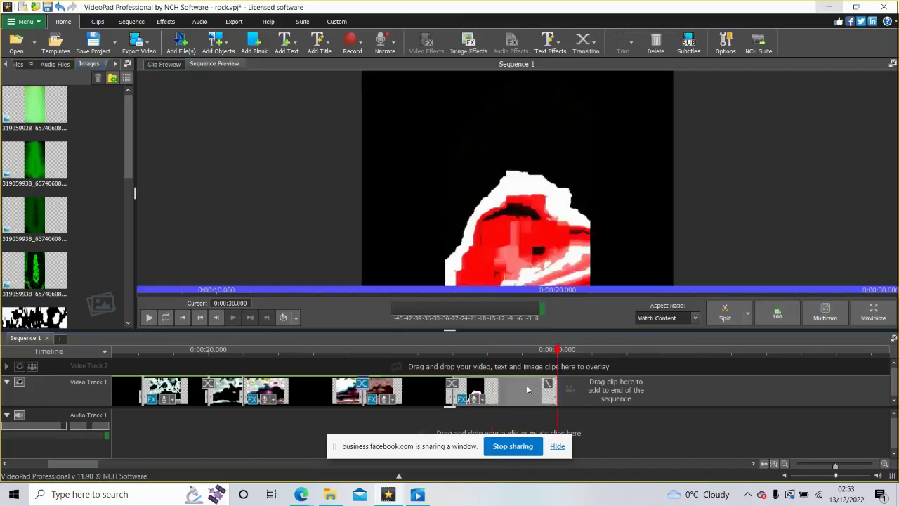
pyautogui.press('Delete')
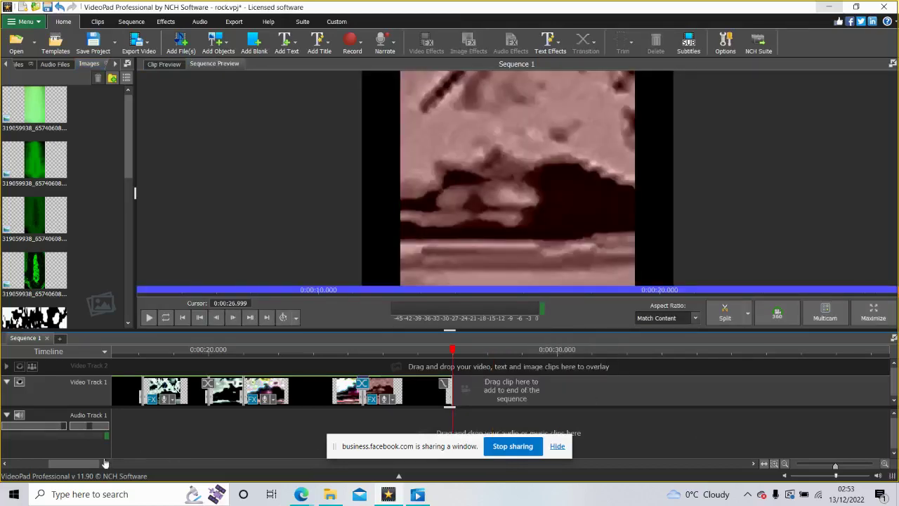
# - Play the sequence from 0:00:00.000 to its end in the maximized preview, pausing at about 0:00:25.4, and restore the normal layout
pyautogui.moveTo(91, 467); pyautogui.dragTo(2, 460)
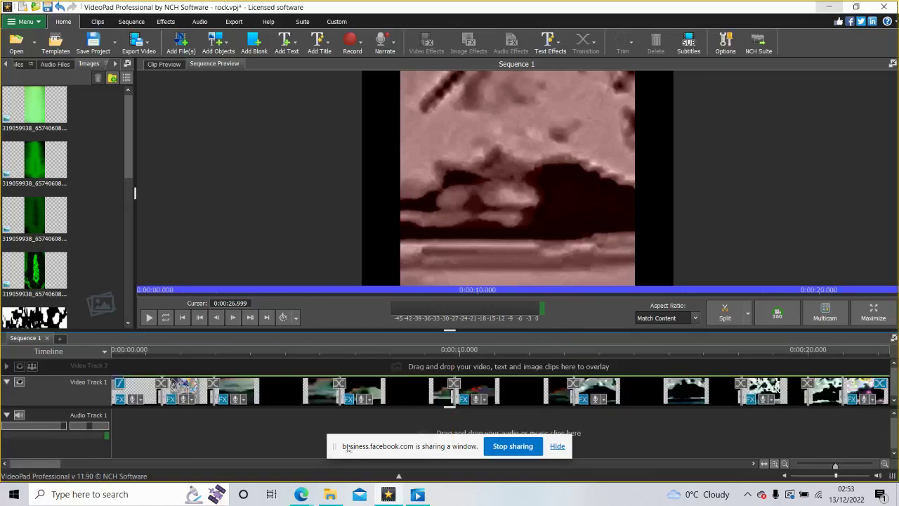
pyautogui.moveTo(338, 447); pyautogui.dragTo(330, 474)
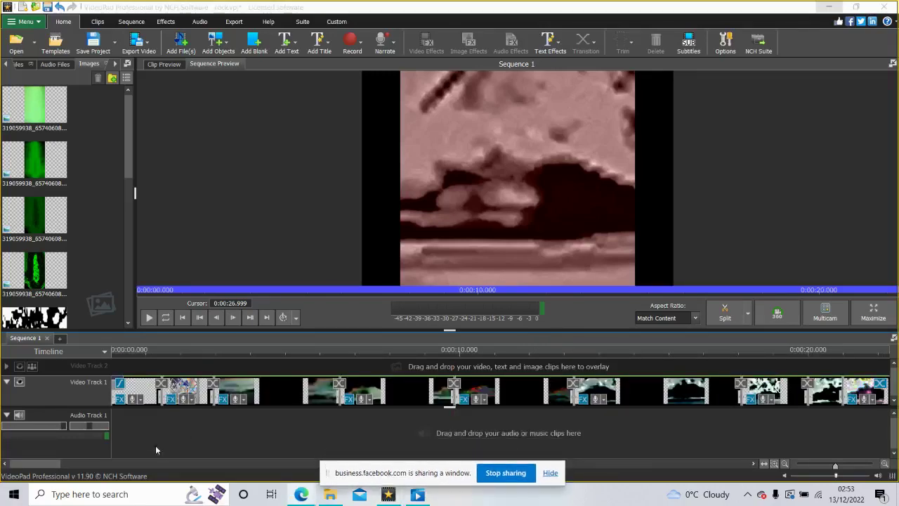
pyautogui.click(128, 368)
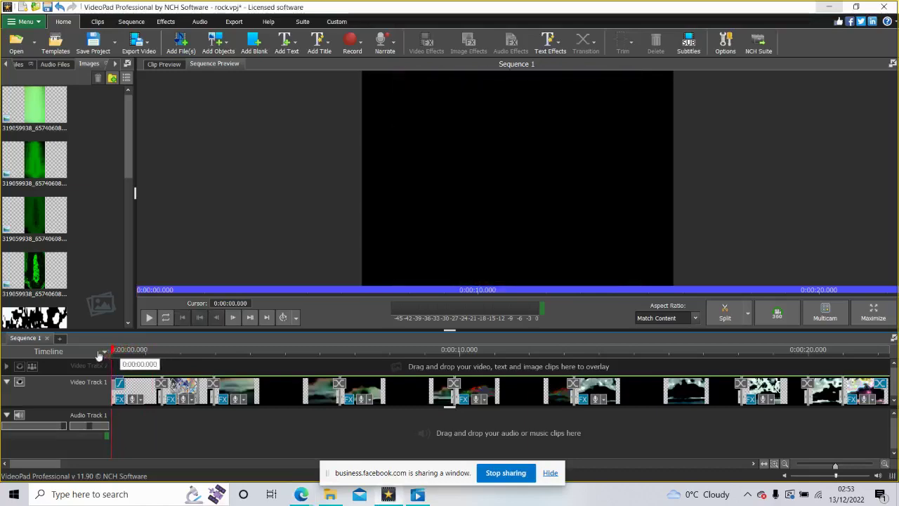
pyautogui.click(874, 313)
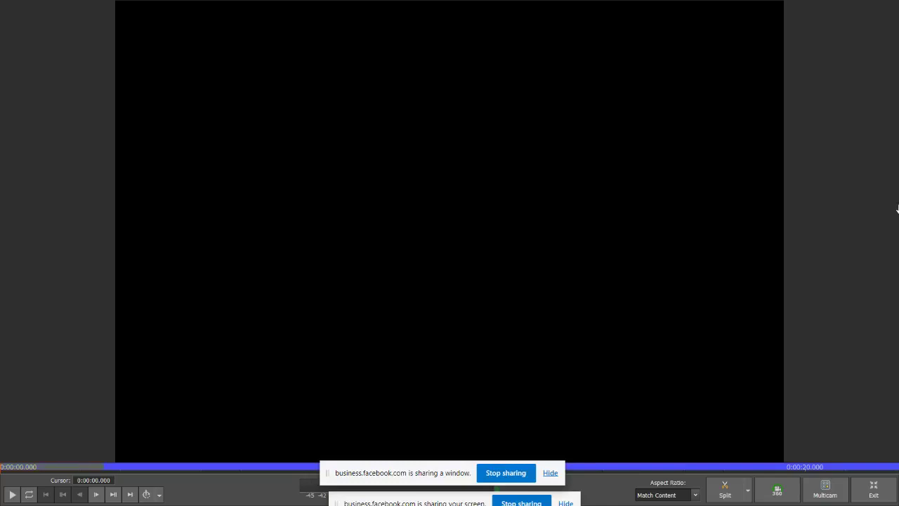
pyautogui.click(413, 157)
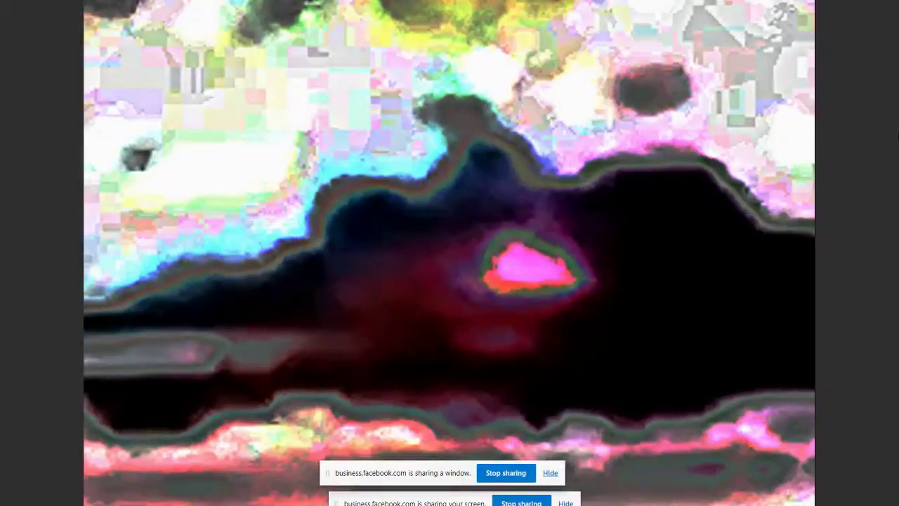
pyautogui.press('Escape')
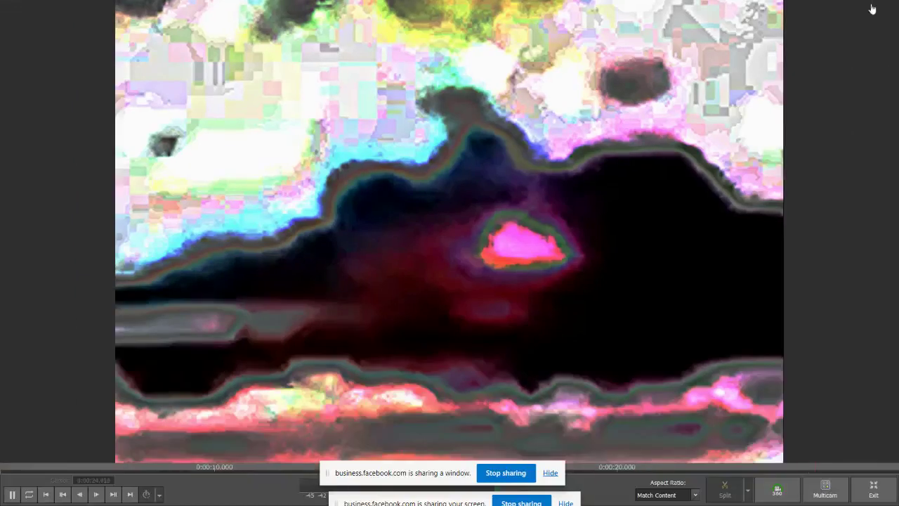
pyautogui.click(662, 135)
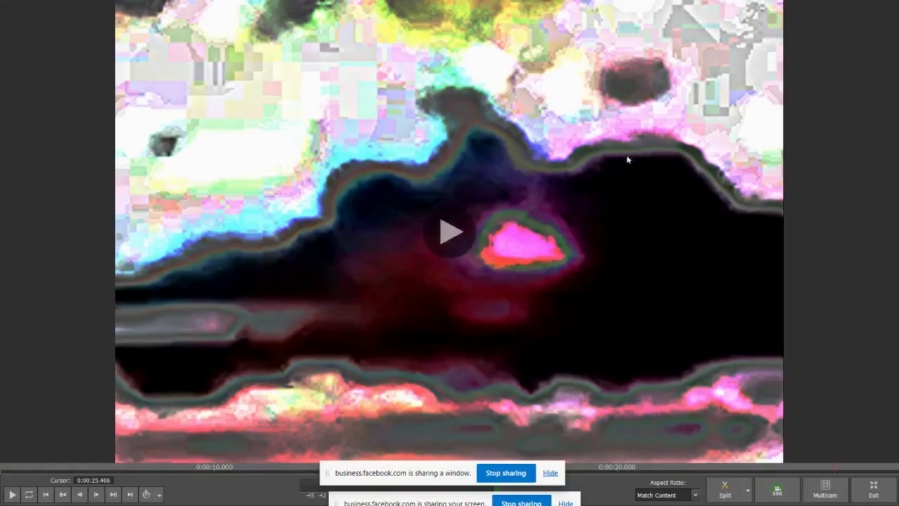
pyautogui.click(733, 360)
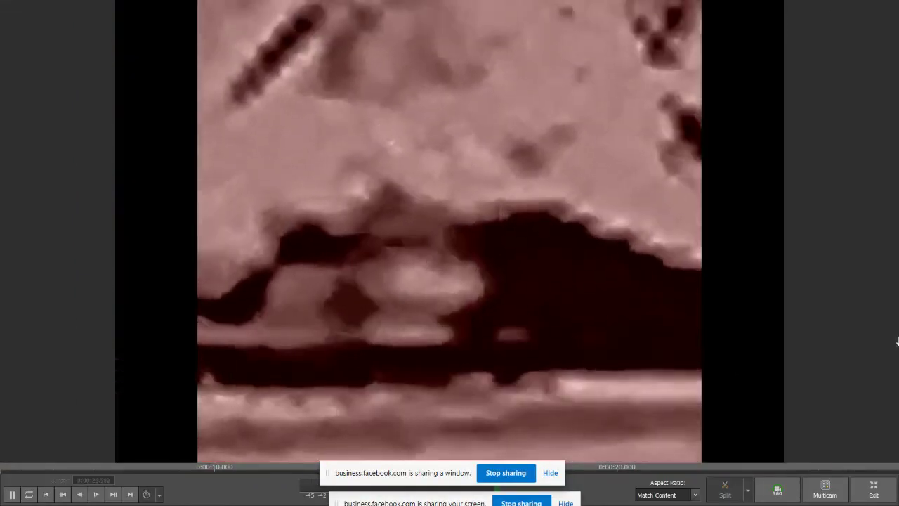
pyautogui.press('space')
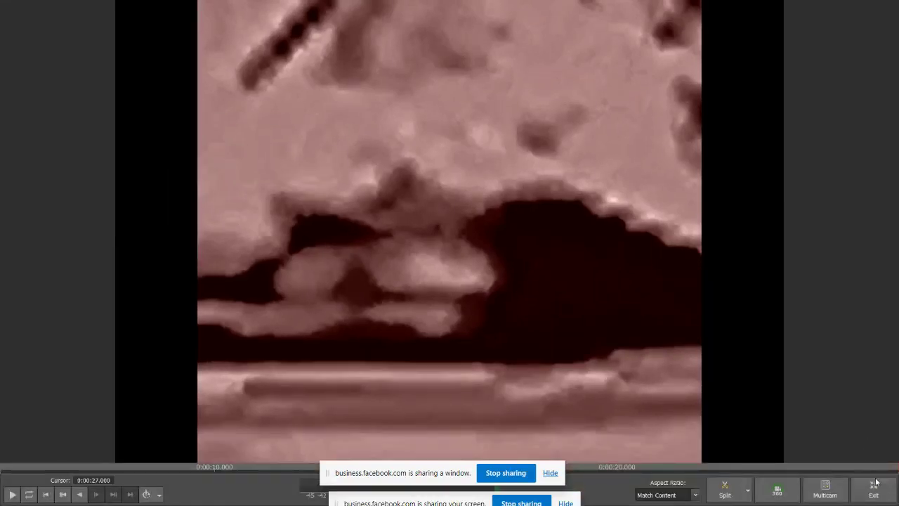
pyautogui.click(874, 486)
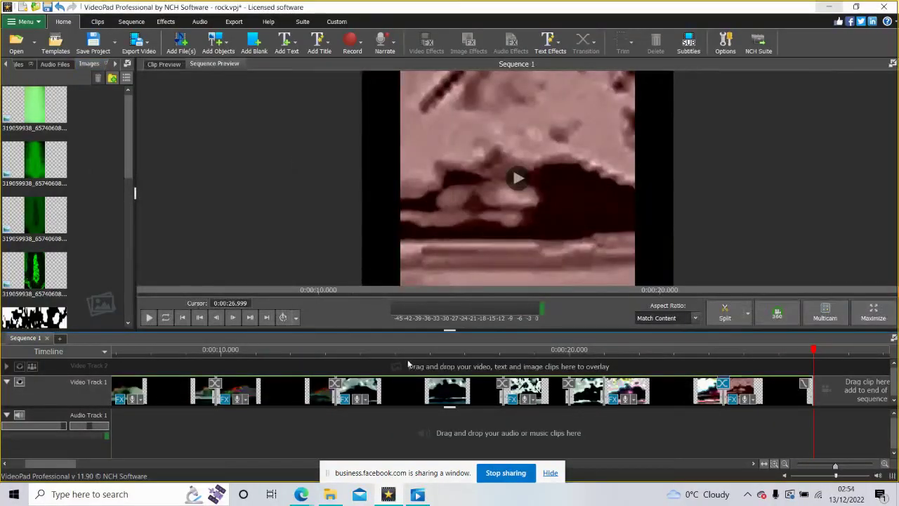
# - Scrub through the dark silhouette clips in the middle of the sequence, ending with the playhead at 0:00:15.474
pyautogui.moveTo(427, 351); pyautogui.dragTo(448, 349)
pyautogui.moveTo(219, 350); pyautogui.dragTo(441, 376)
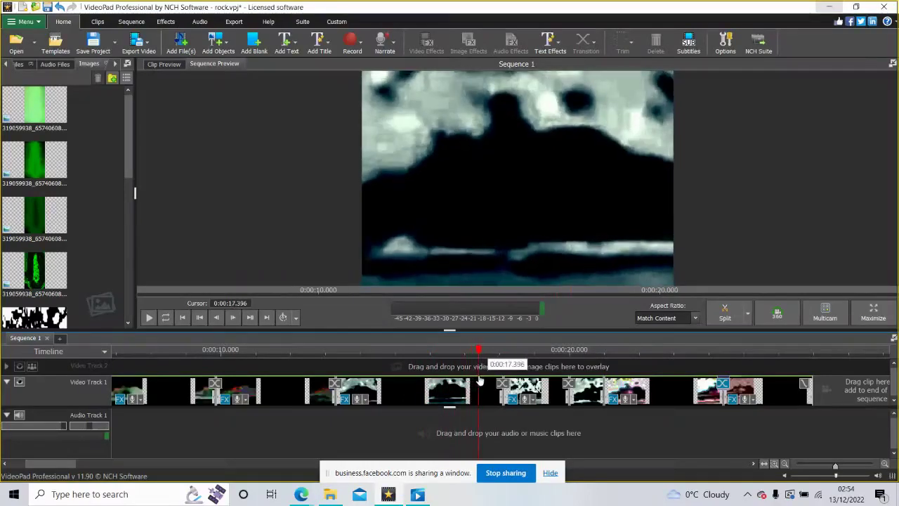
pyautogui.moveTo(495, 381); pyautogui.dragTo(412, 349)
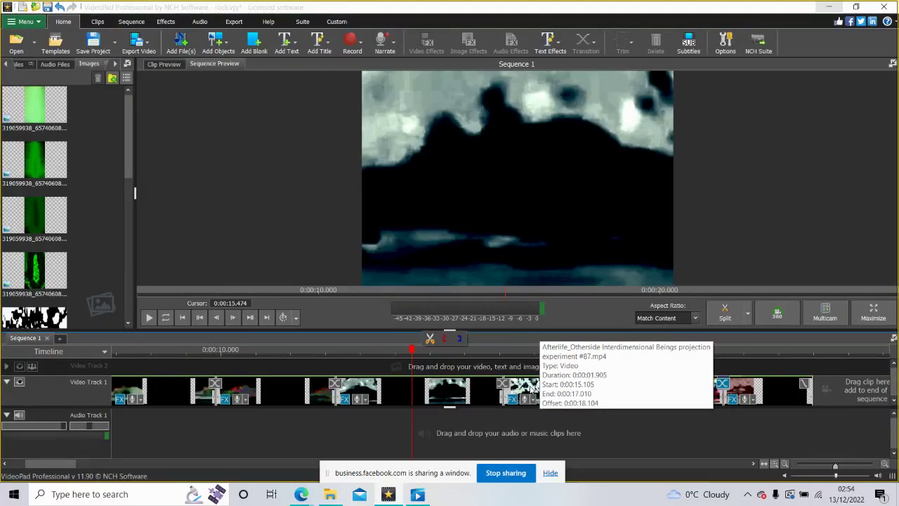
pyautogui.click(506, 472)
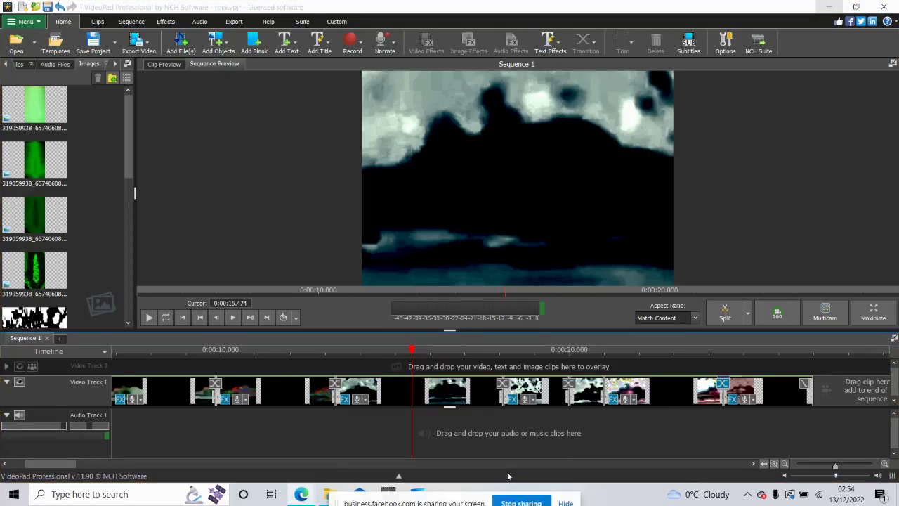